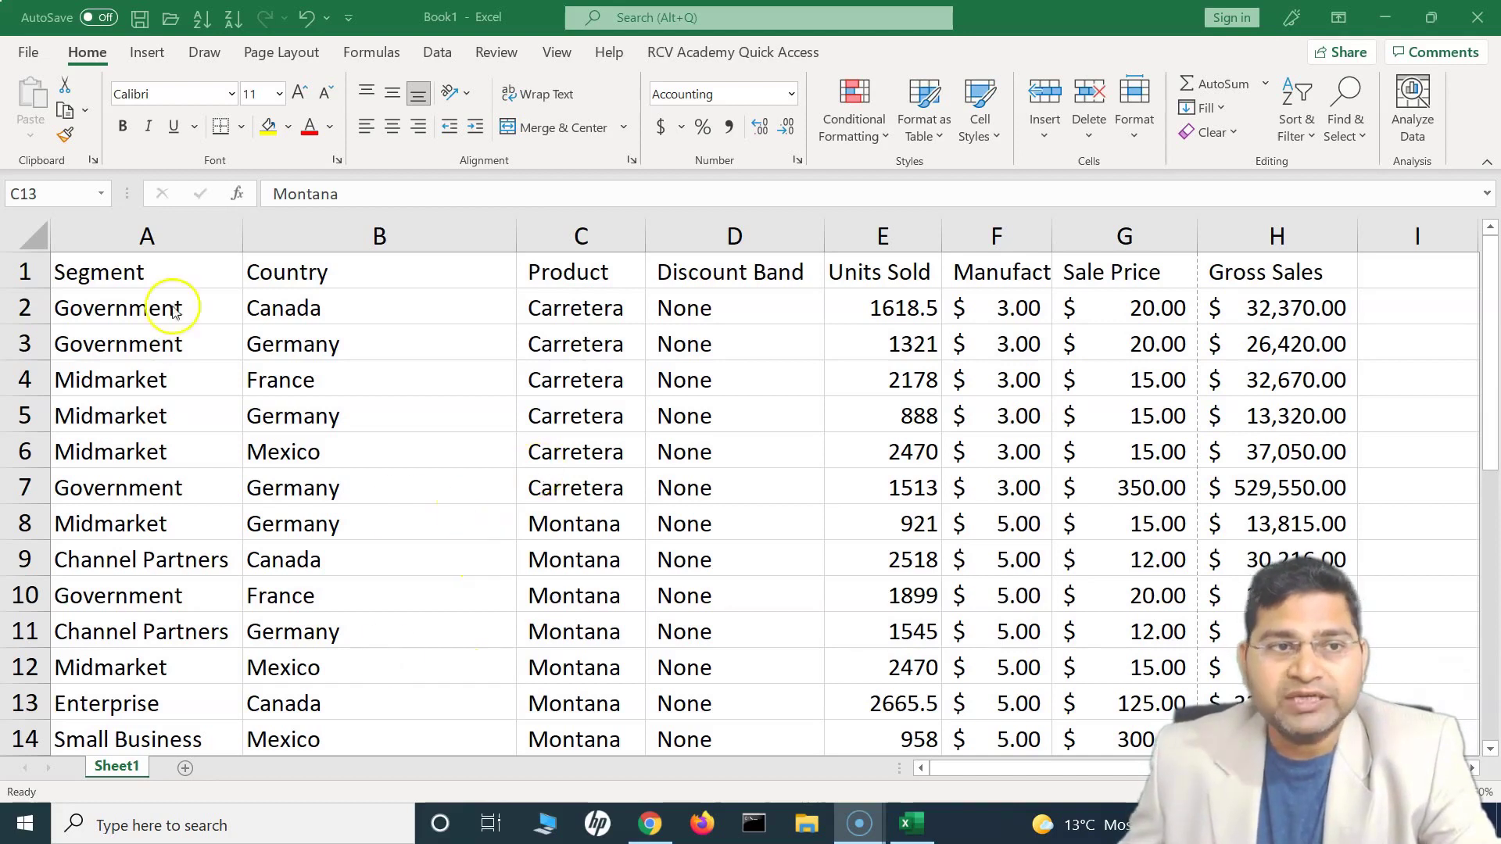
# Step: Select header row 1, header cells A1:H1 and cells near the data's end to survey the sheet
pyautogui.click(25, 272)
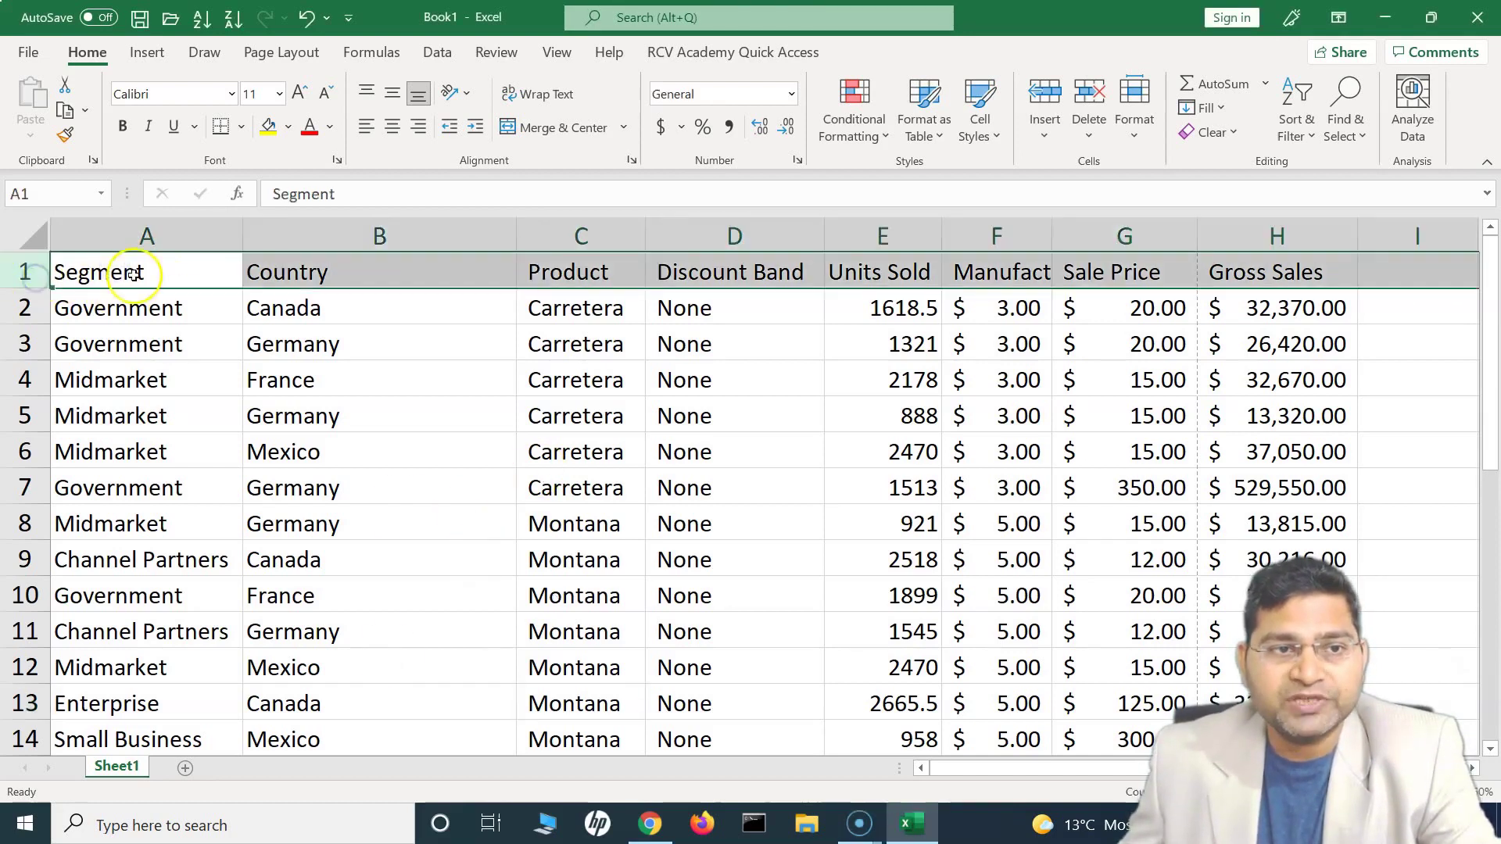
pyautogui.click(141, 273)
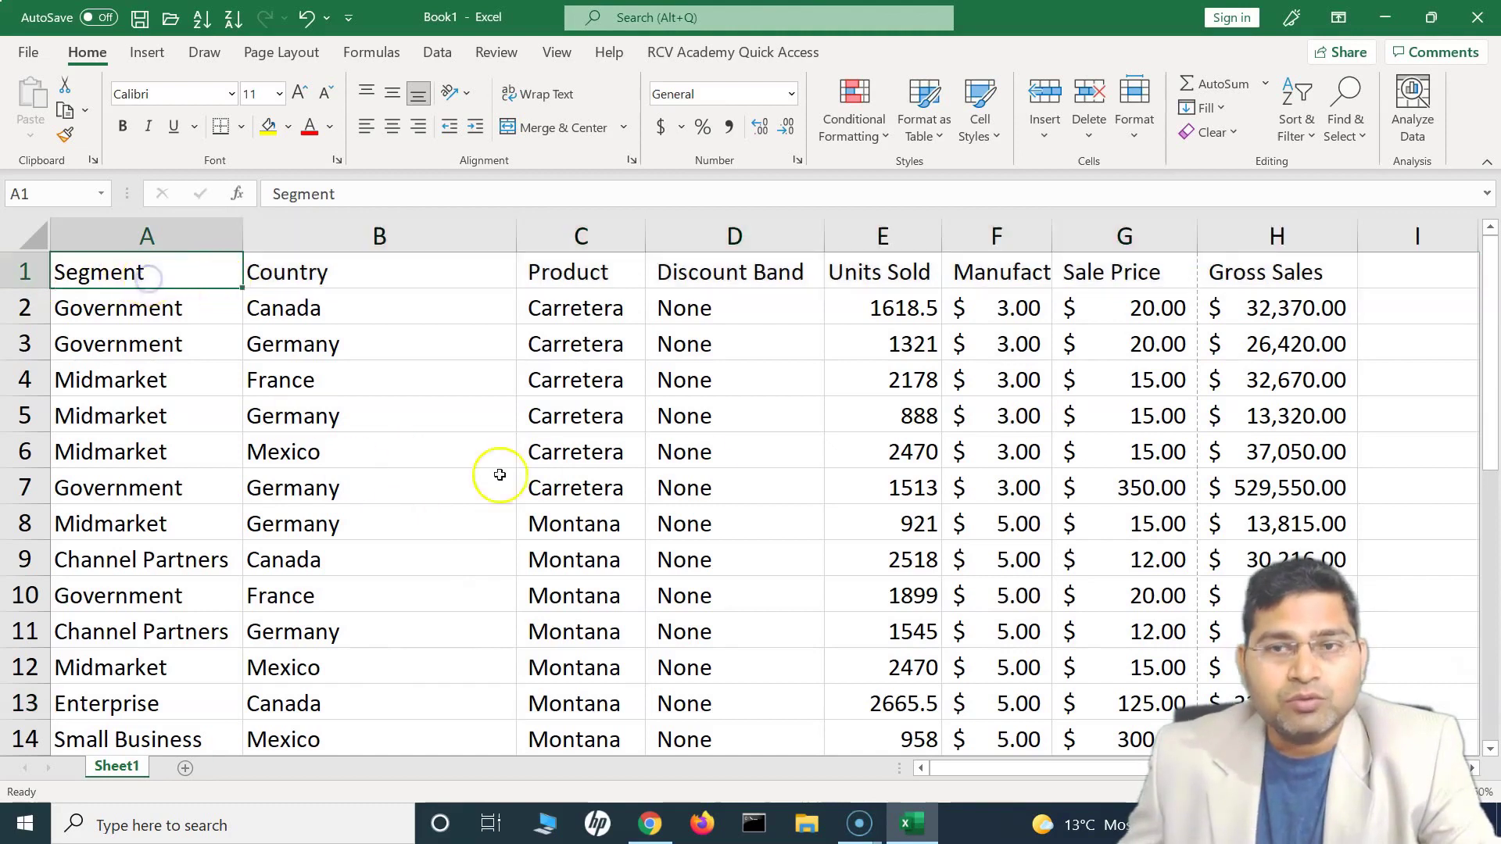
pyautogui.scroll(-2, 704, 467)
pyautogui.scroll(2, 704, 467)
pyautogui.moveTo(274, 280); pyautogui.dragTo(1271, 262)
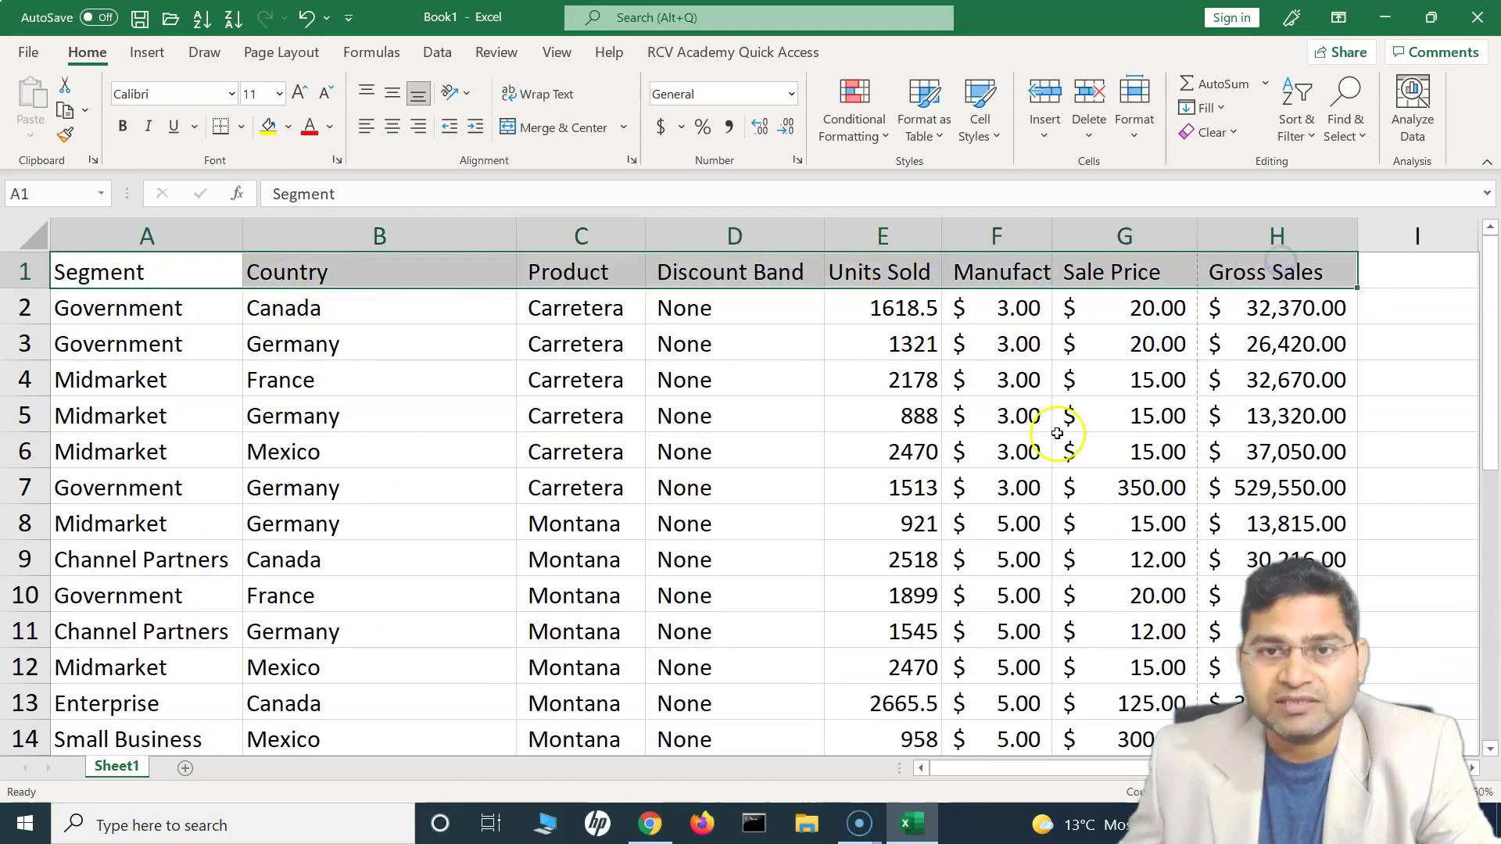
pyautogui.scroll(-6, 1057, 434)
pyautogui.moveTo(133, 669); pyautogui.dragTo(656, 630)
pyautogui.click(997, 570)
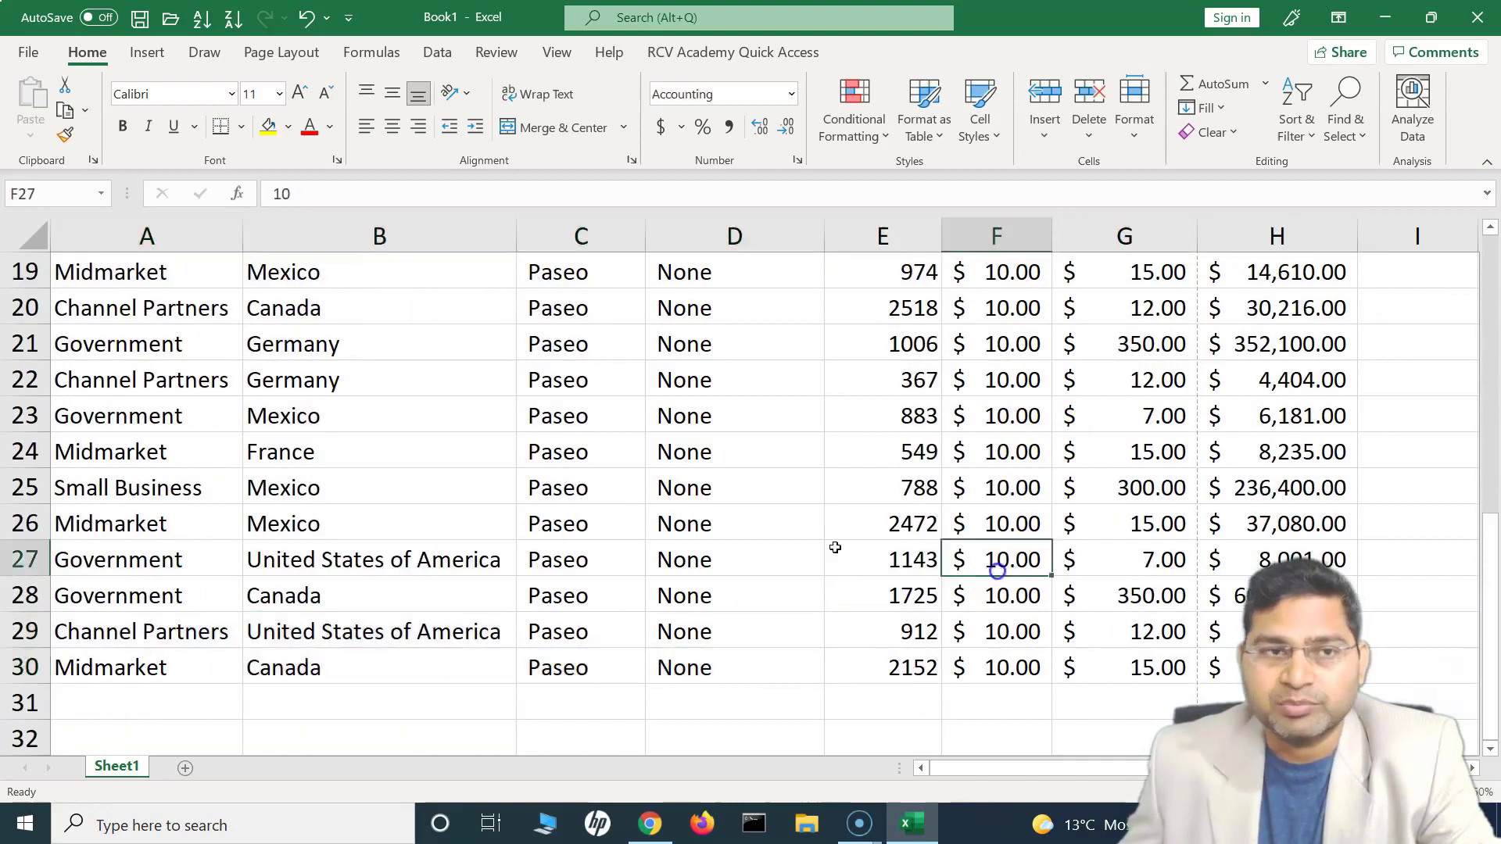
pyautogui.moveTo(1019, 770); pyautogui.dragTo(1016, 770)
# Step: Select column A and ranges A19:A30 and A1:A7, then return to cell A1
pyautogui.click(130, 236)
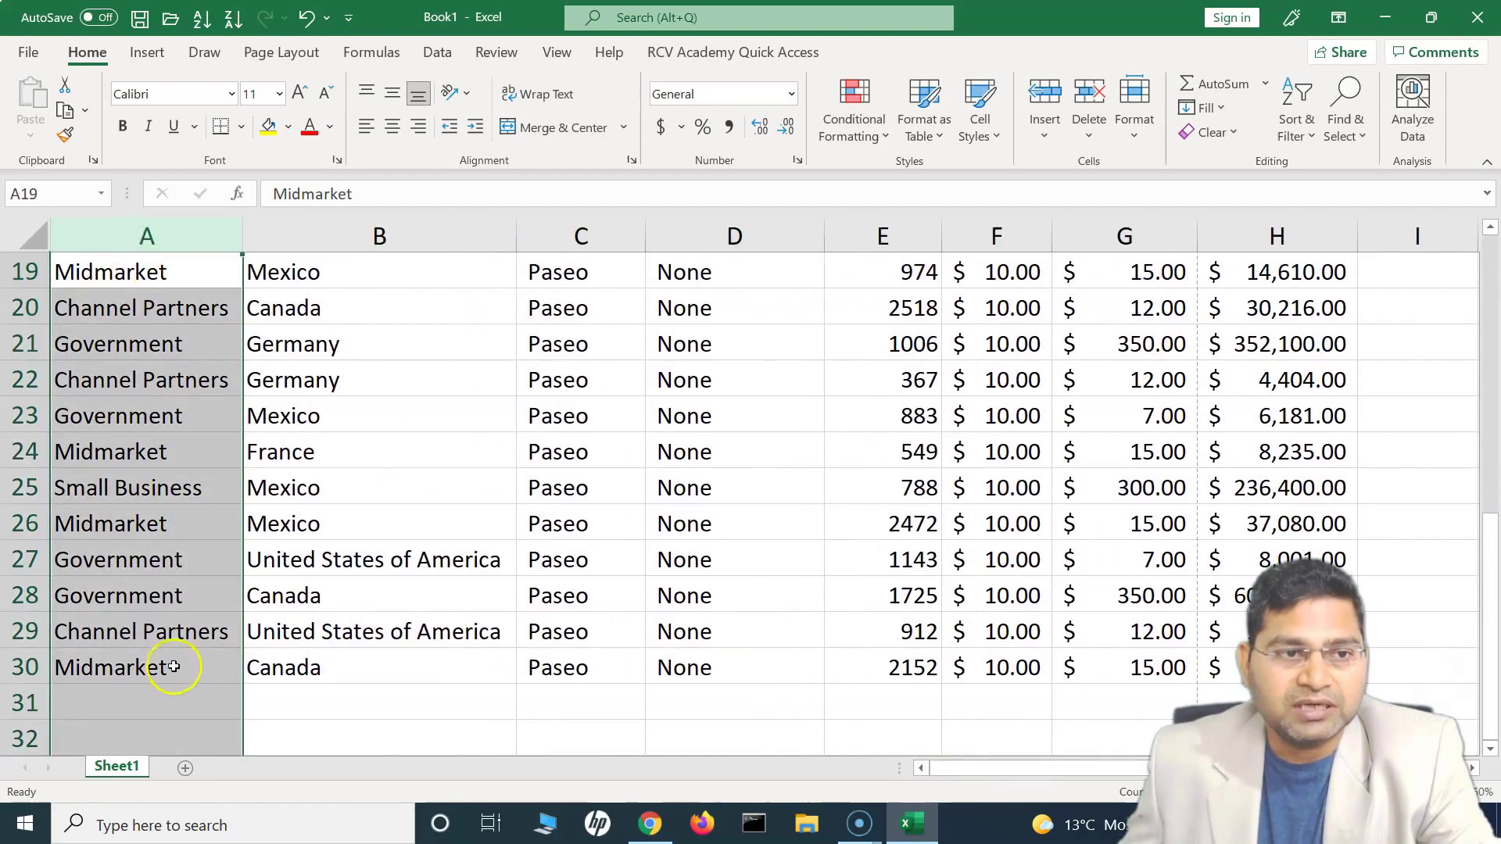
pyautogui.click(135, 452)
pyautogui.moveTo(147, 273); pyautogui.dragTo(196, 670)
pyautogui.scroll(6, 258, 458)
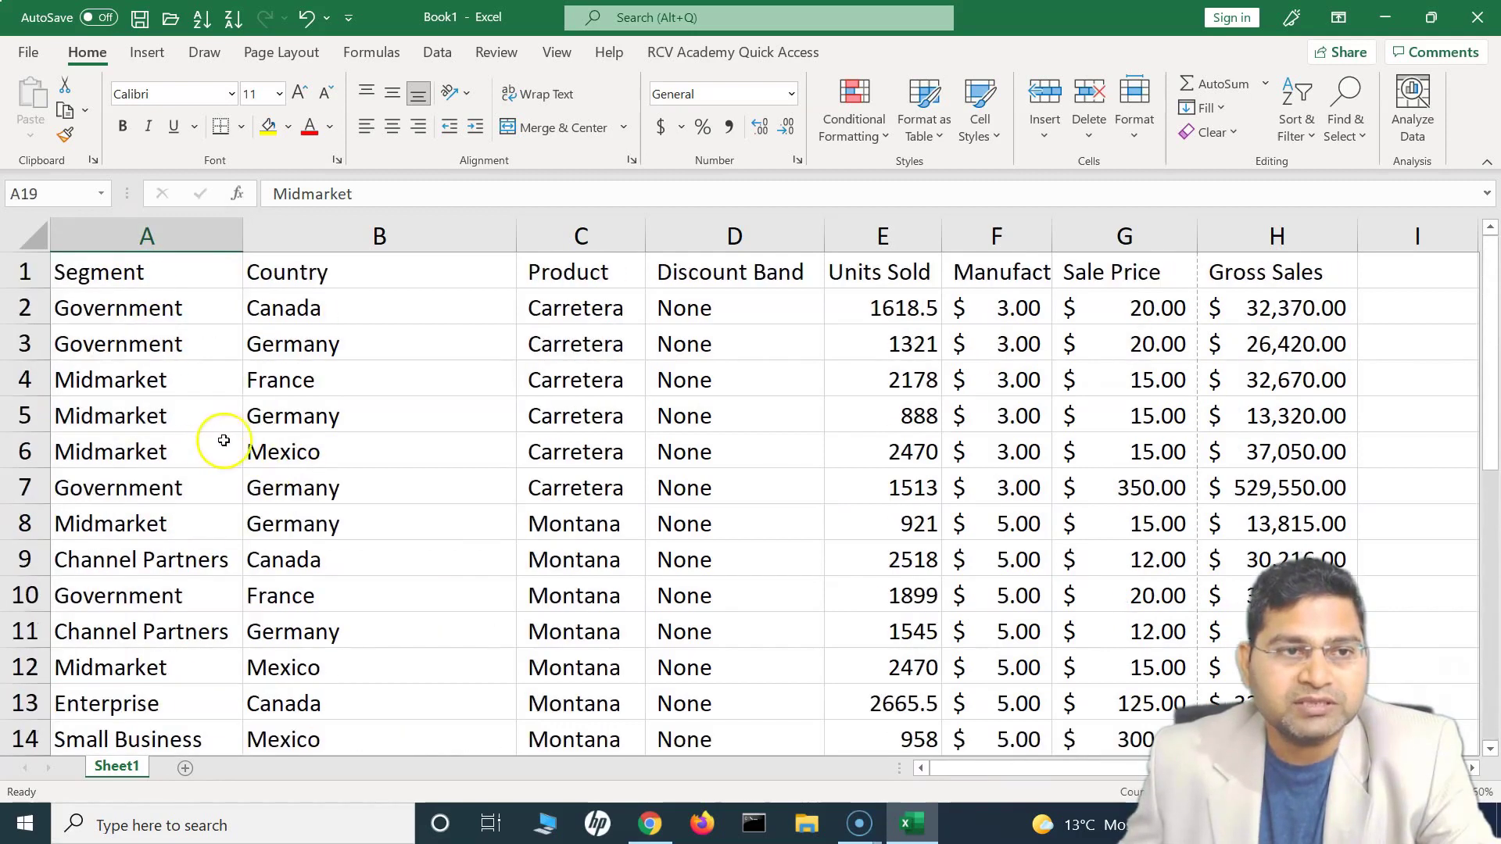
pyautogui.moveTo(221, 269); pyautogui.dragTo(184, 479)
pyautogui.moveTo(1047, 774); pyautogui.dragTo(279, 426)
pyautogui.click(151, 225)
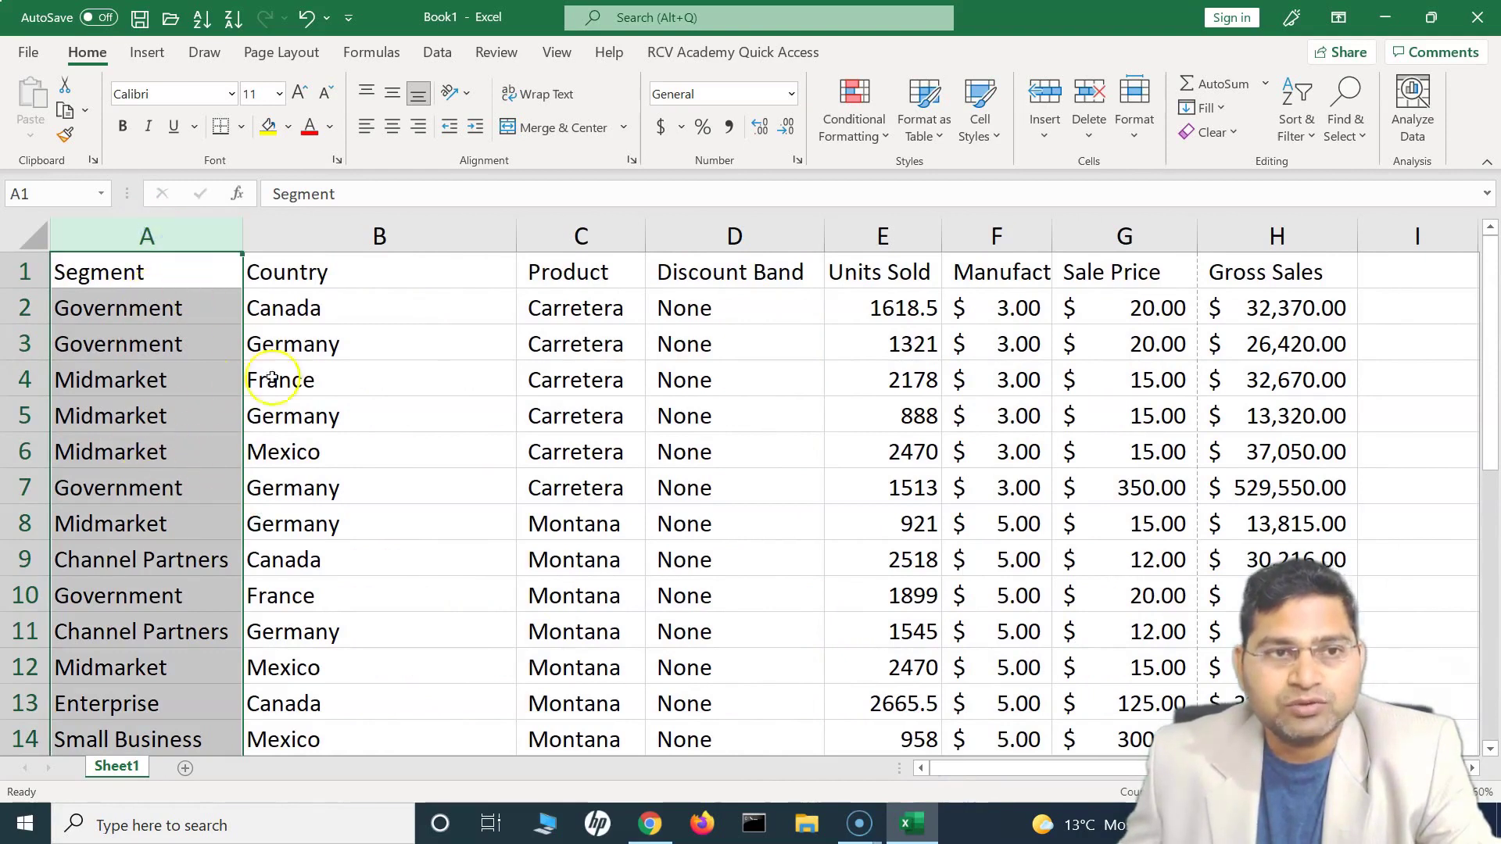
pyautogui.click(462, 422)
pyautogui.scroll(-5, 704, 590)
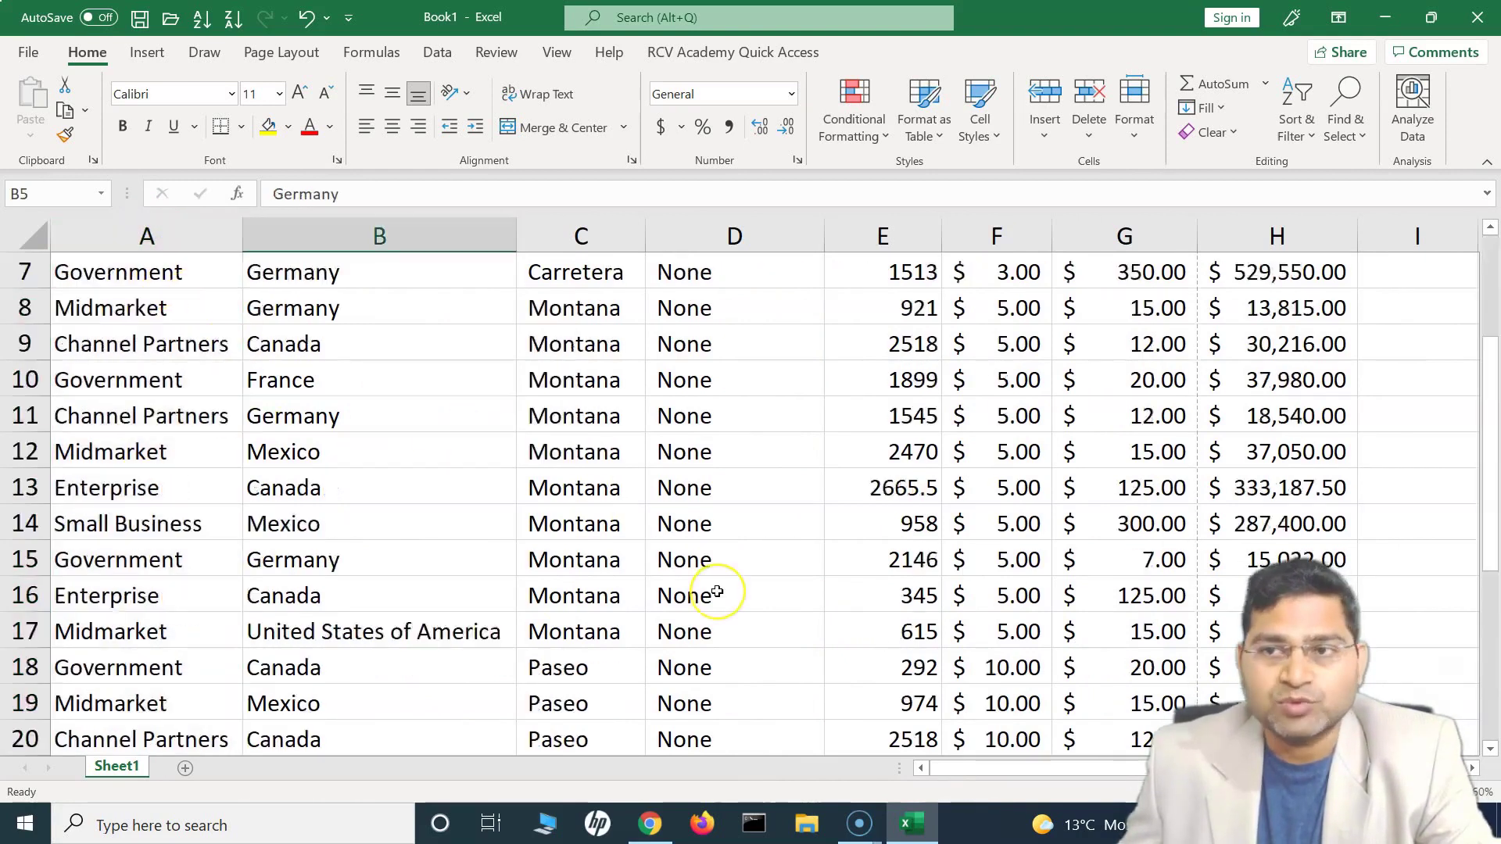
pyautogui.scroll(5, 717, 592)
pyautogui.click(26, 271)
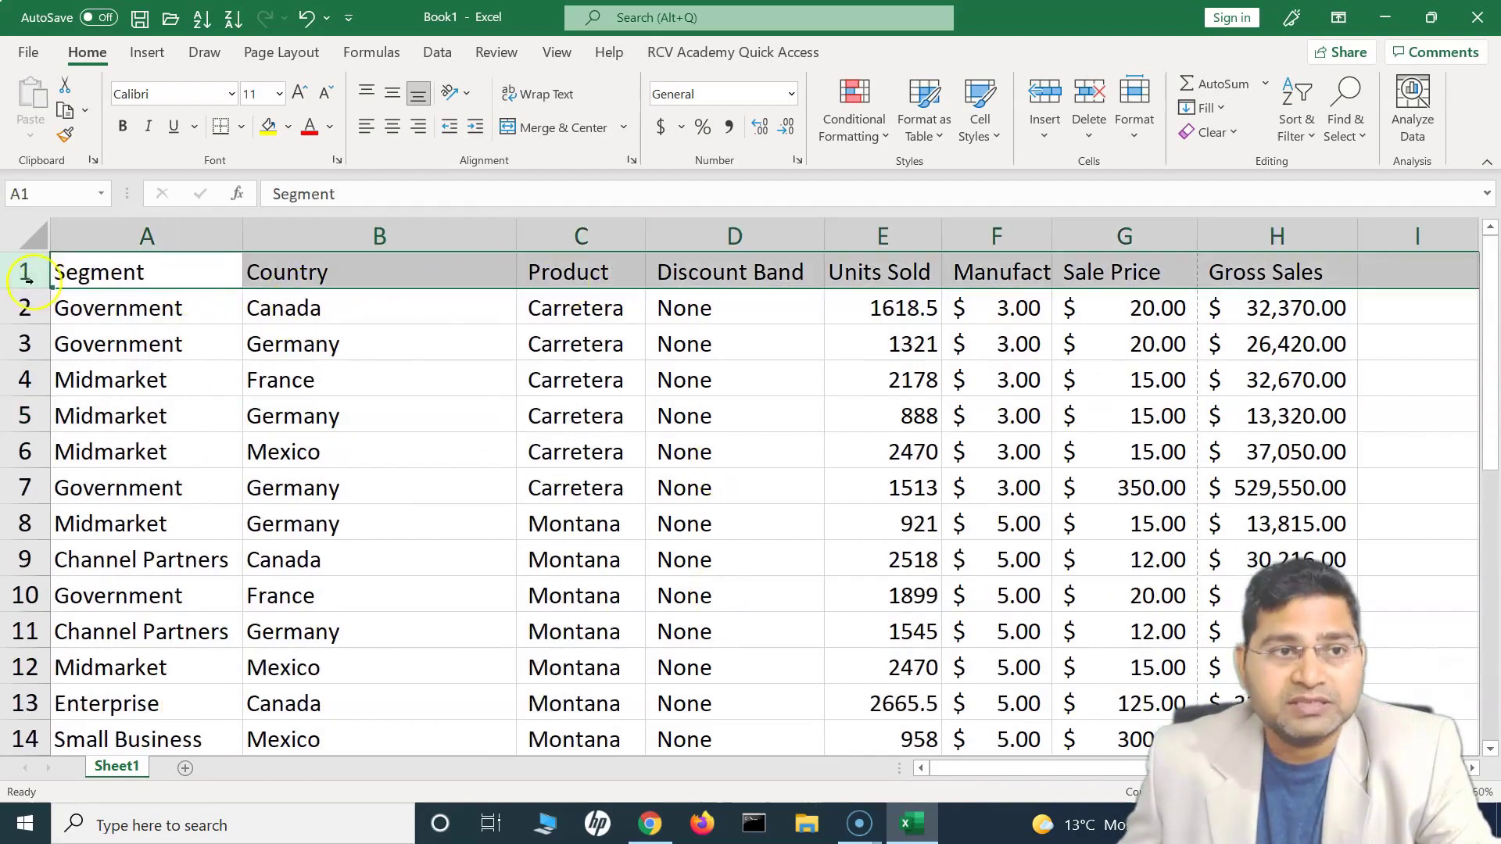
pyautogui.click(138, 571)
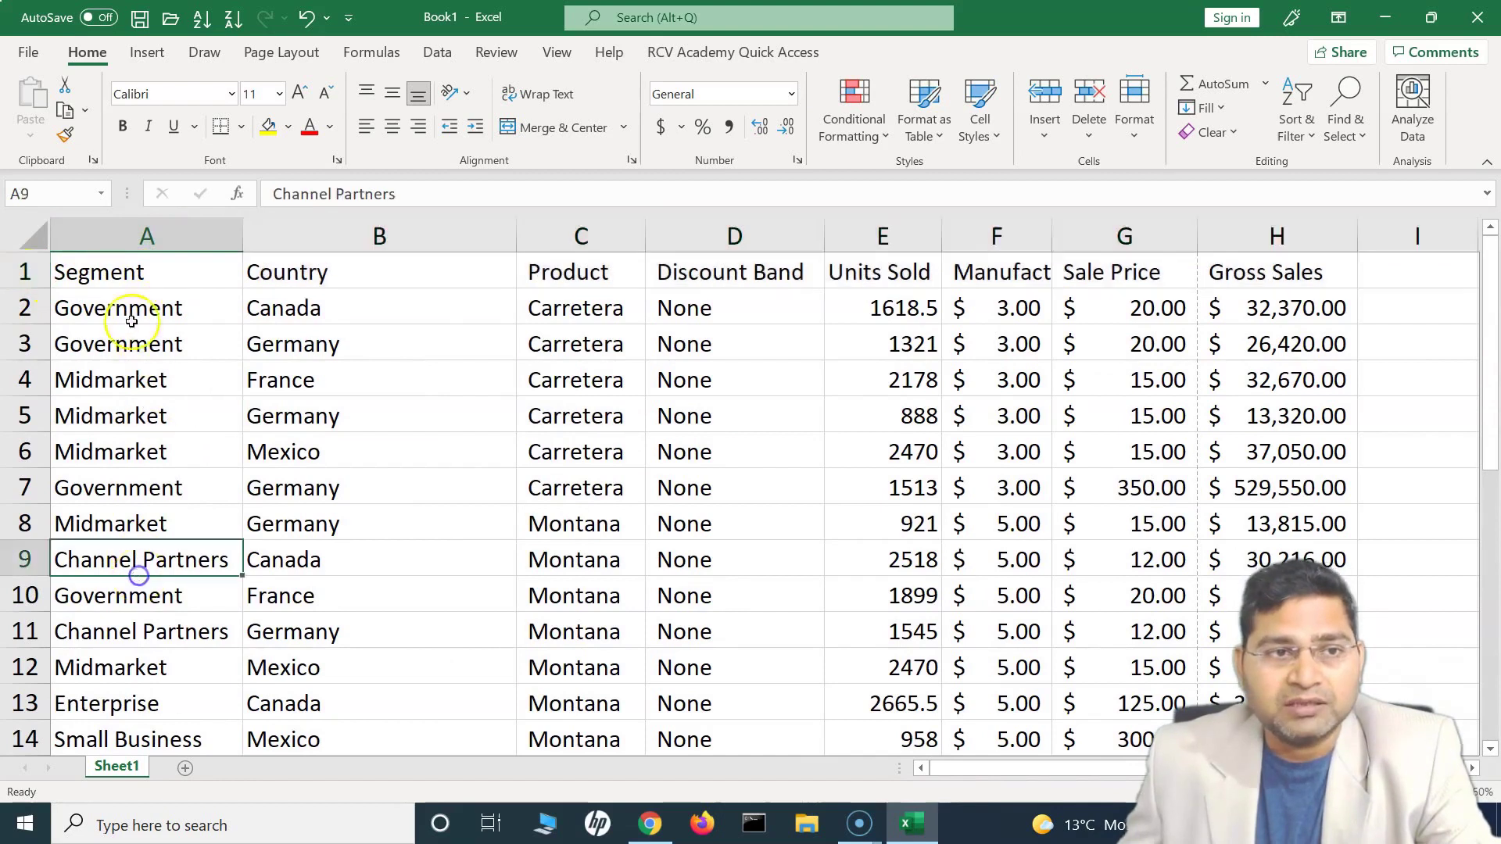
pyautogui.click(463, 507)
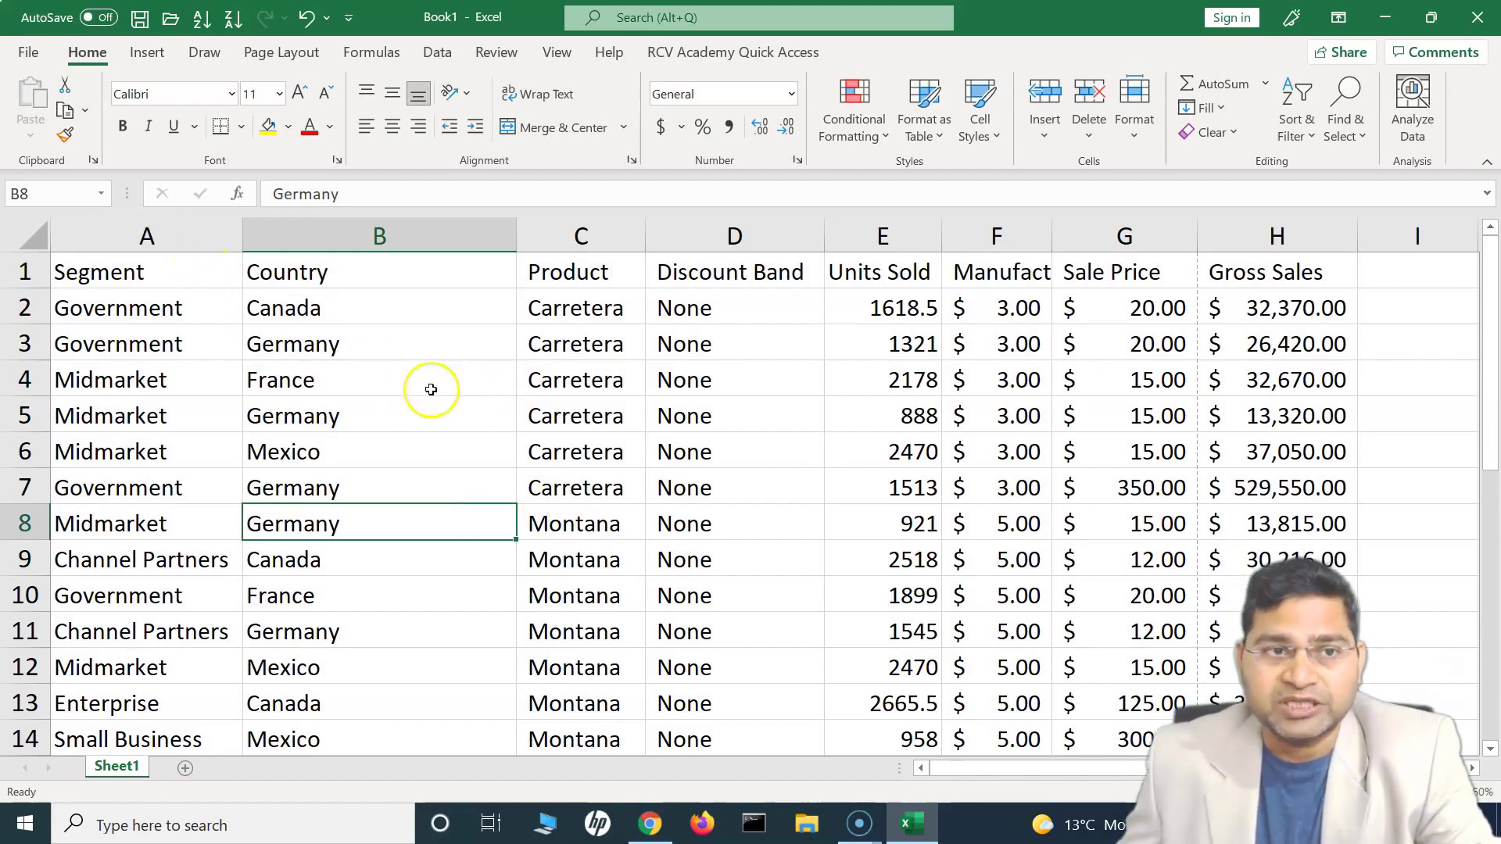
pyautogui.click(90, 266)
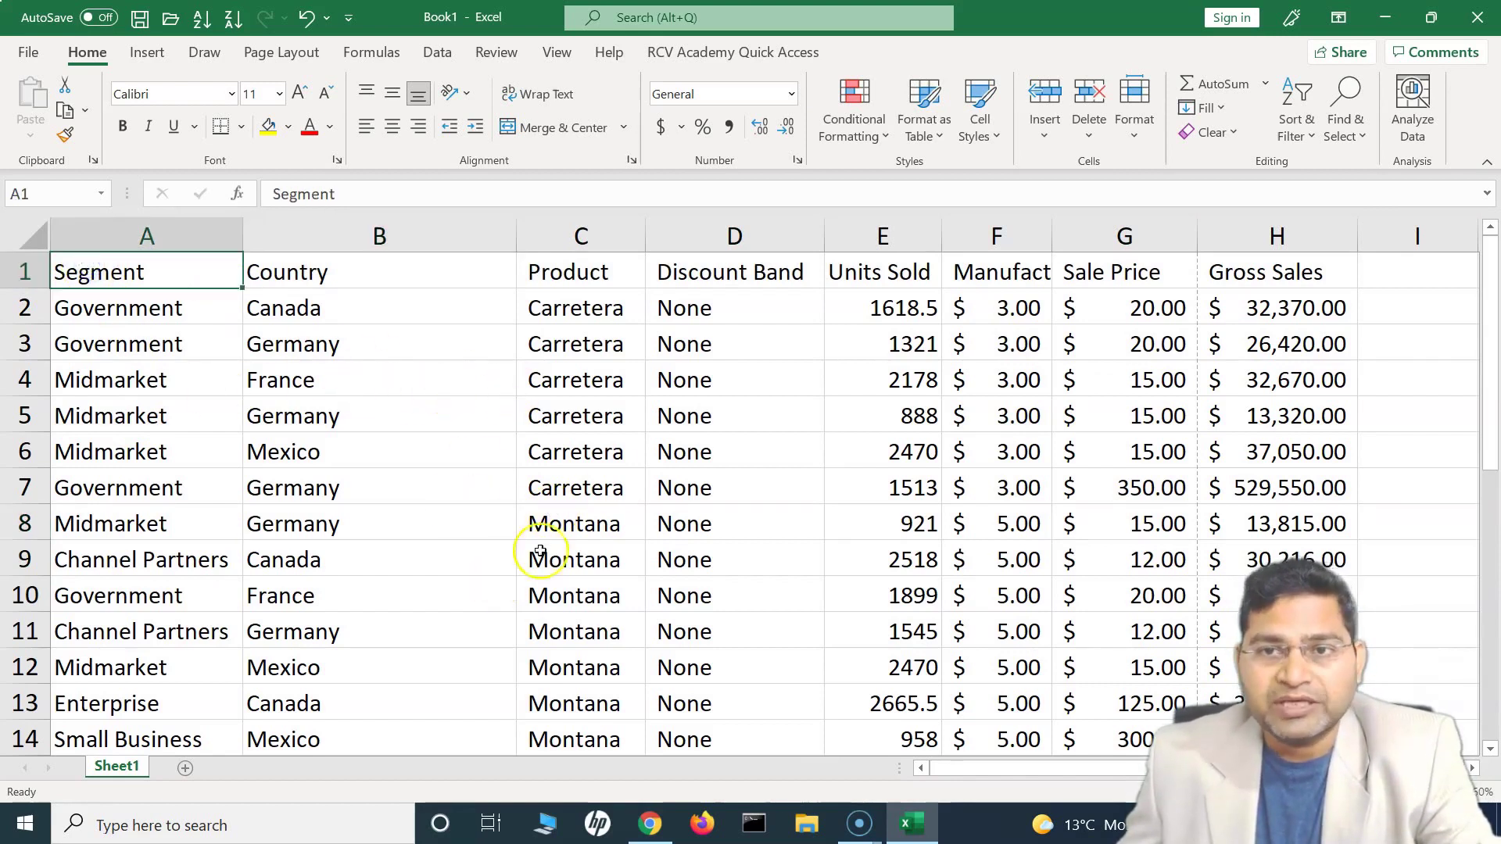
# Step: Switch to the View ribbon and preview the Freeze Panes options without choosing one
pyautogui.click(556, 50)
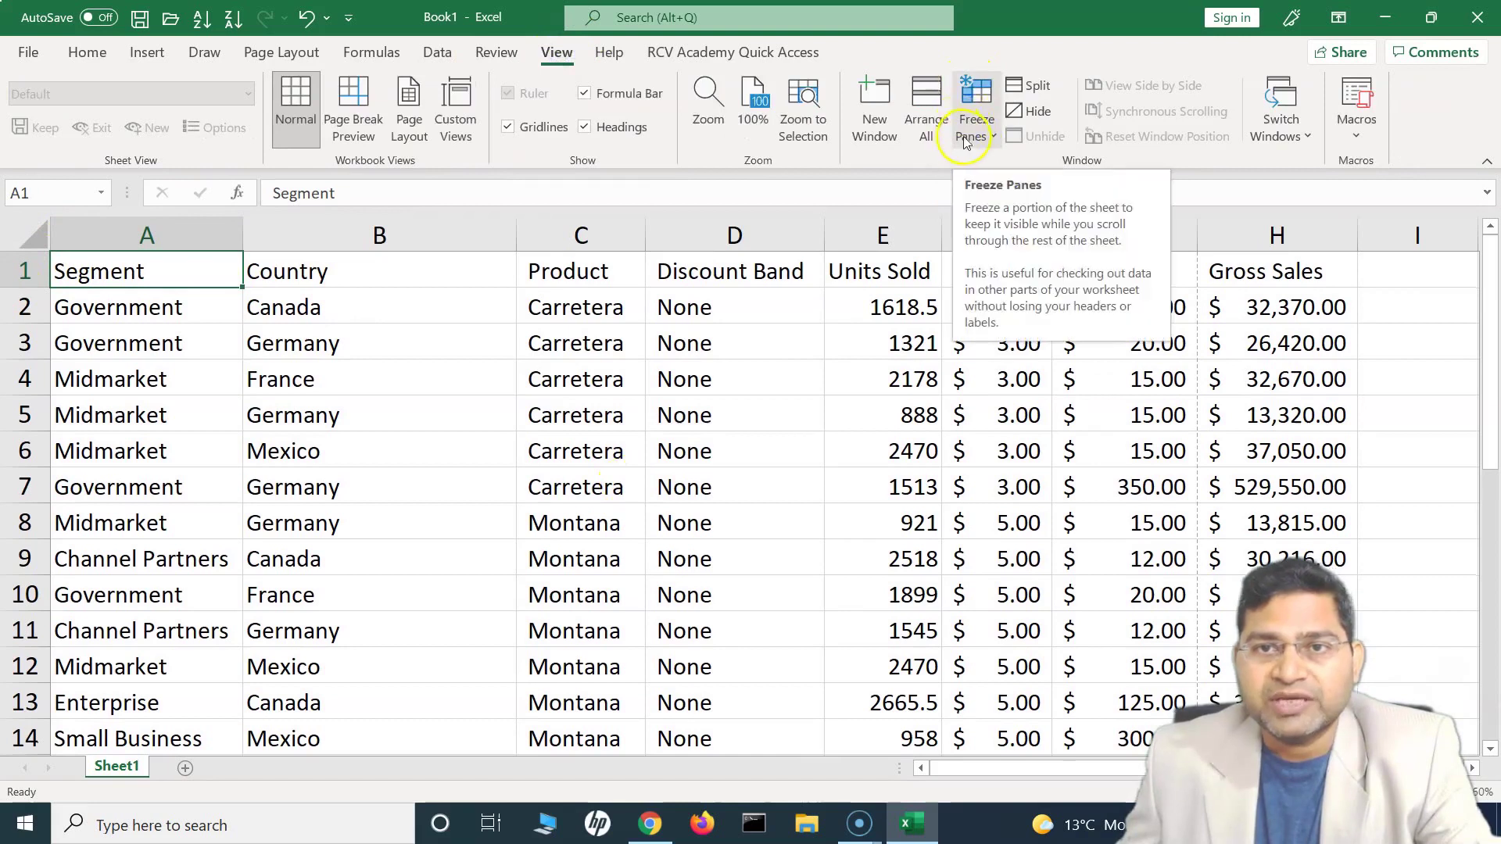
pyautogui.click(993, 138)
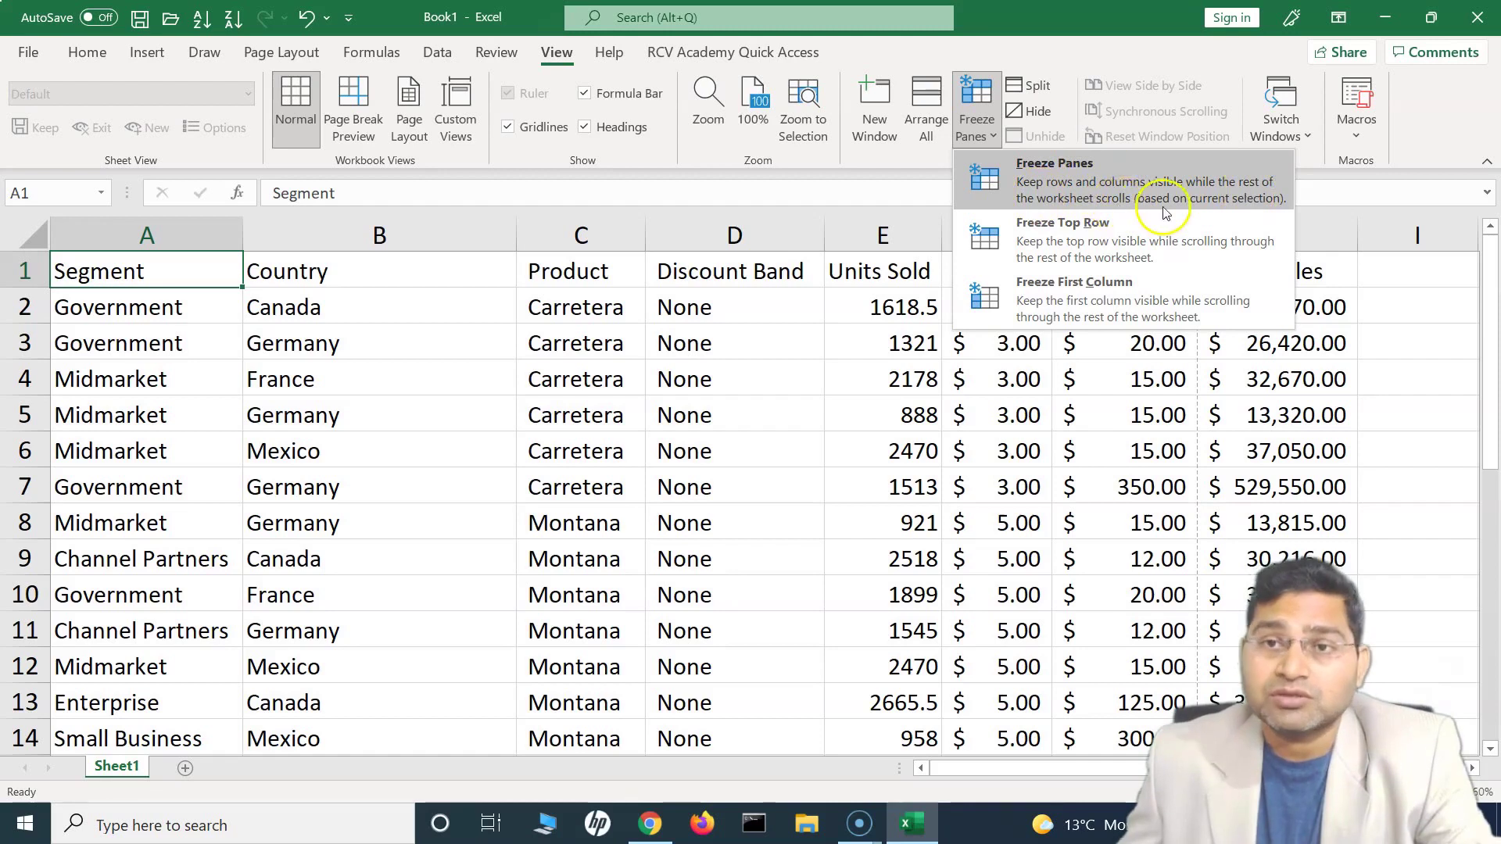
pyautogui.click(743, 486)
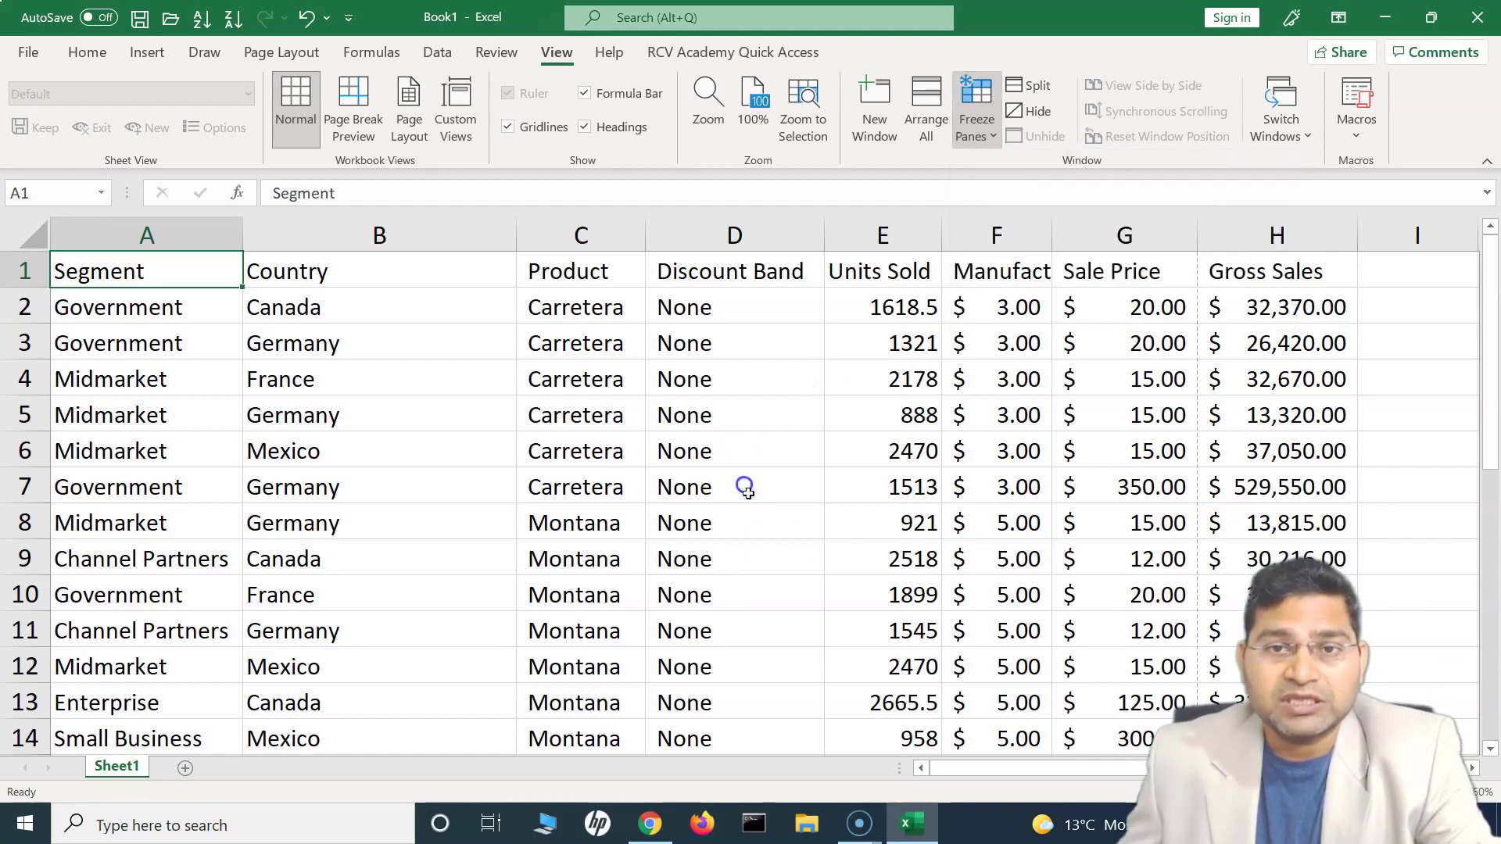
pyautogui.scroll(-3, 782, 614)
pyautogui.scroll(2, 786, 615)
pyautogui.scroll(-5, 786, 615)
pyautogui.scroll(6, 785, 616)
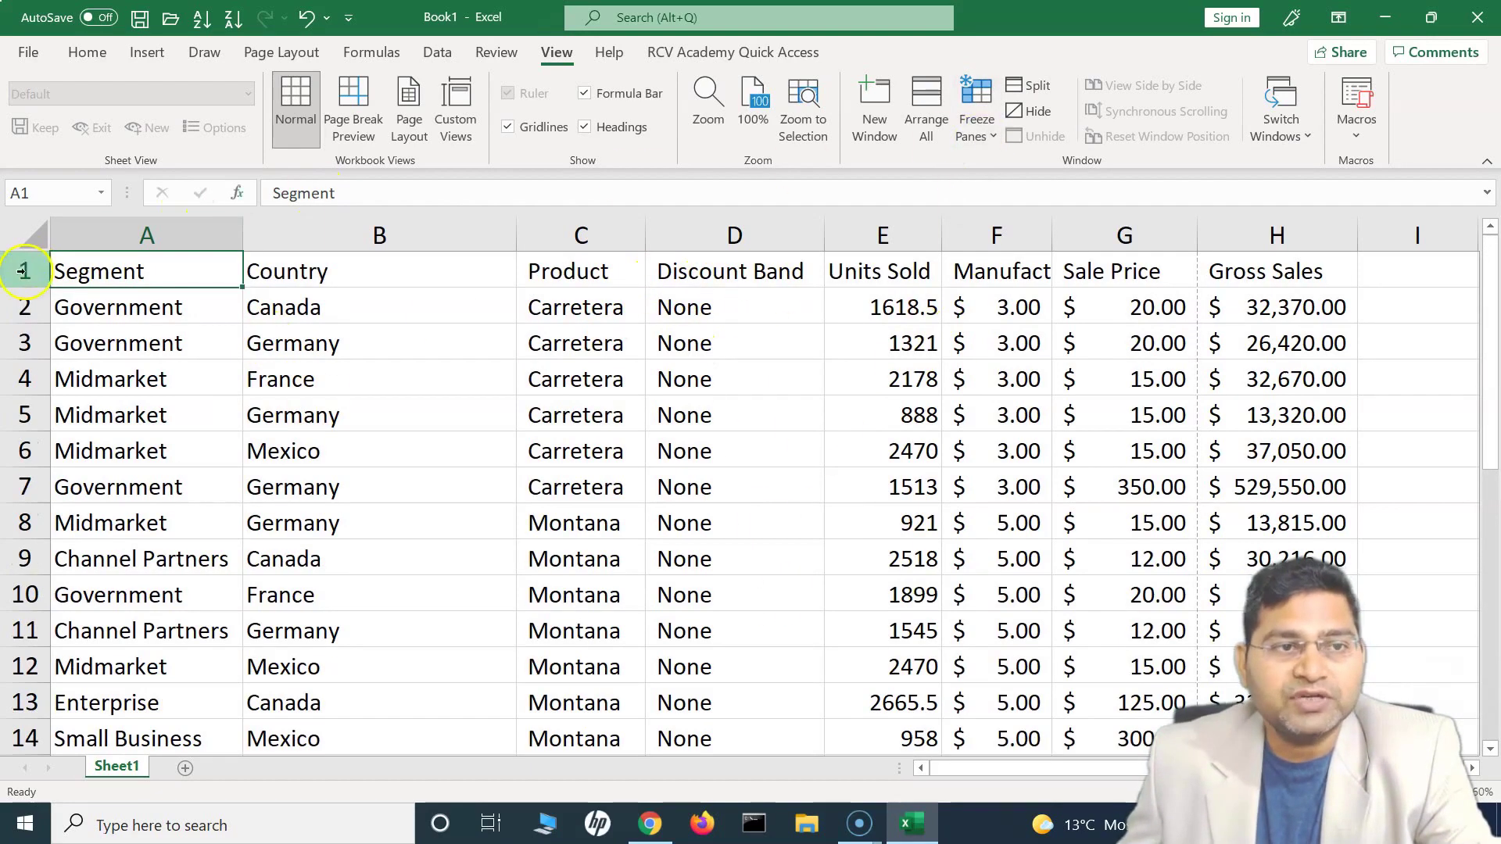
# Step: Apply Freeze Top Row and scroll down to confirm the header row stays visible
pyautogui.click(982, 139)
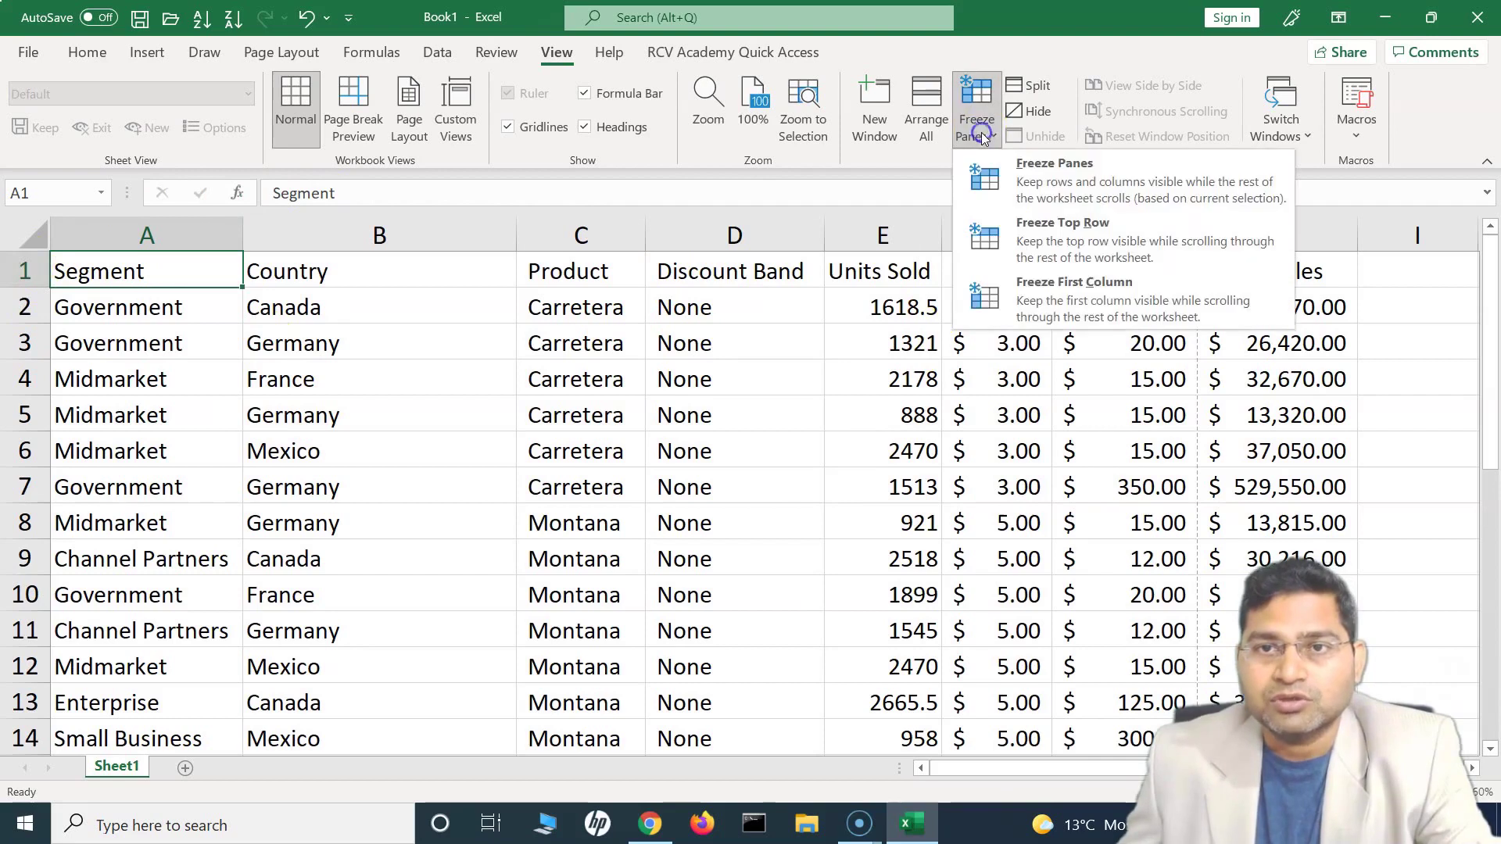
pyautogui.click(1069, 243)
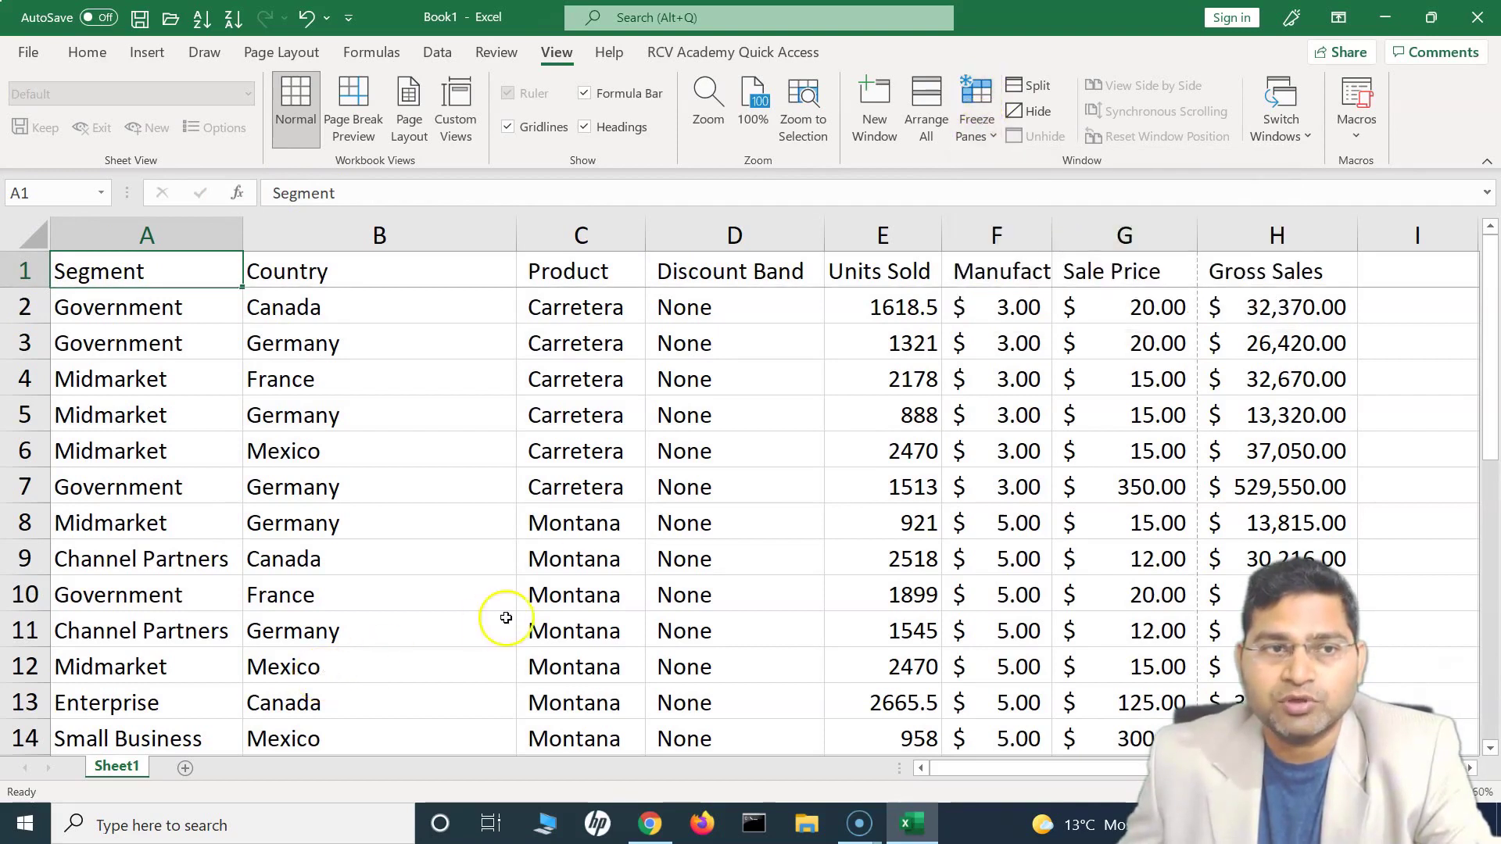
pyautogui.click(459, 345)
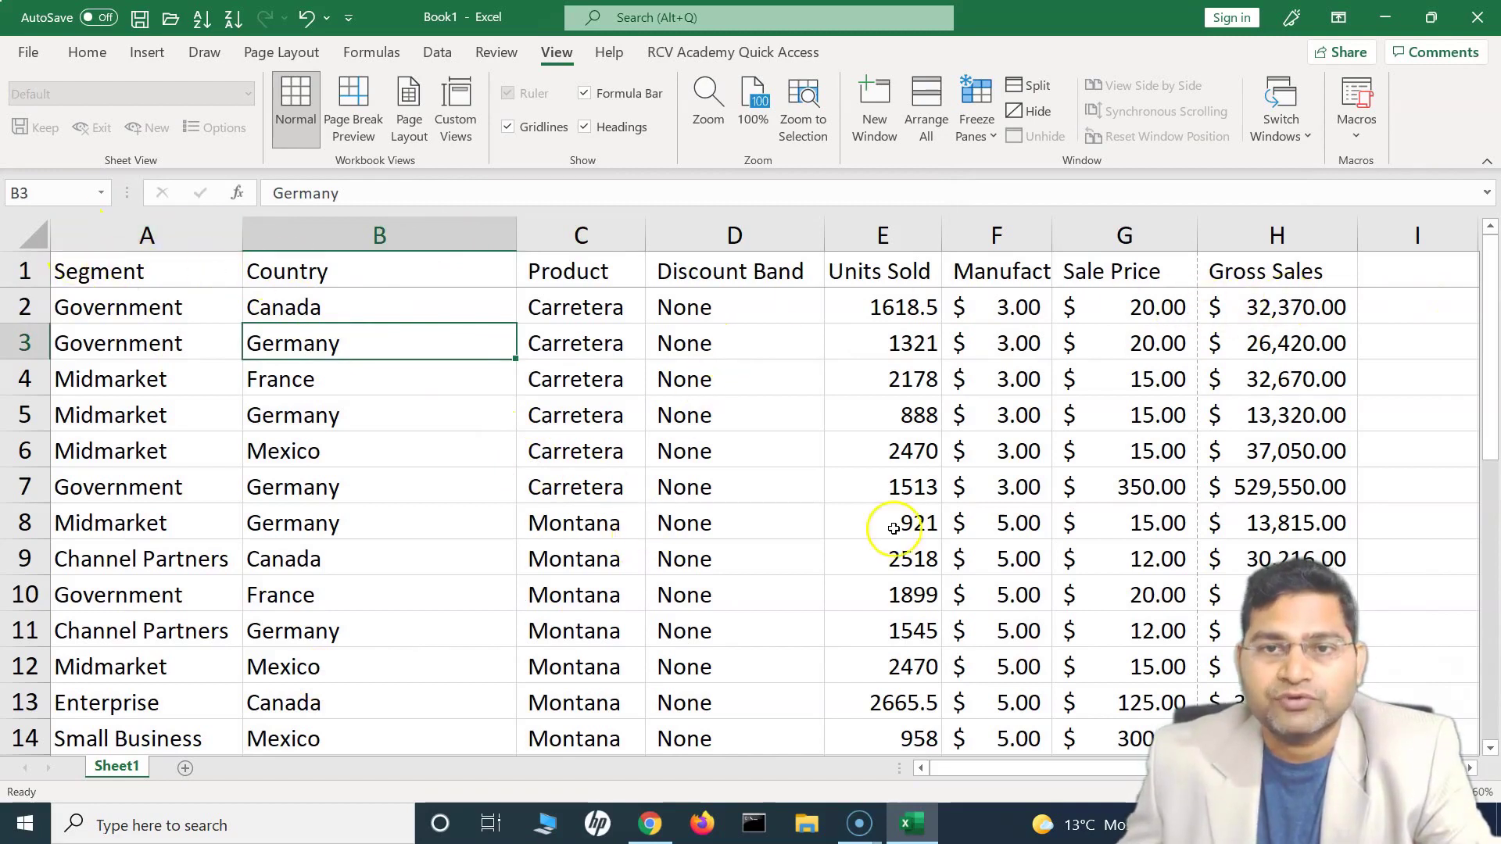
pyautogui.scroll(-7, 889, 528)
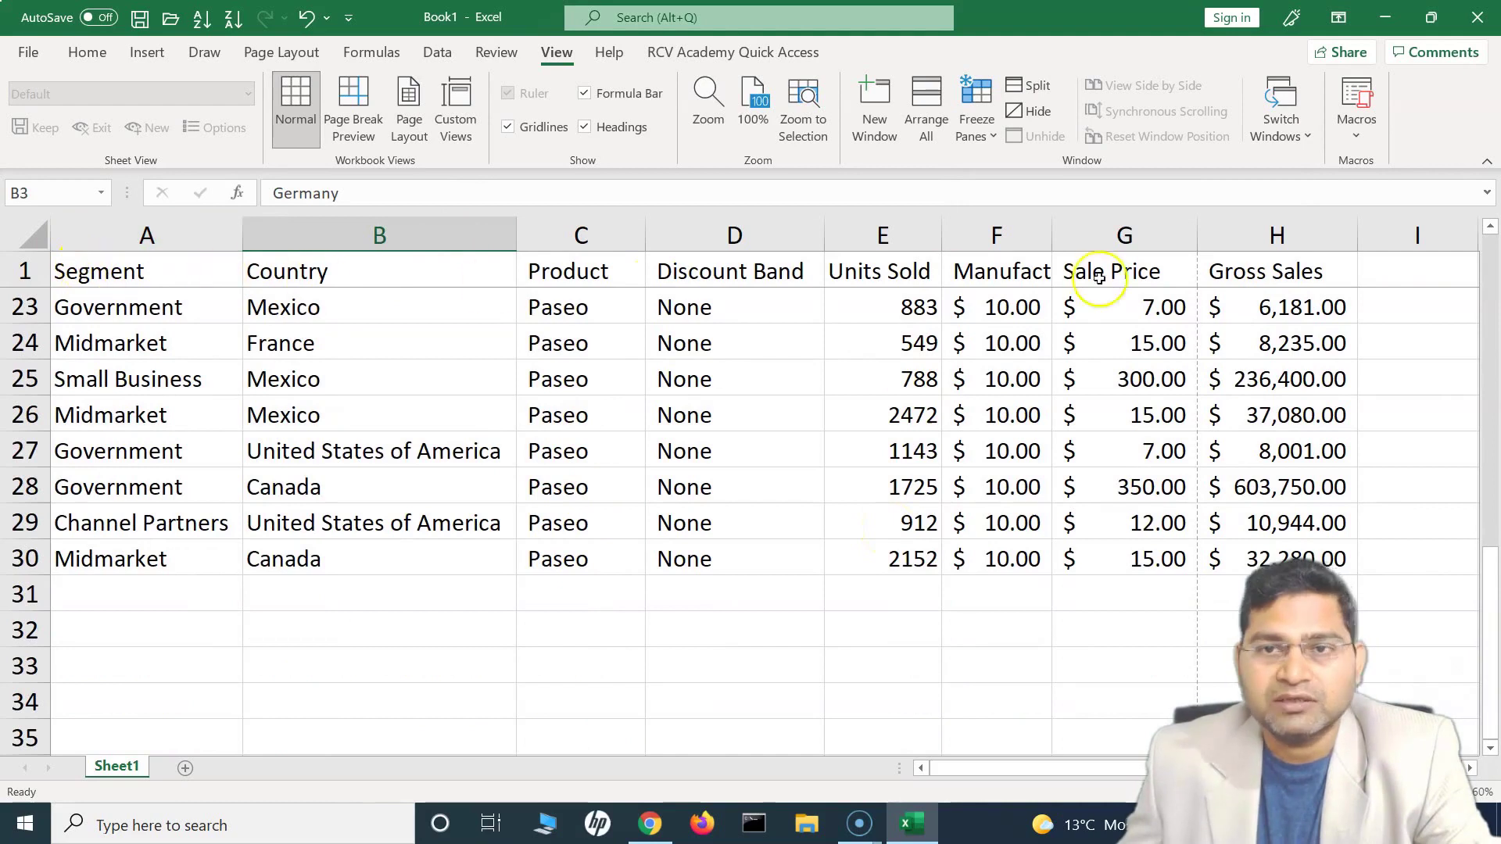
pyautogui.moveTo(148, 273); pyautogui.dragTo(1290, 268)
pyautogui.scroll(-5, 1080, 509)
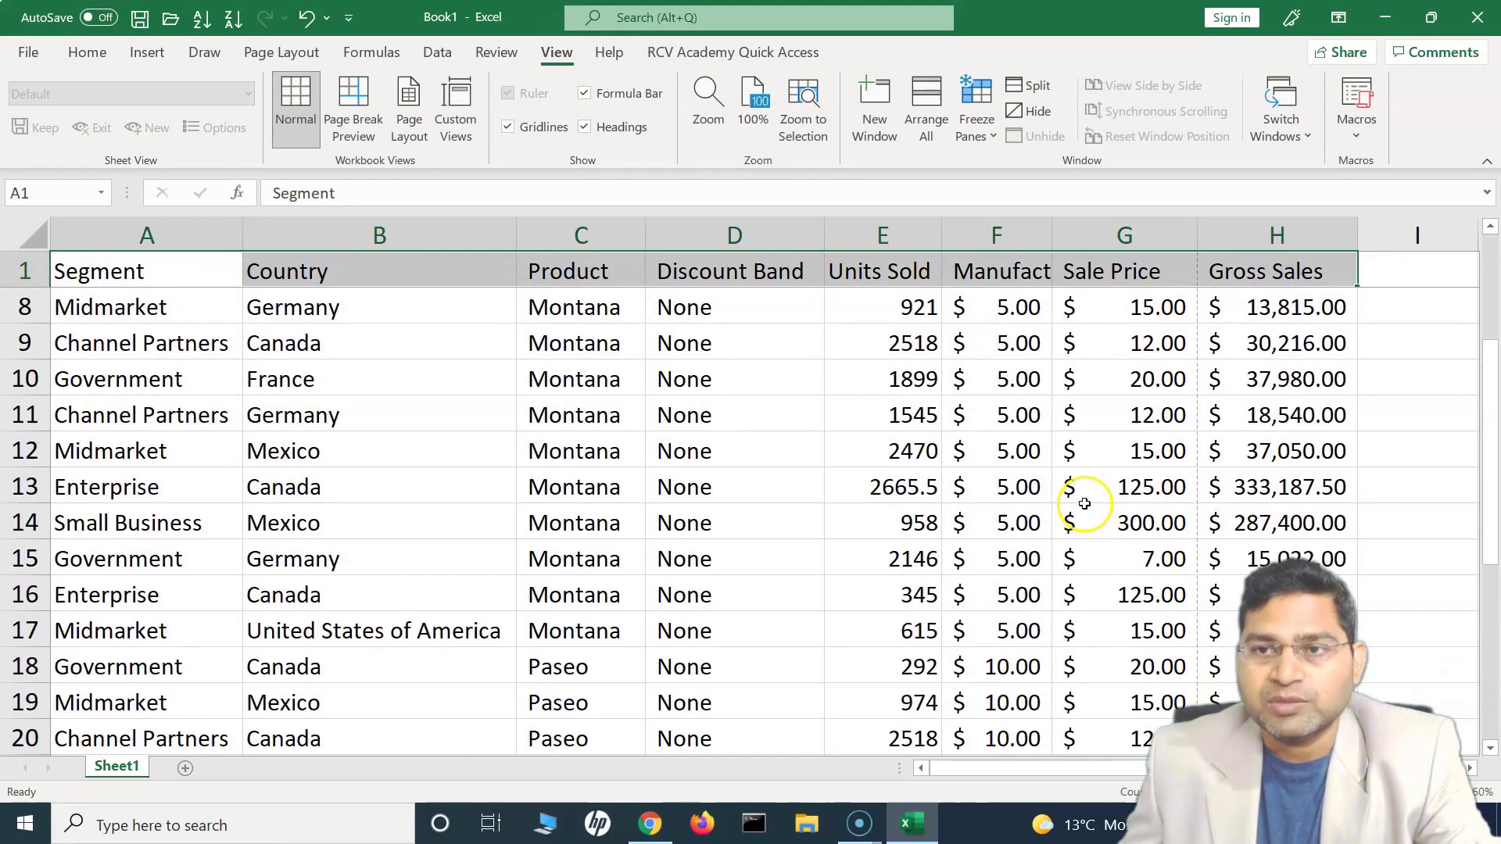
pyautogui.scroll(-3, 1086, 500)
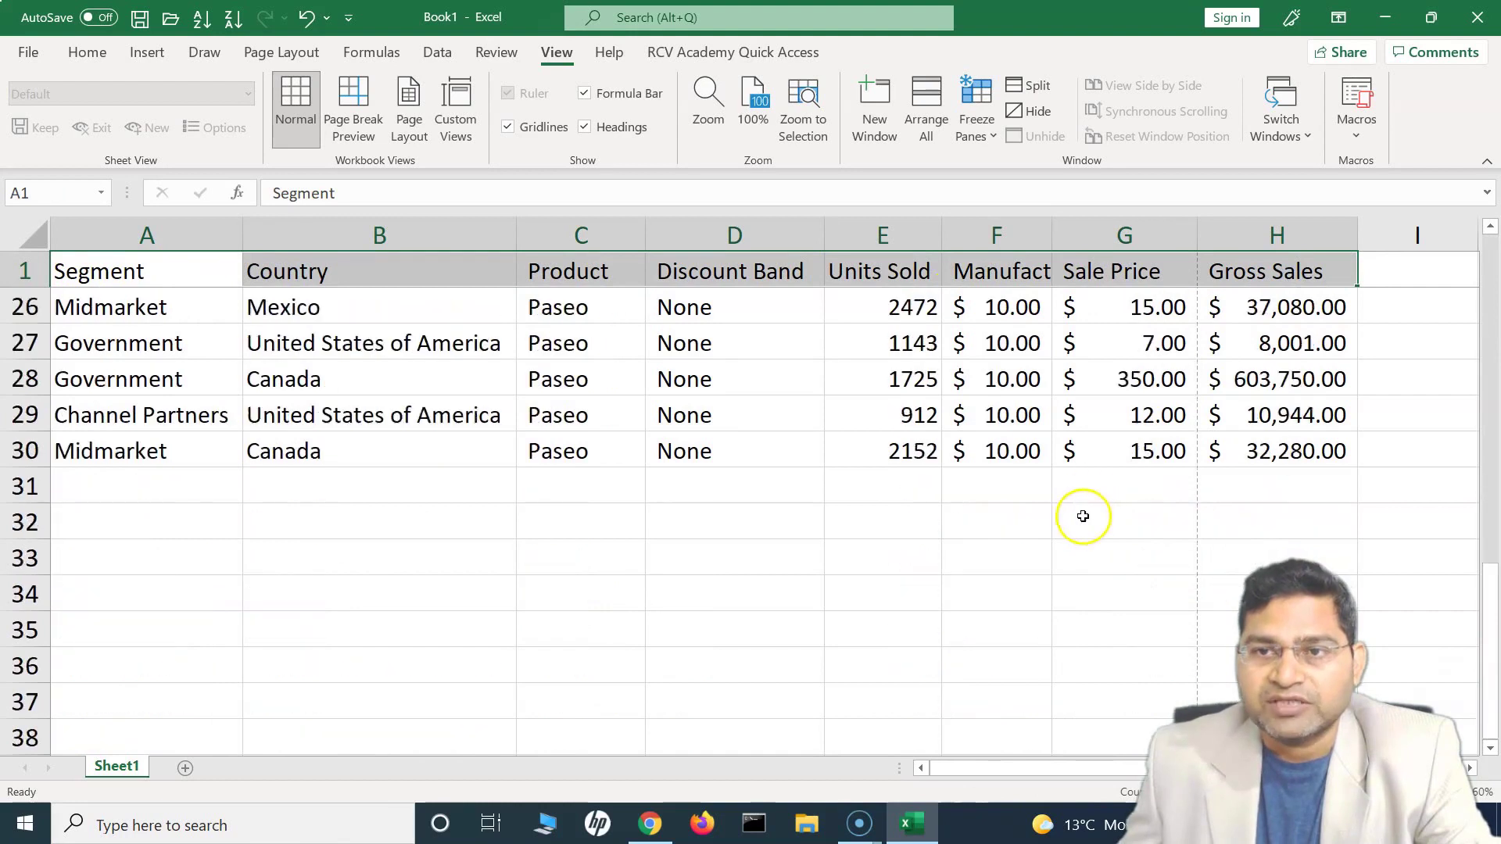
# Step: Unfreeze the top row and scroll the sheet vertically and horizontally
pyautogui.click(988, 141)
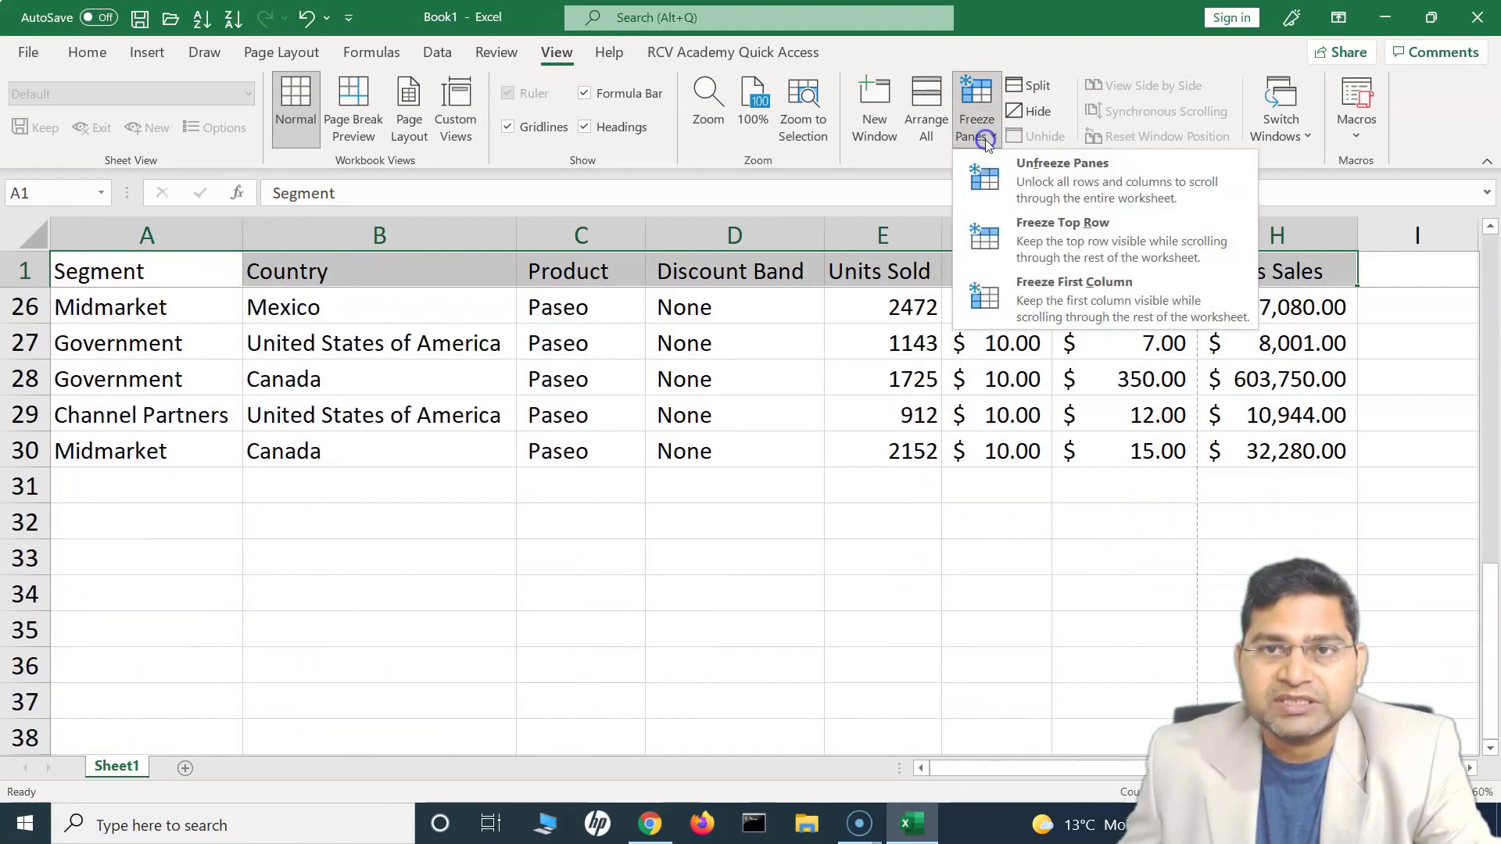
pyautogui.click(1041, 182)
pyautogui.scroll(-3, 907, 505)
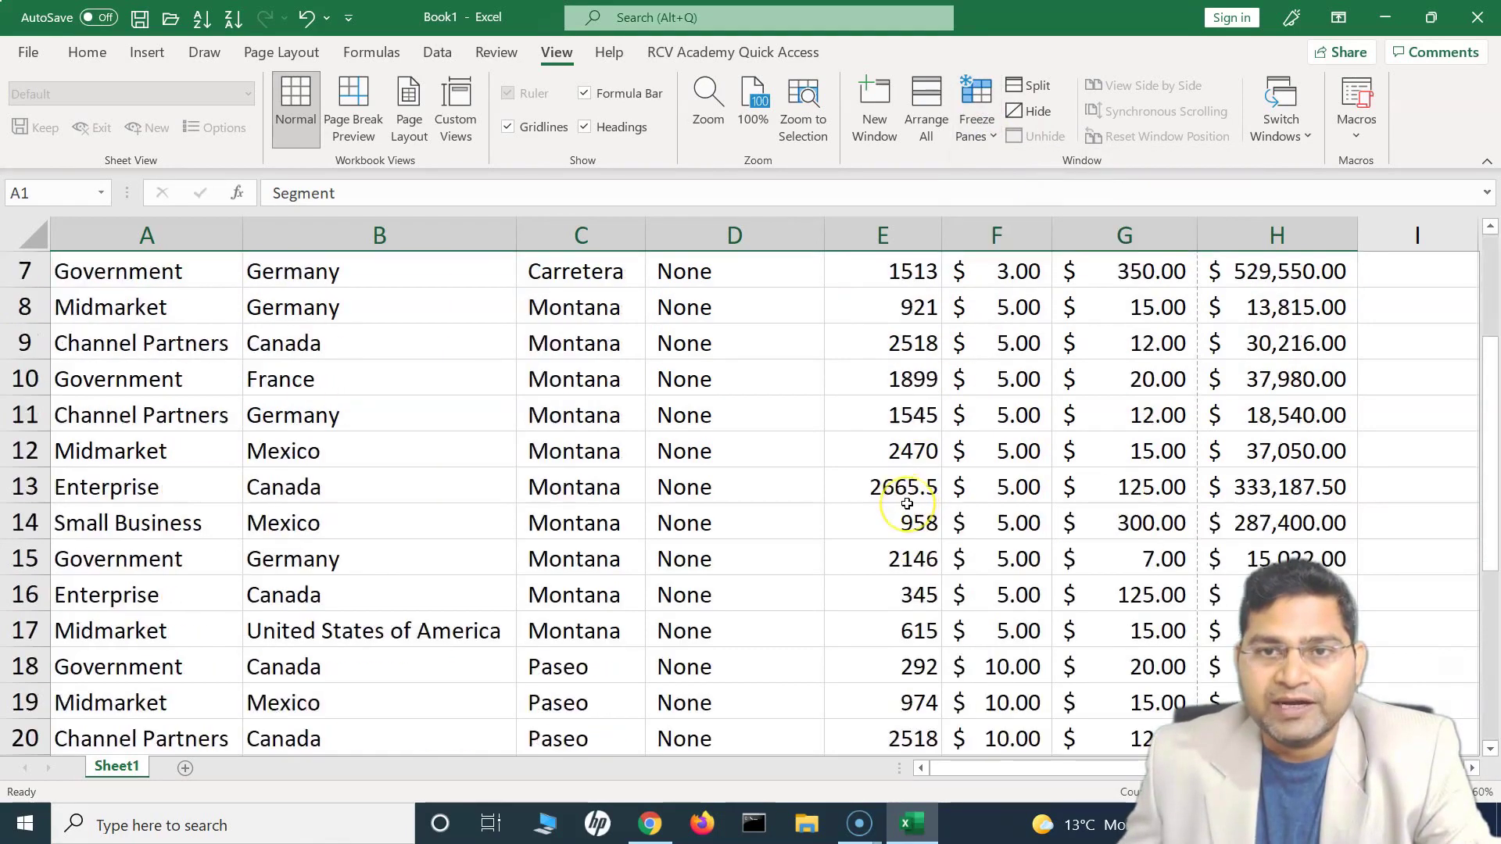
pyautogui.scroll(-3, 907, 505)
pyautogui.scroll(6, 907, 504)
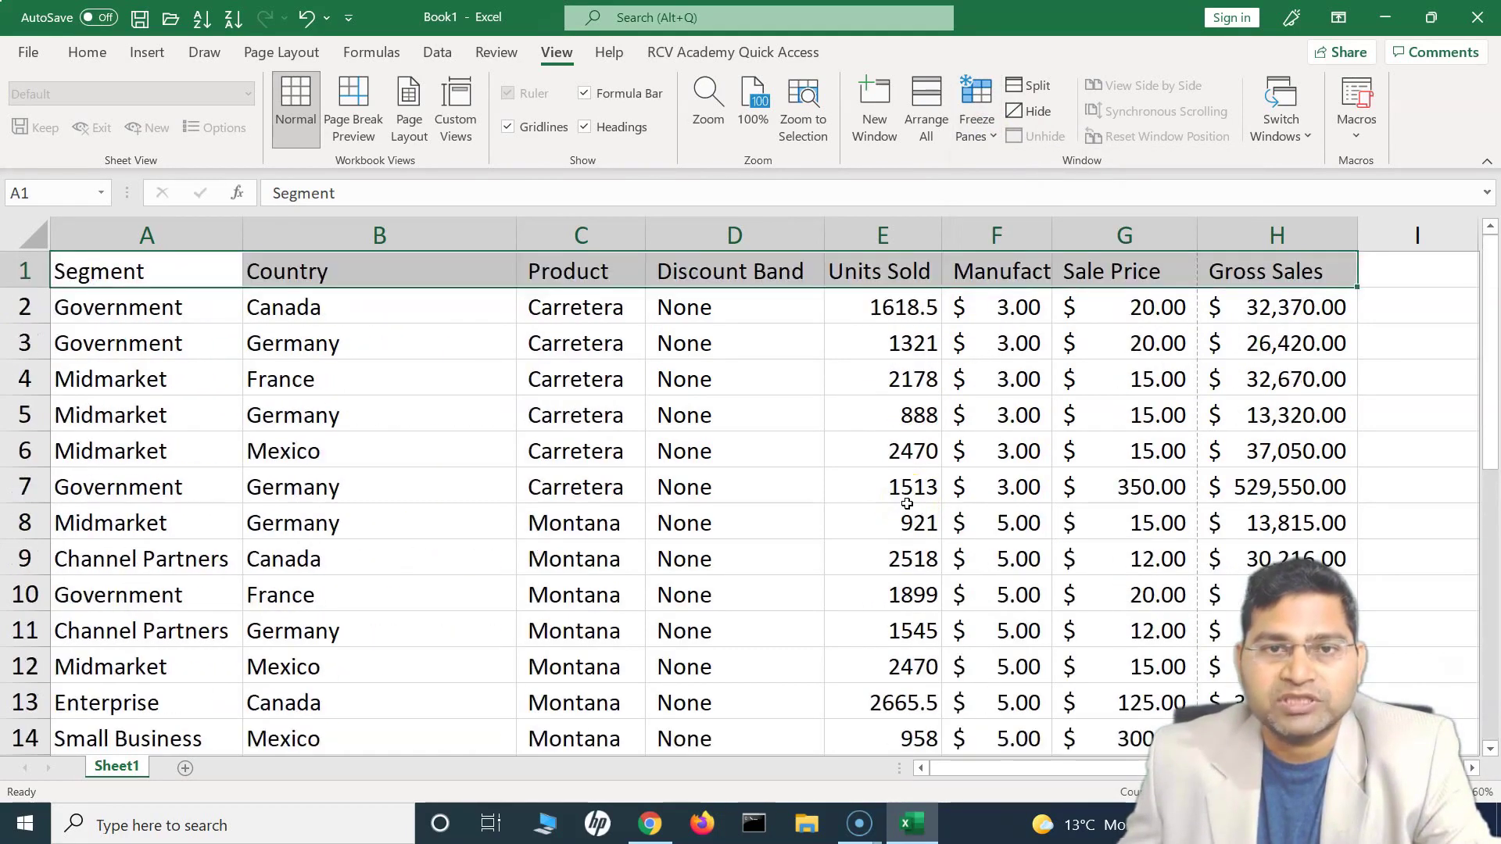
pyautogui.scroll(-3, 908, 504)
pyautogui.scroll(-5, 907, 505)
pyautogui.scroll(8, 907, 504)
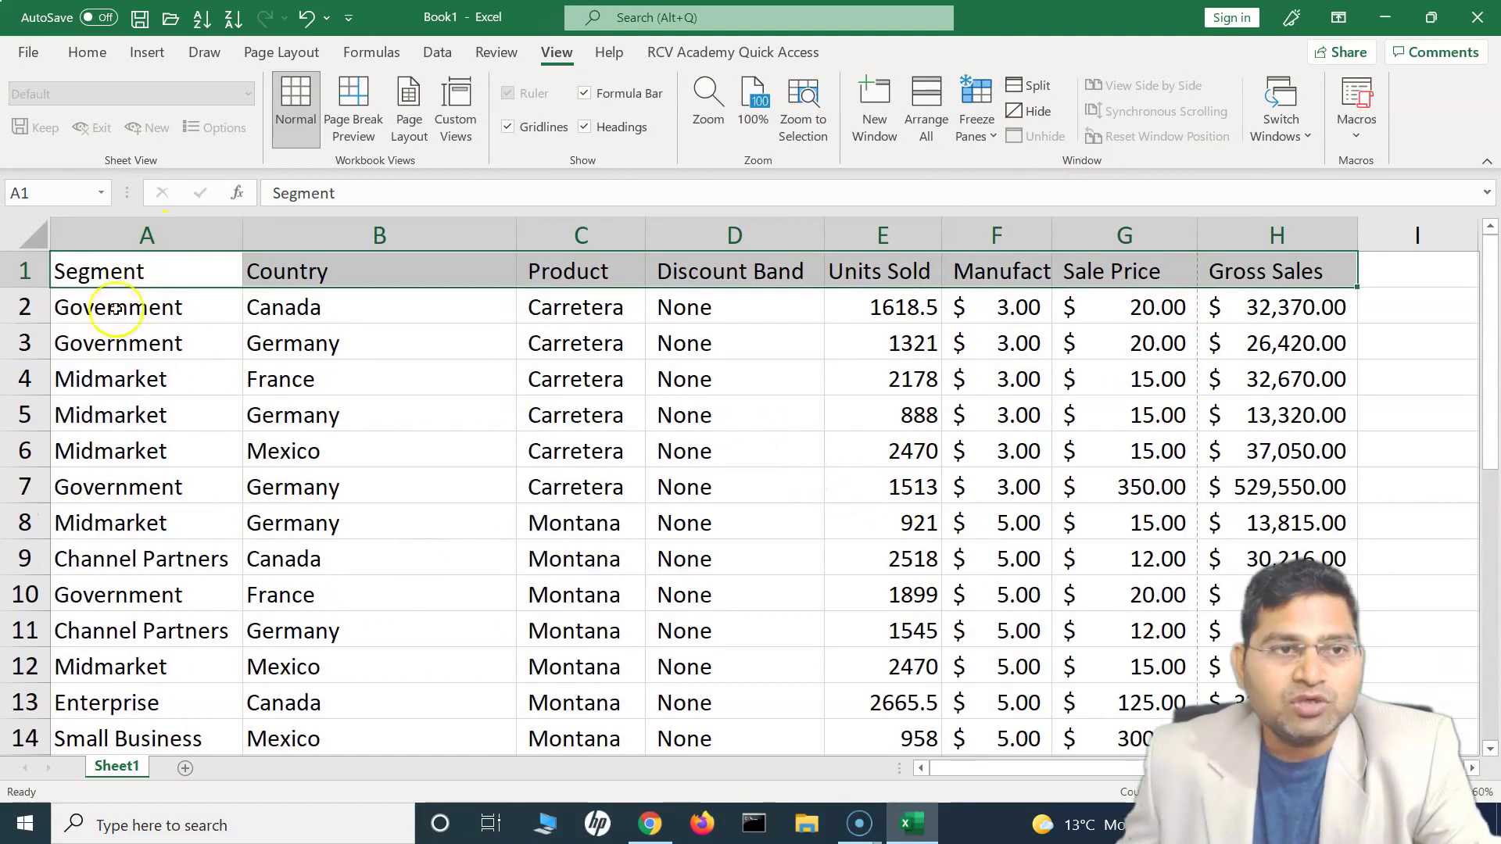
pyautogui.click(1049, 768)
pyautogui.moveTo(1049, 768); pyautogui.dragTo(970, 770)
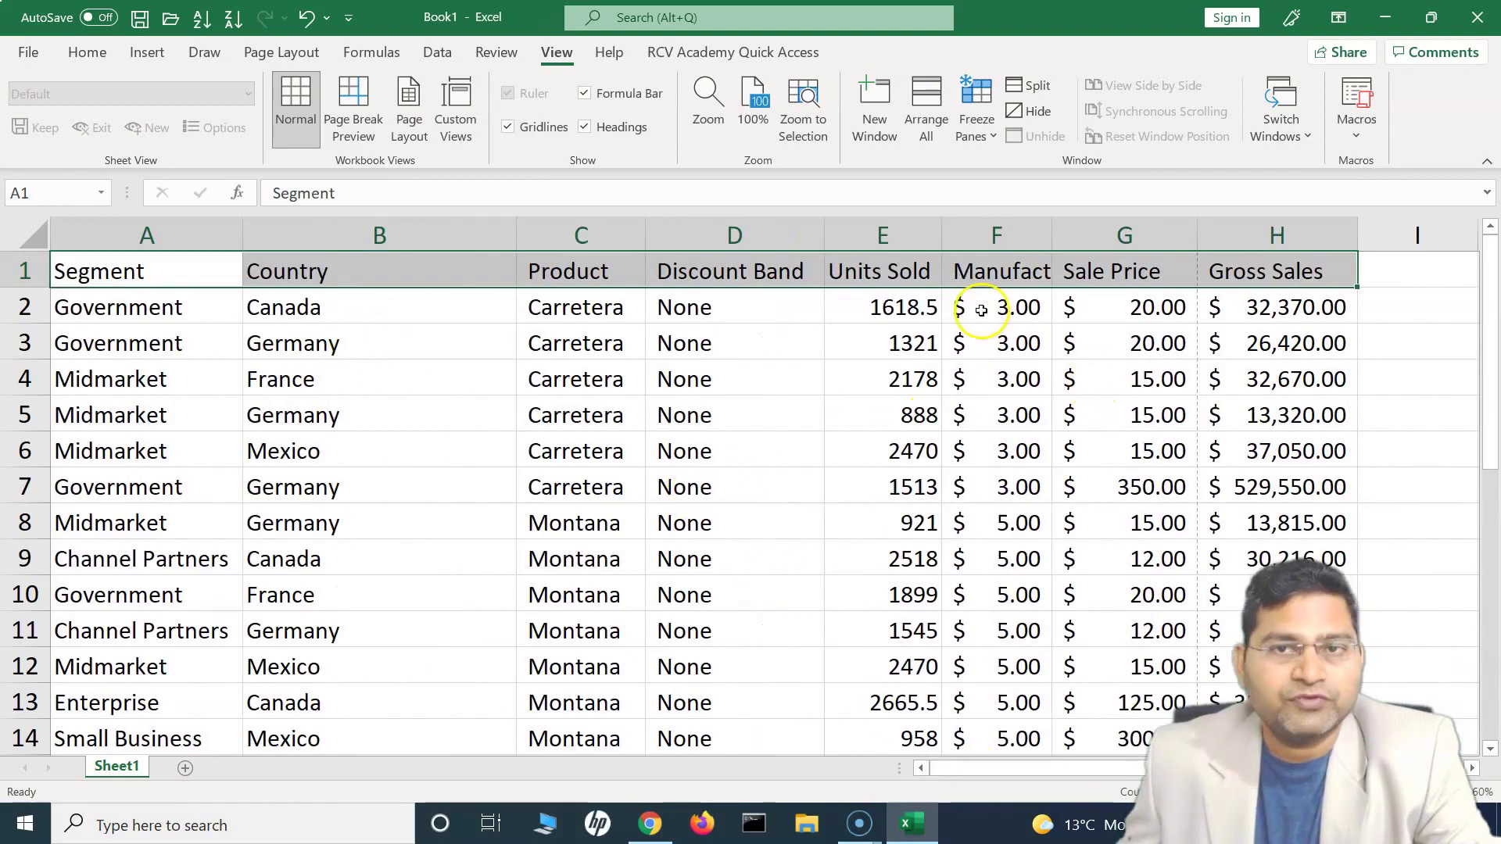
# Step: Apply Freeze First Column and scroll sideways to confirm column A stays fixed
pyautogui.click(991, 141)
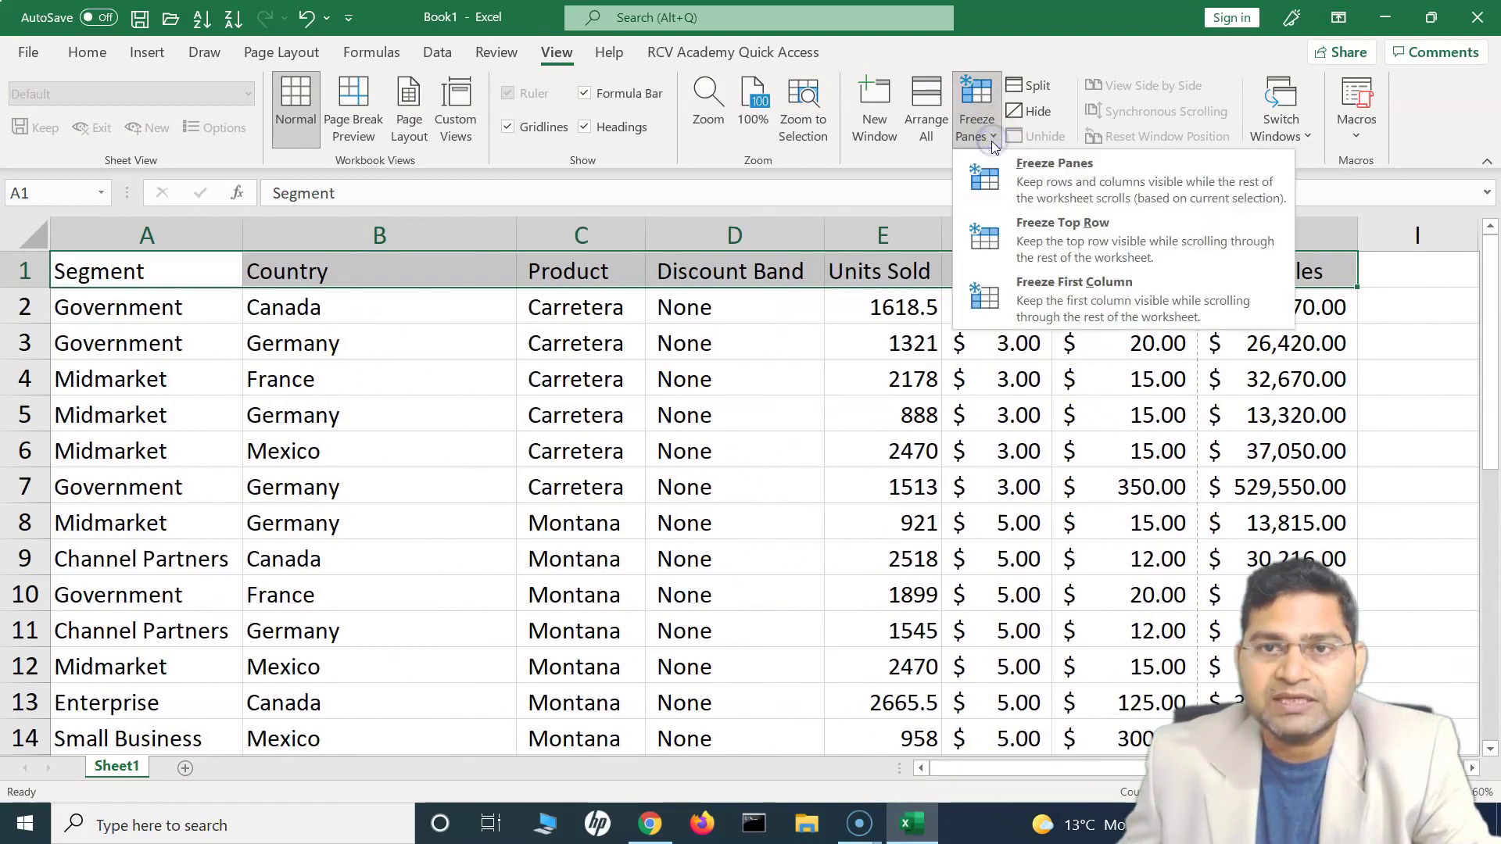
pyautogui.click(1082, 305)
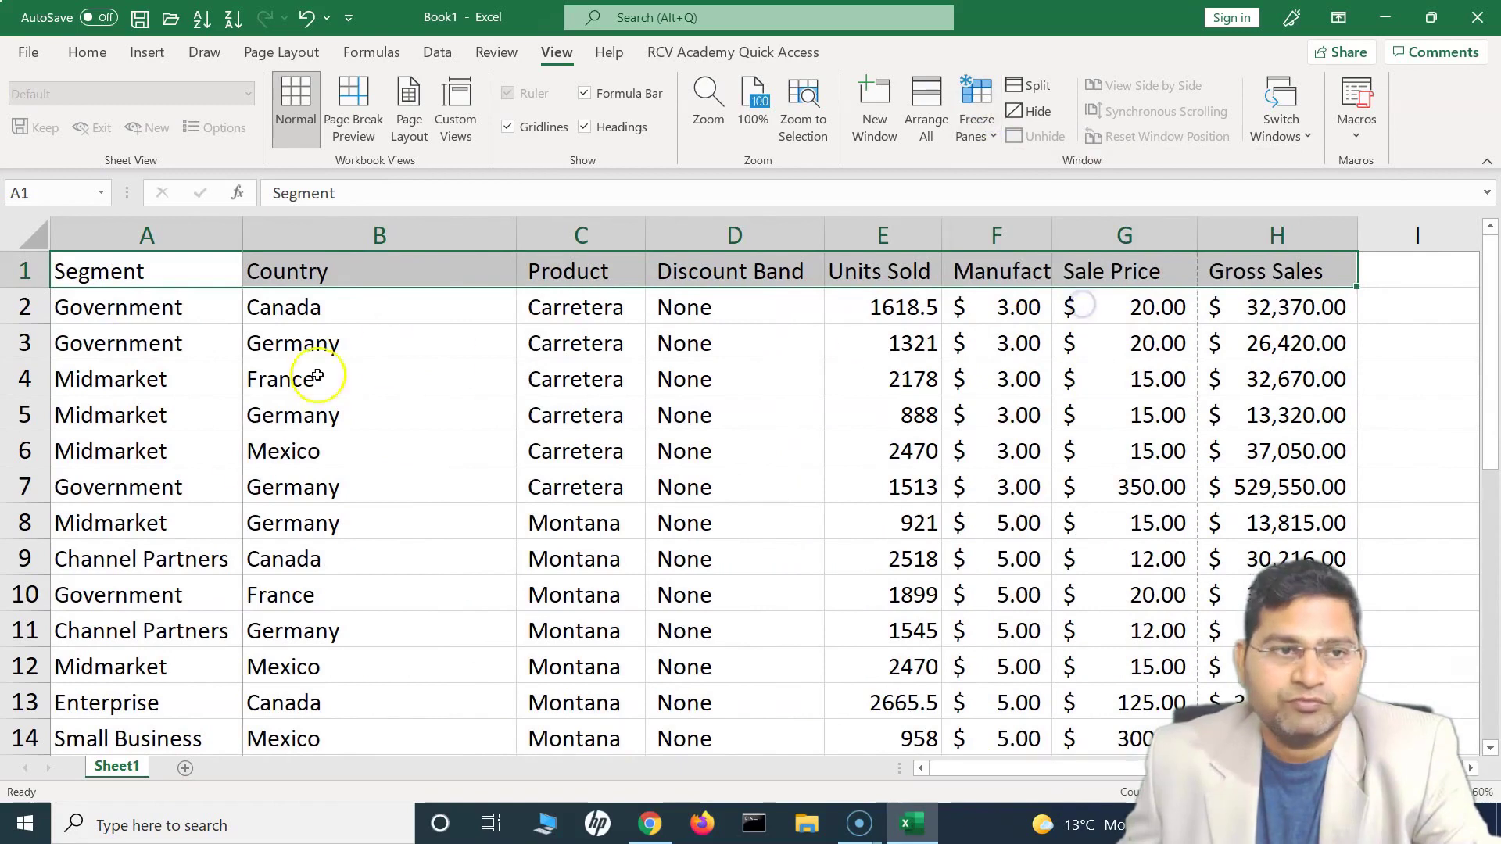
pyautogui.moveTo(1075, 770); pyautogui.dragTo(1118, 774)
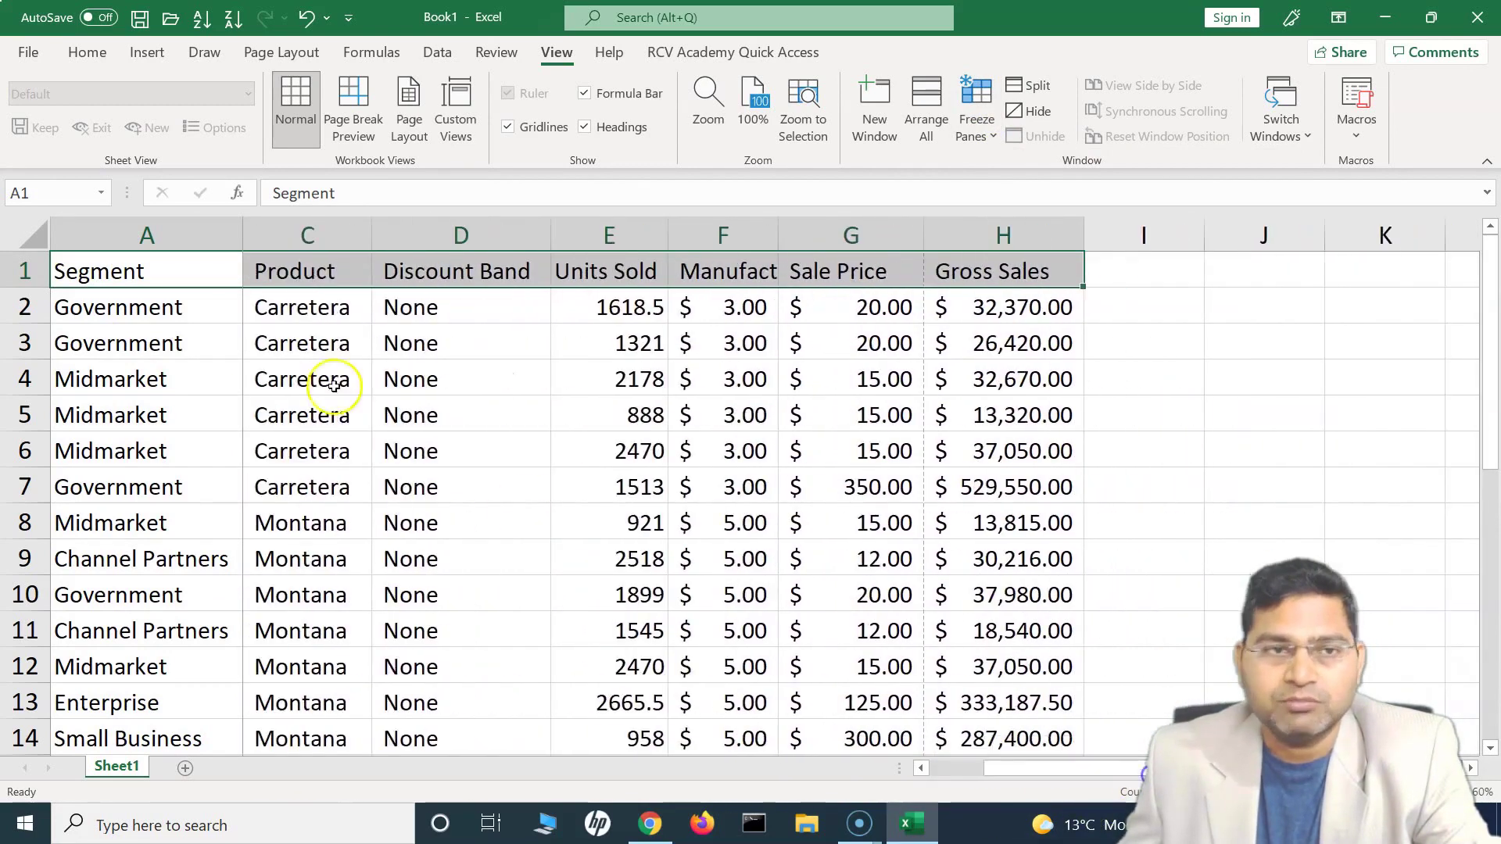
pyautogui.click(202, 237)
pyautogui.moveTo(1009, 770); pyautogui.dragTo(858, 768)
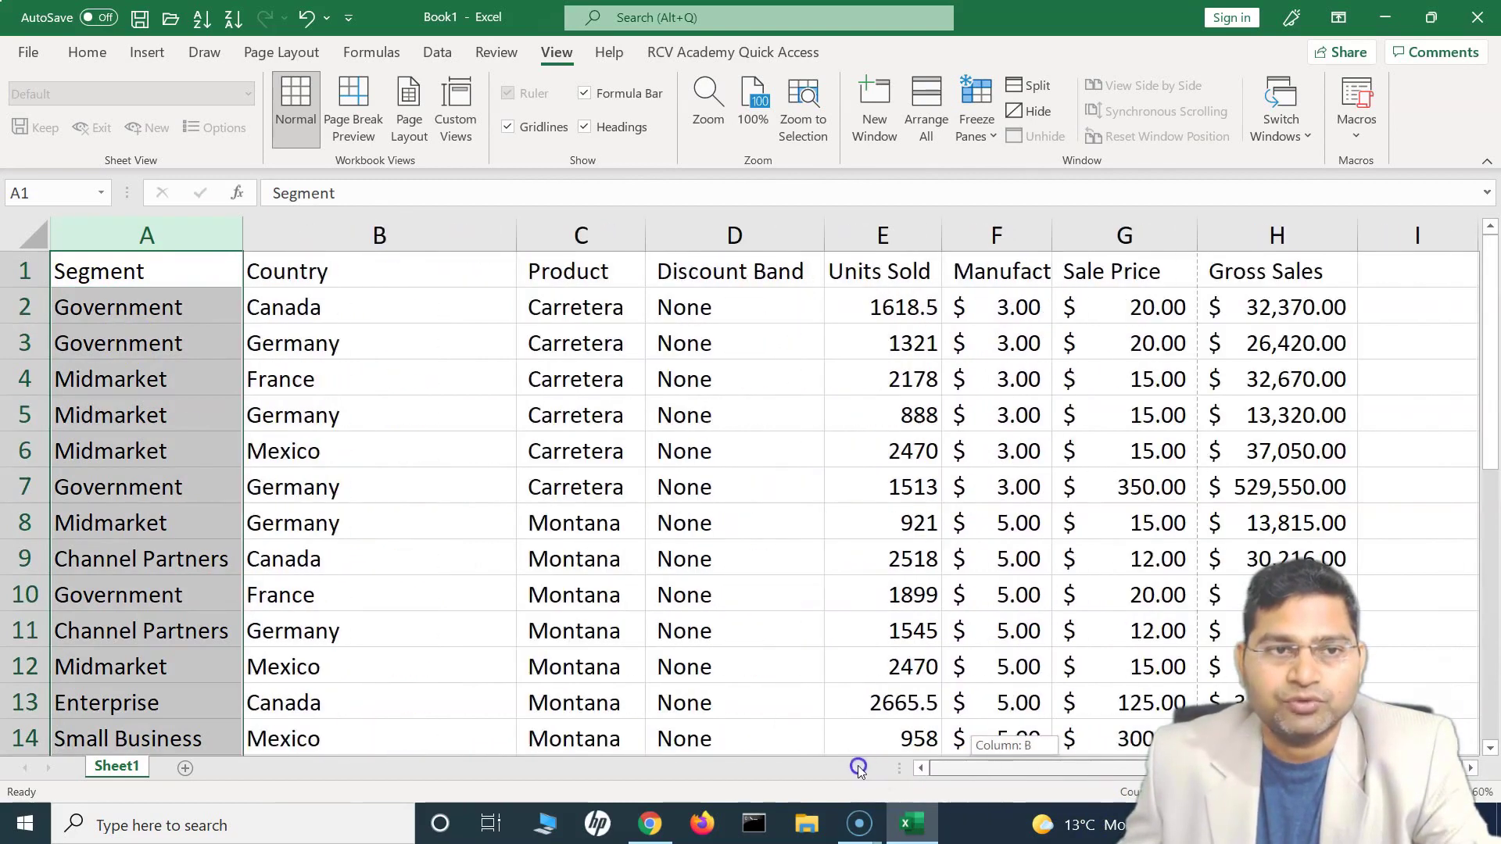
# Step: Refreeze the Segment column, scroll right past Country, then jump back to A1 with Ctrl+Home
pyautogui.click(976, 125)
pyautogui.click(1017, 291)
pyautogui.moveTo(970, 770); pyautogui.dragTo(809, 767)
pyautogui.click(385, 336)
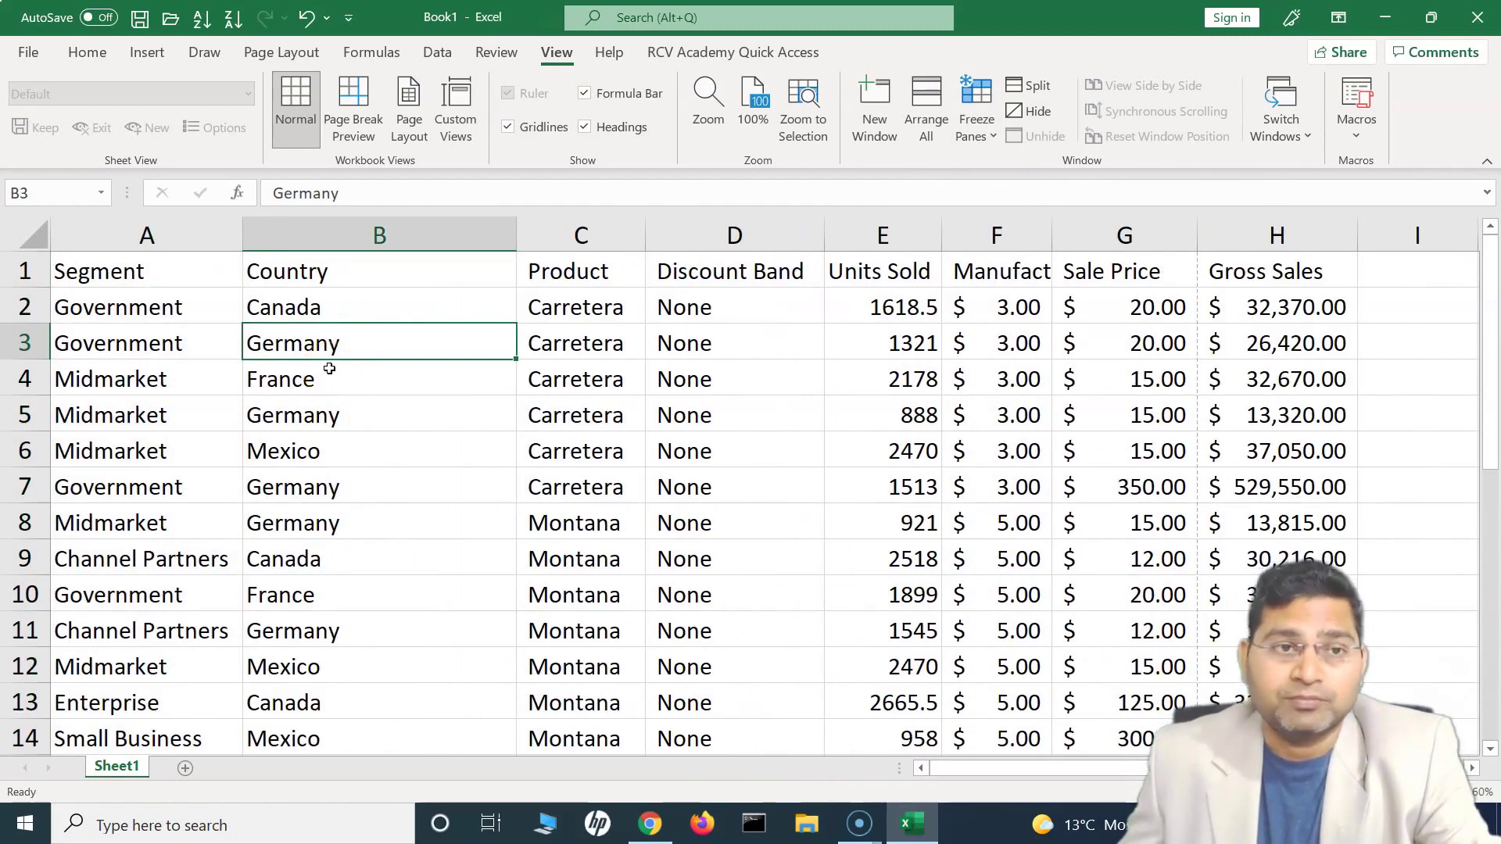
pyautogui.hotkey('ctrl', 'Home')
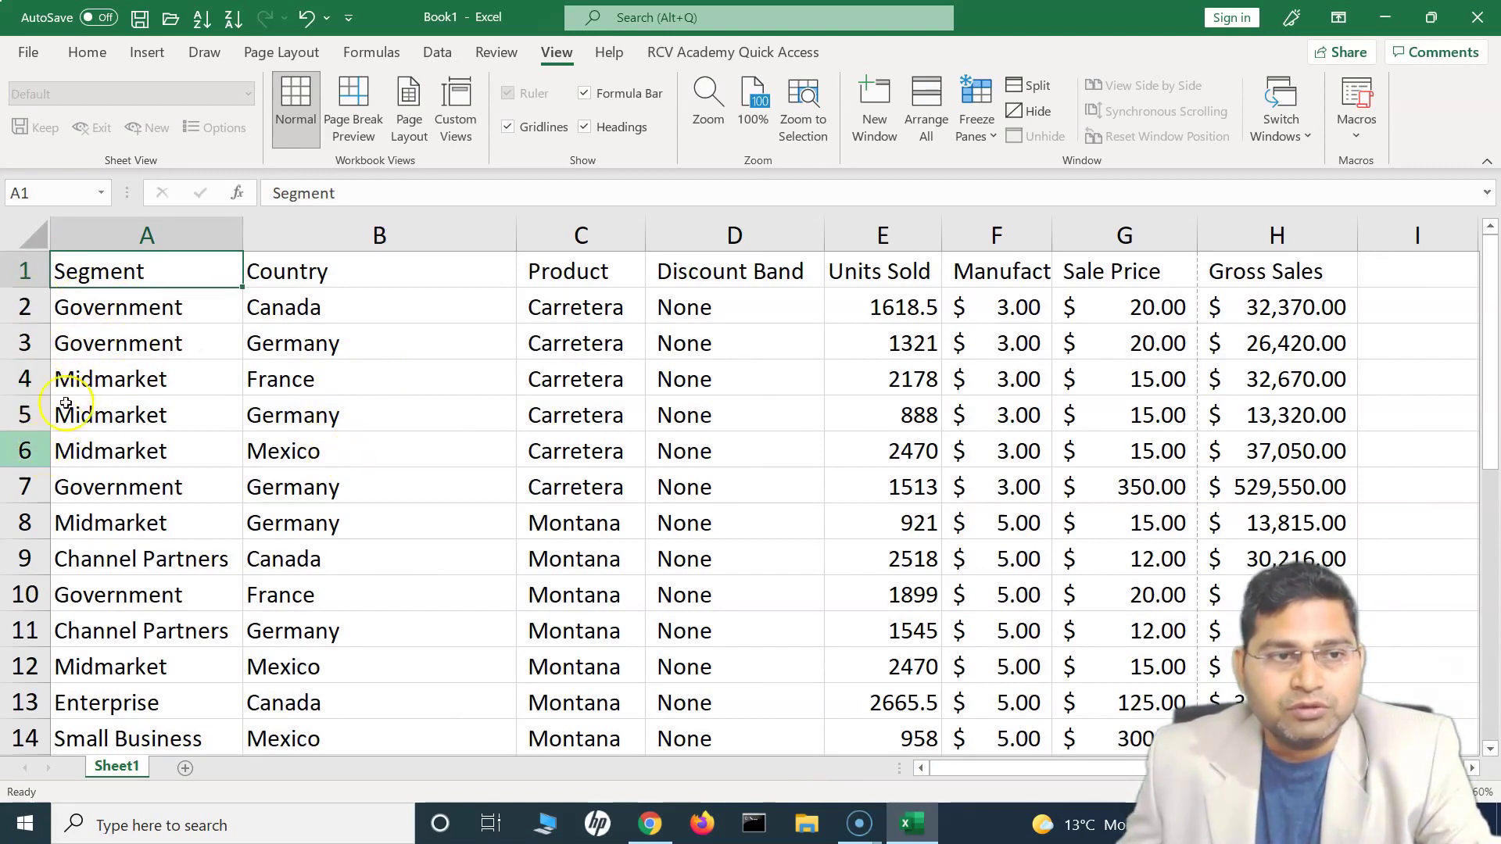
# Step: Freeze panes above row 6 so rows 1–5 stay fixed, then scroll down and up to test
pyautogui.click(26, 450)
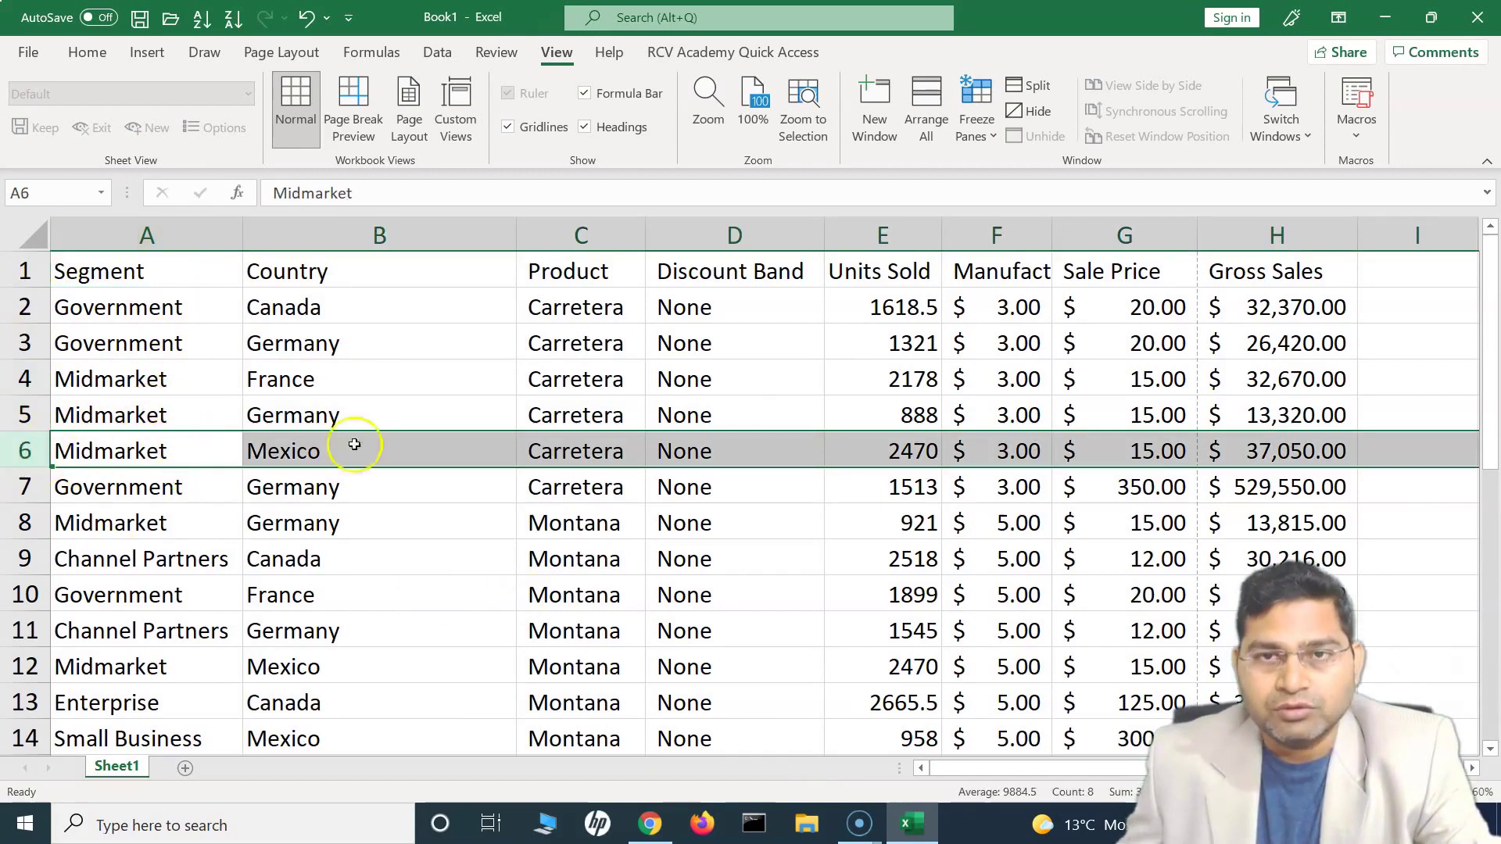
pyautogui.click(985, 125)
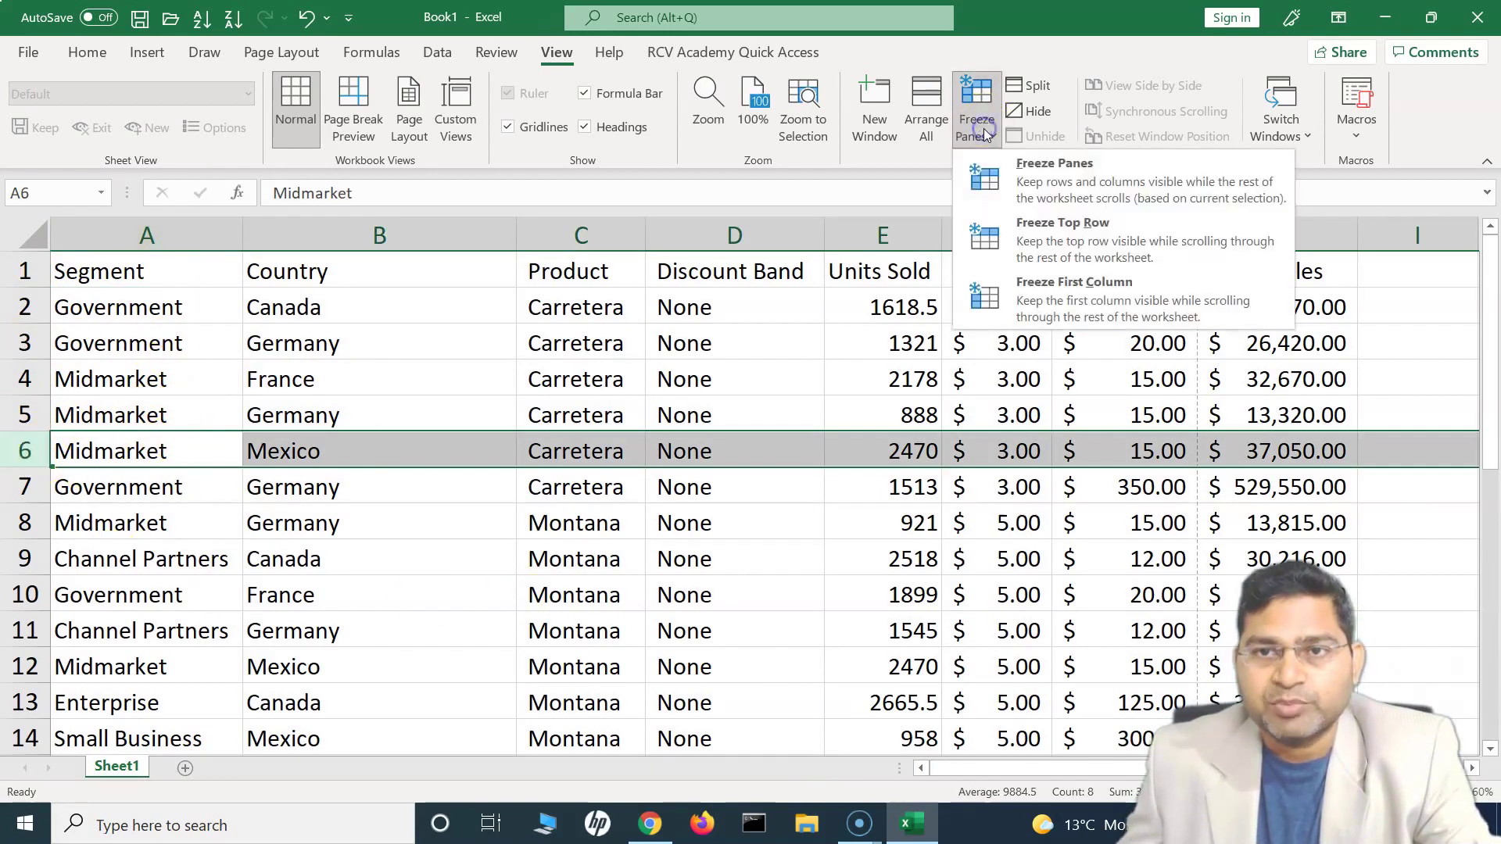
pyautogui.click(1040, 186)
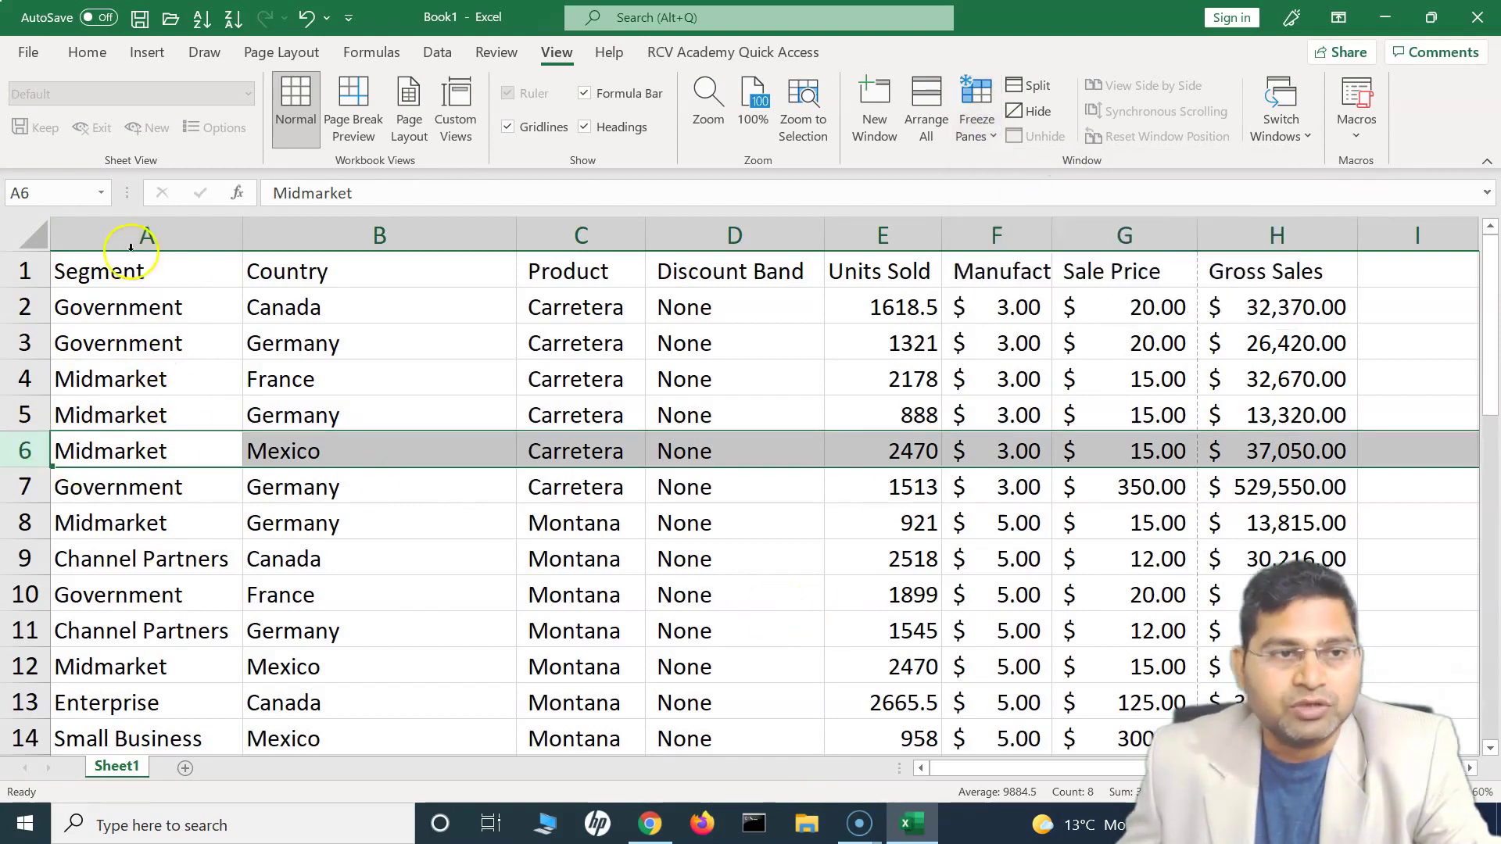
pyautogui.click(321, 538)
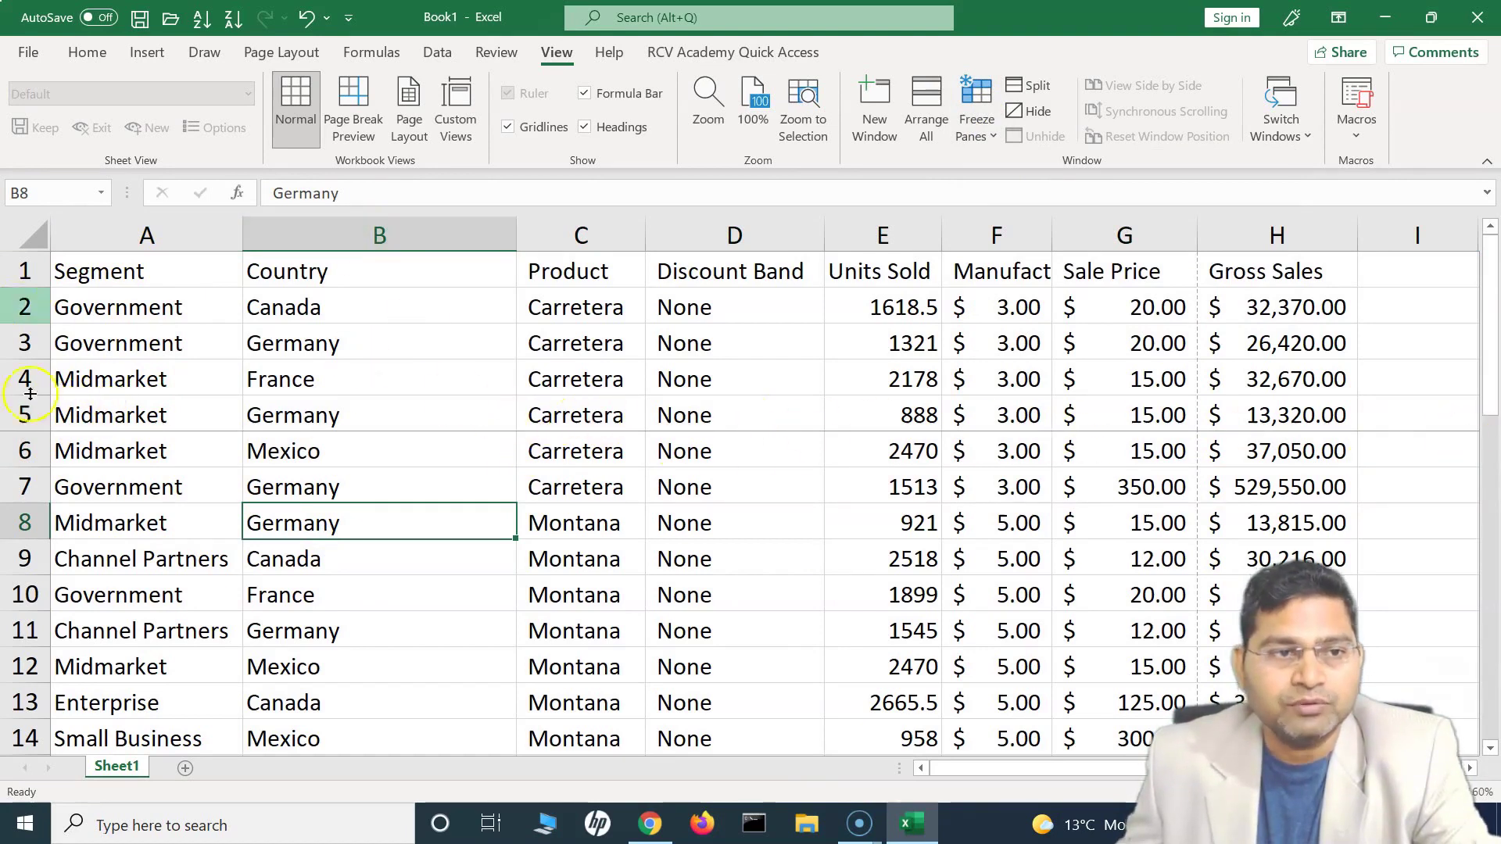
pyautogui.scroll(-2, 334, 568)
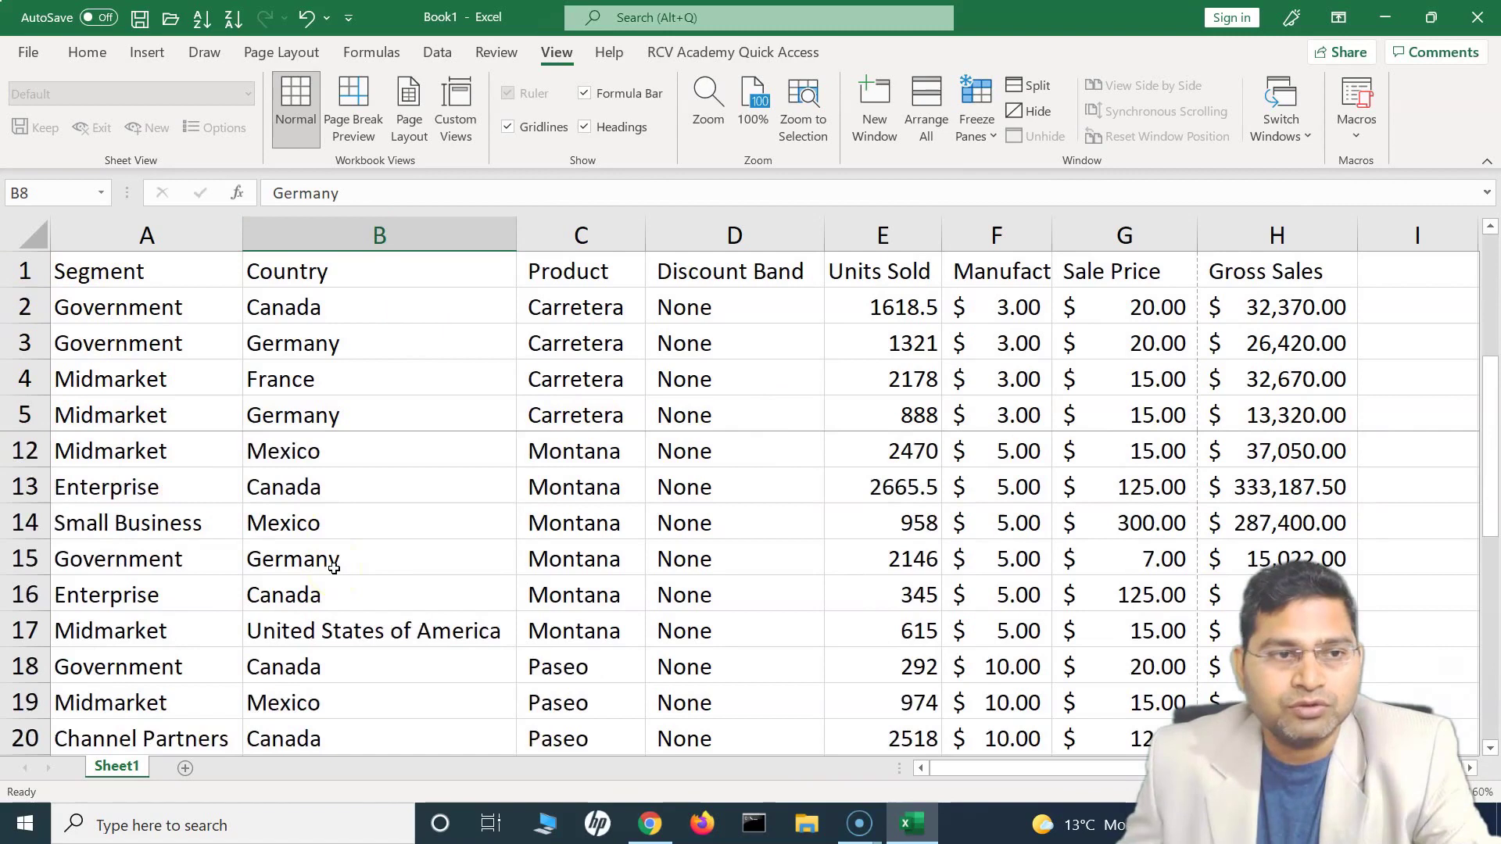
pyautogui.scroll(-4, 334, 569)
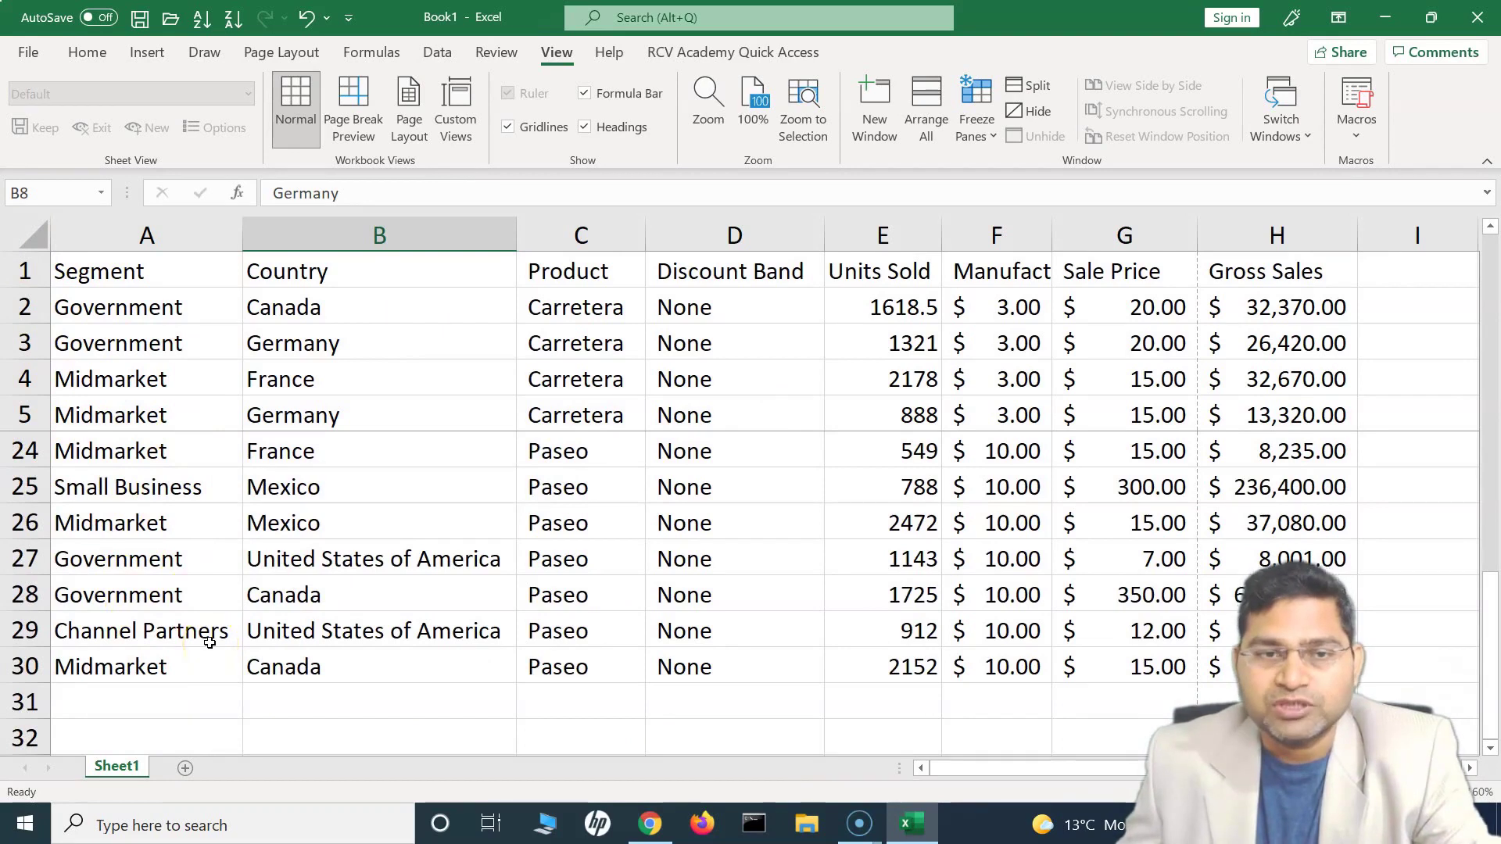
pyautogui.scroll(6, 210, 642)
pyautogui.click(976, 129)
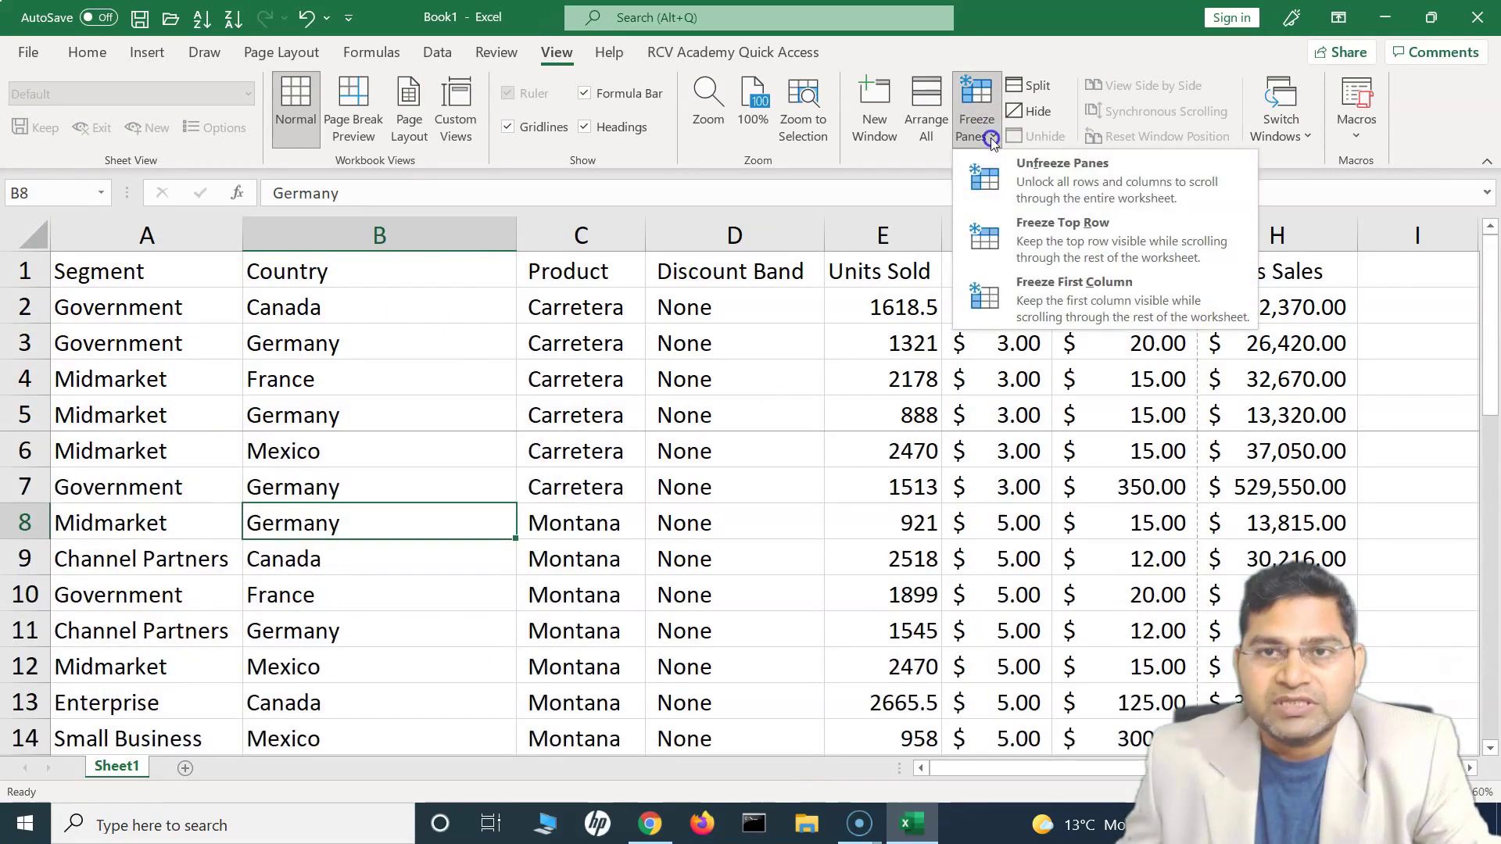
# Step: Unfreeze rows 1–5 and freeze panes at column C, pinning Segment and Country
pyautogui.click(1017, 181)
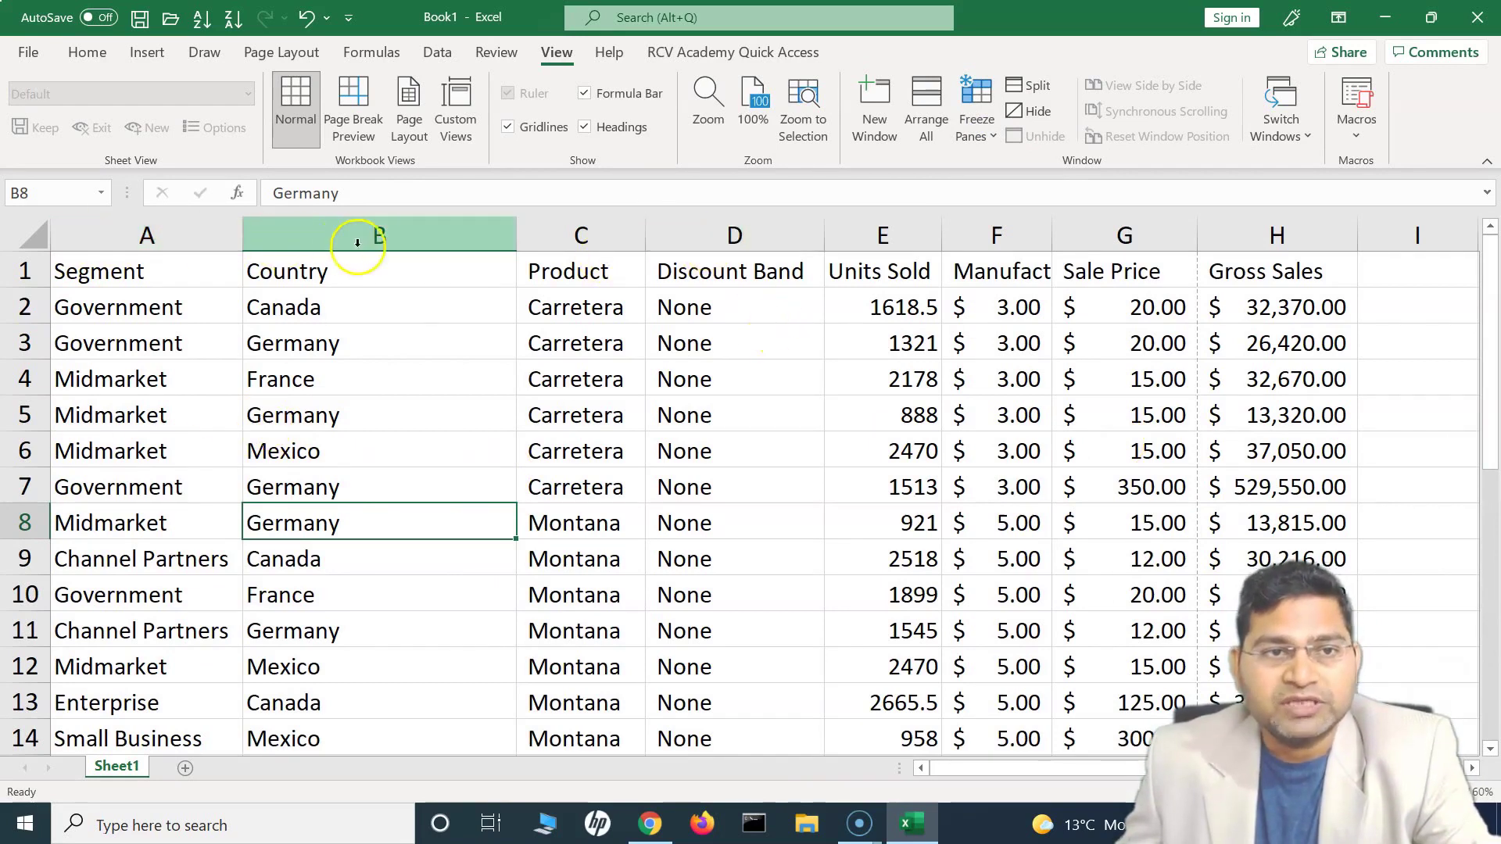
pyautogui.click(608, 237)
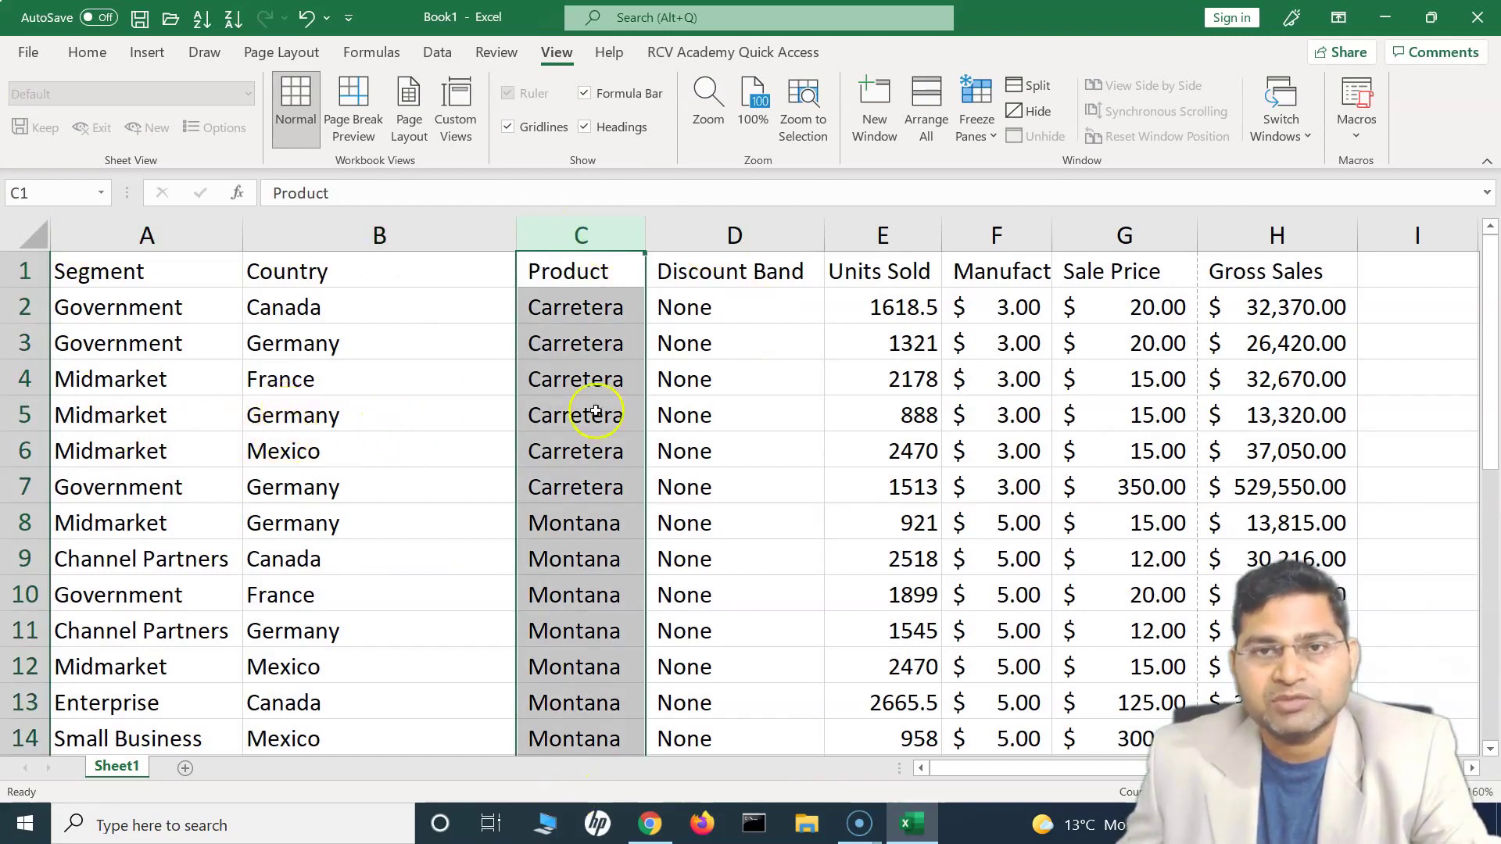
pyautogui.click(990, 143)
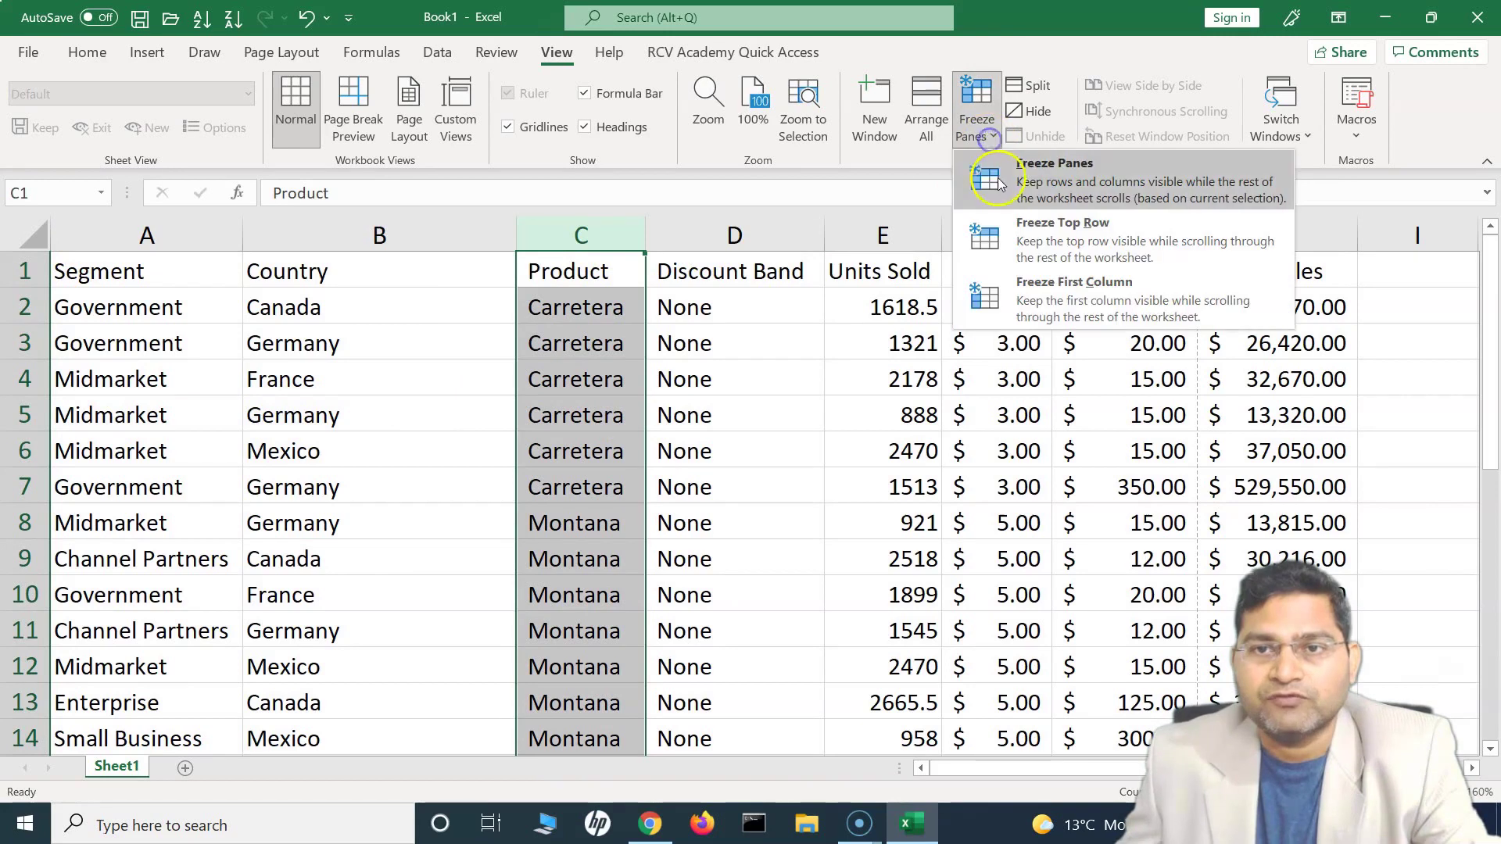
pyautogui.click(1065, 186)
pyautogui.click(810, 480)
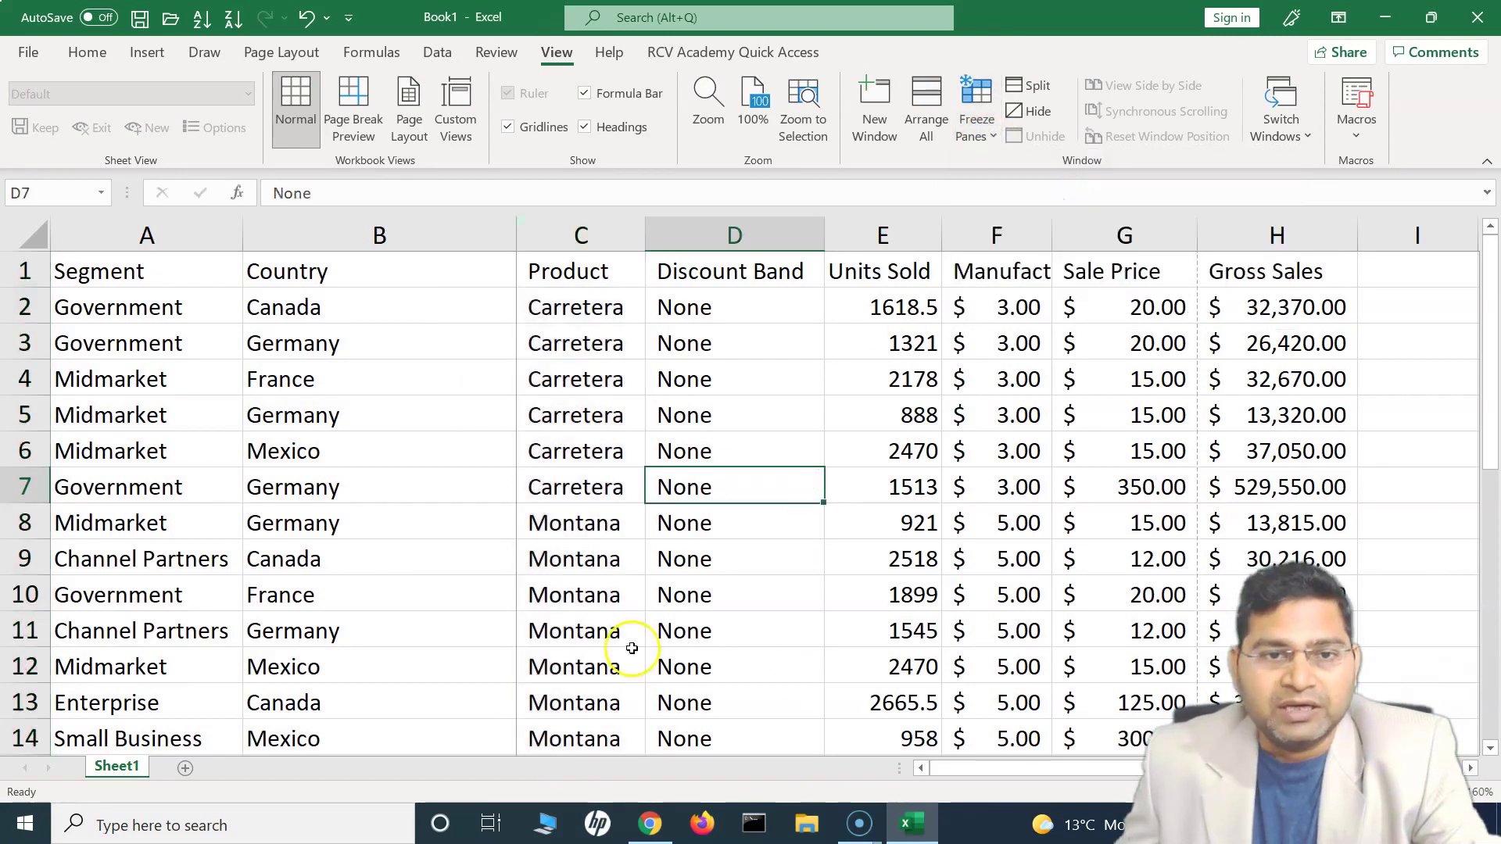
pyautogui.moveTo(1016, 777)
pyautogui.mouseDown()
pyautogui.moveTo(1120, 782)
pyautogui.moveTo(938, 778)
pyautogui.moveTo(1038, 779)
pyautogui.moveTo(1017, 778)
pyautogui.mouseUp()
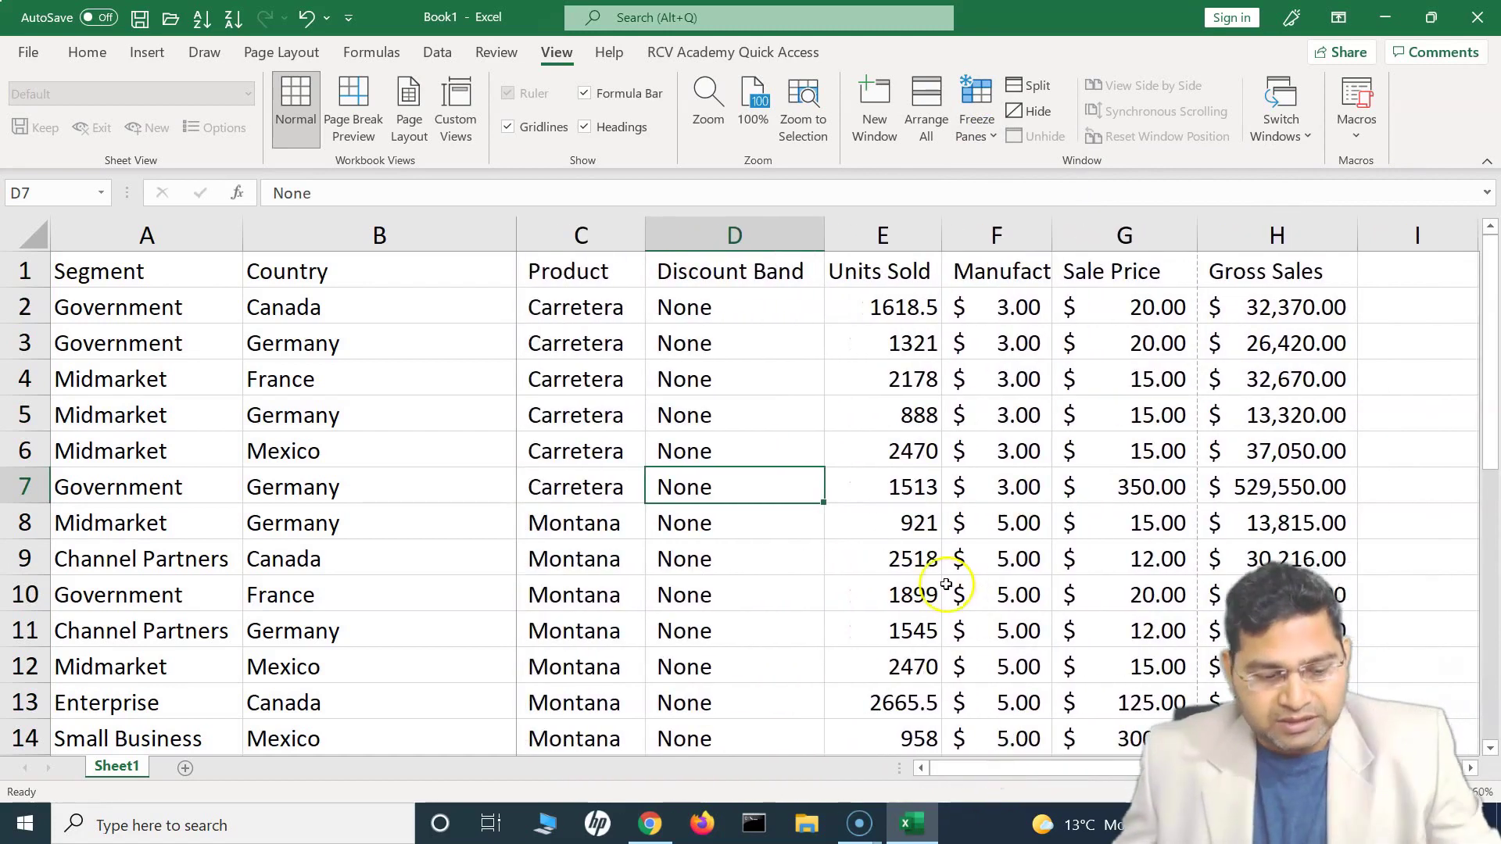
# Step: Zoom in on the sheet and unfreeze columns A and B
pyautogui.keyDown('ctrl'); pyautogui.scroll(3, 939, 580); pyautogui.keyUp('ctrl')
pyautogui.keyDown('ctrl'); pyautogui.scroll(1, 939, 580); pyautogui.keyUp('ctrl')
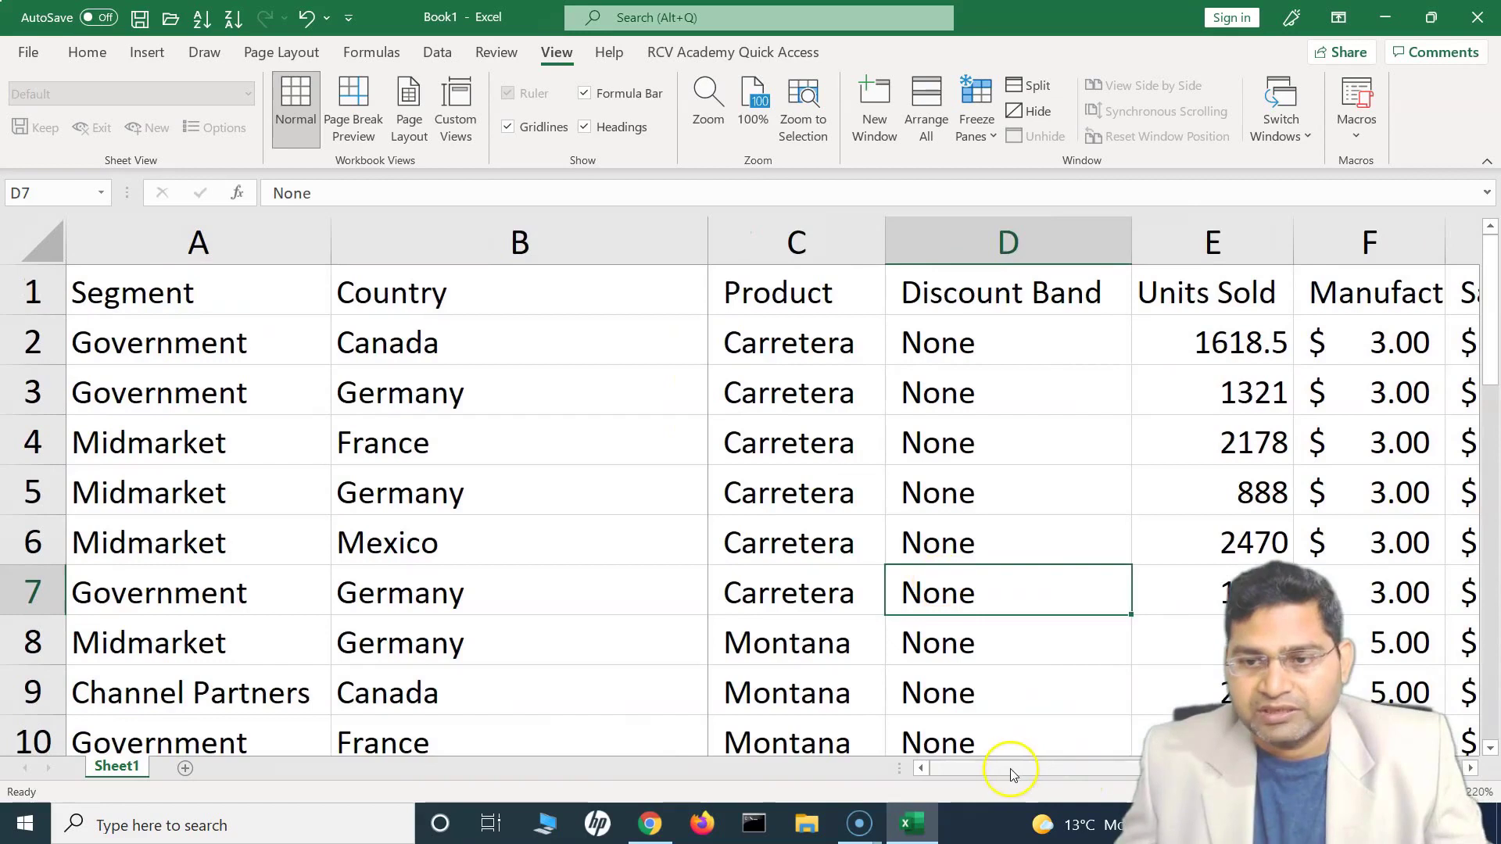
pyautogui.keyDown('ctrl'); pyautogui.scroll(3, 949, 610); pyautogui.keyUp('ctrl')
pyautogui.moveTo(982, 772); pyautogui.dragTo(932, 768)
pyautogui.click(978, 137)
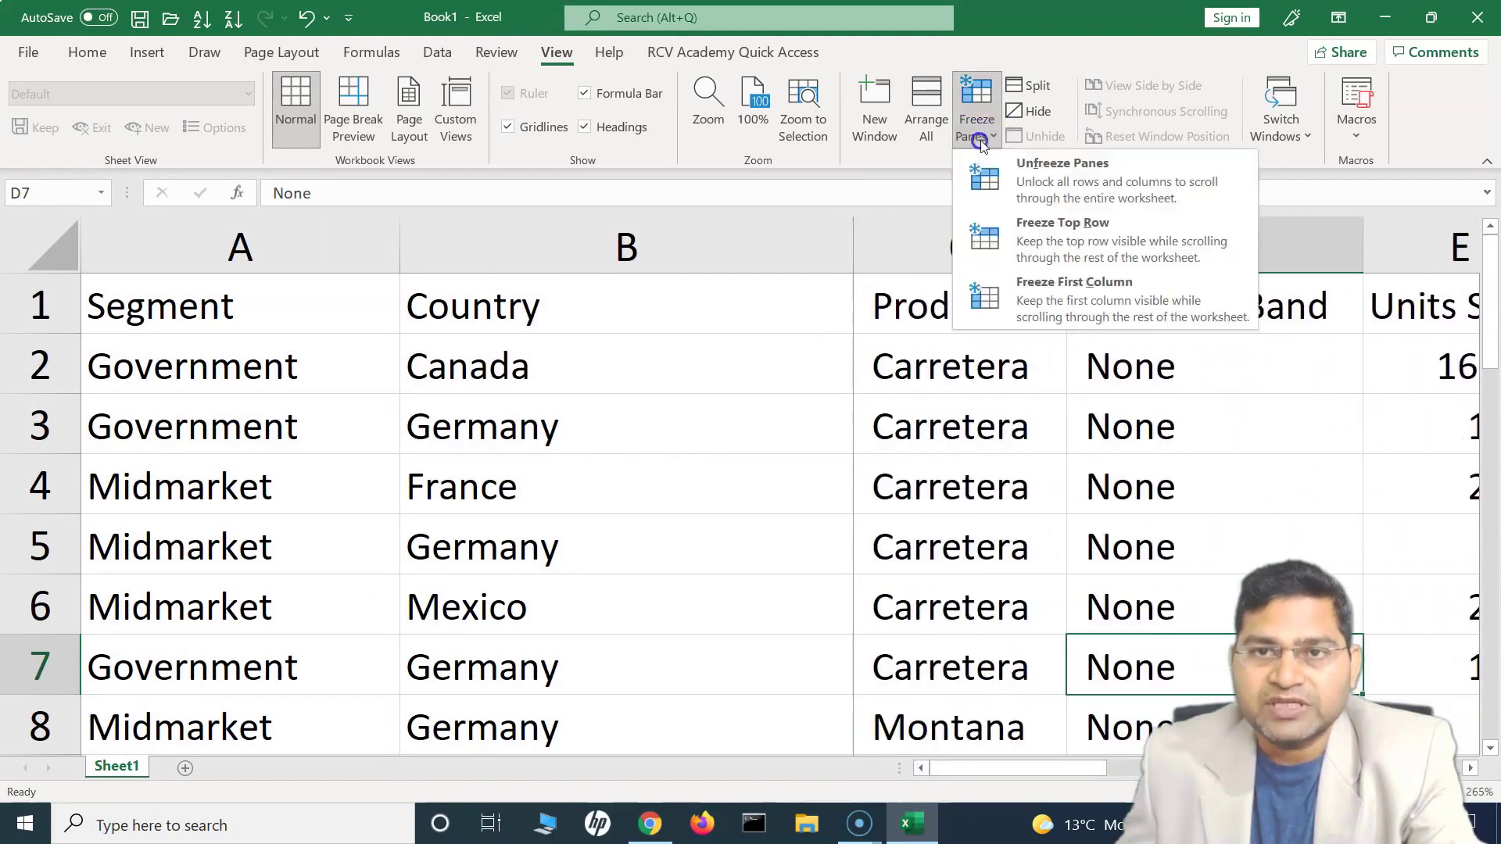
pyautogui.click(982, 168)
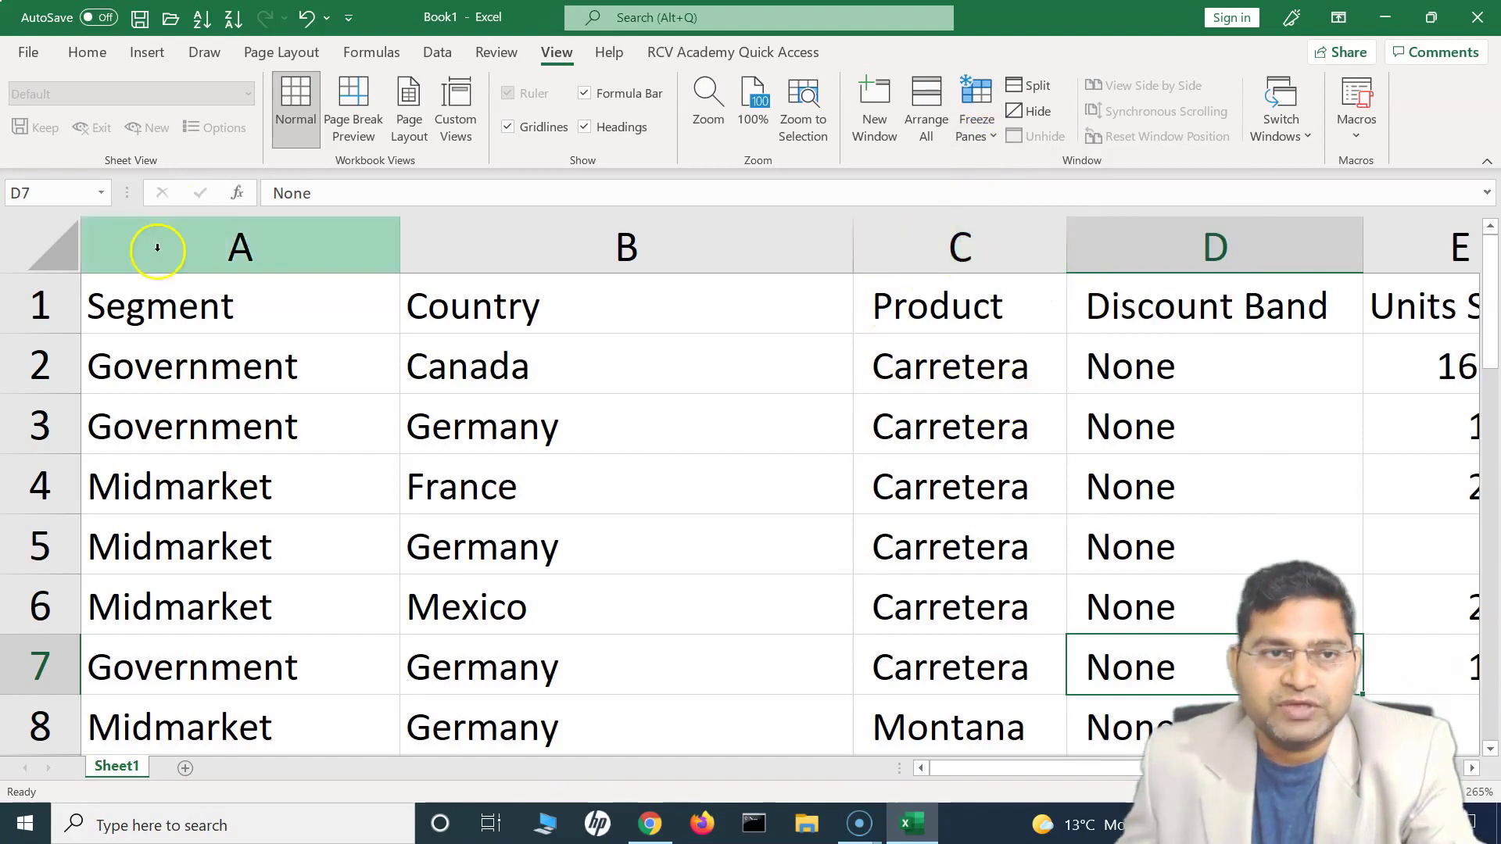
# Step: Freeze panes at column D, pinning columns A–C, and scroll sideways to test
pyautogui.click(1174, 248)
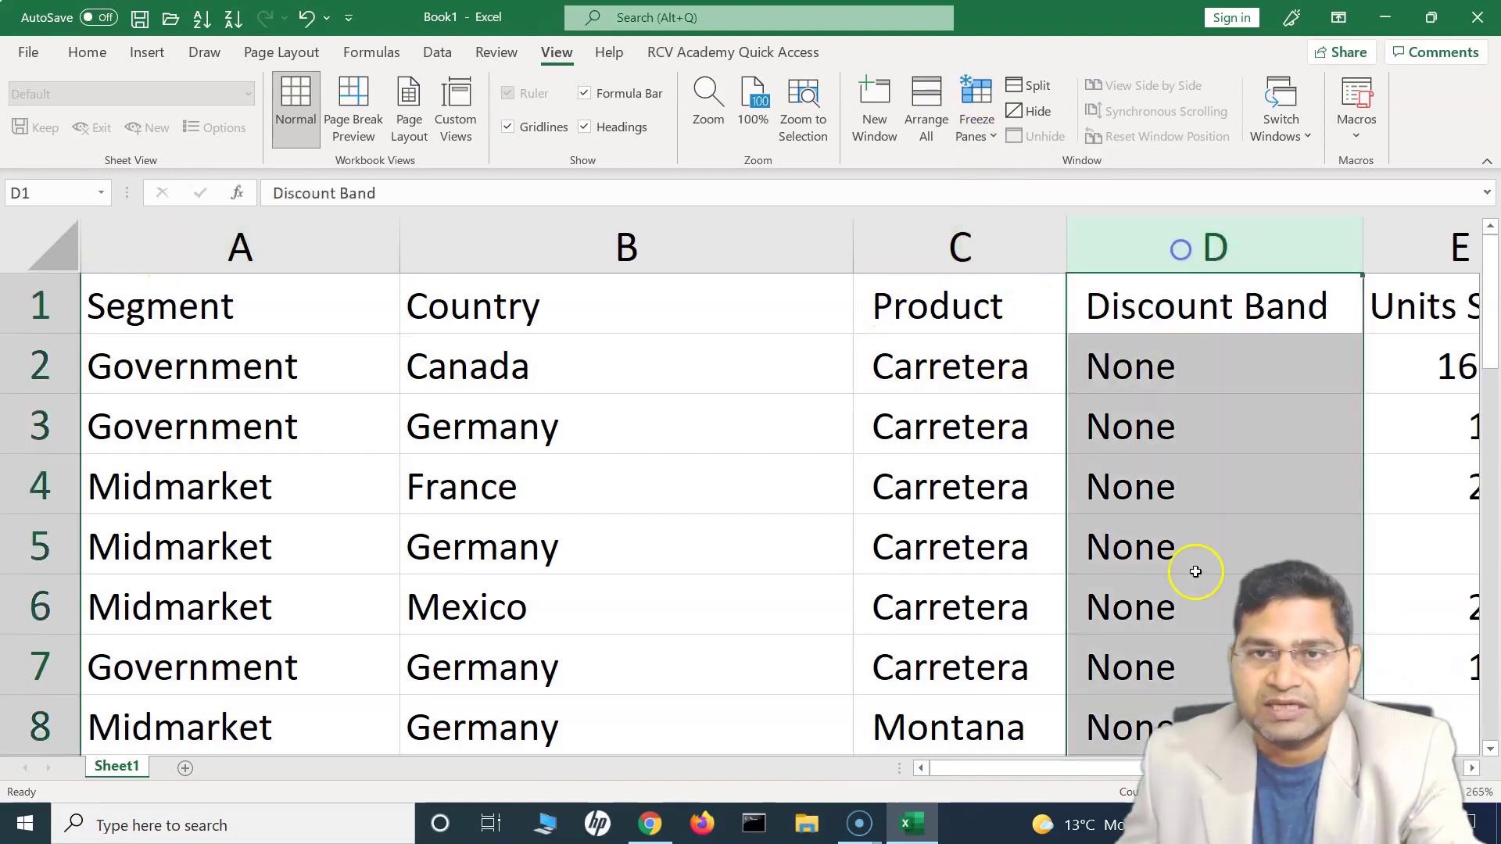
pyautogui.click(987, 136)
pyautogui.click(1001, 180)
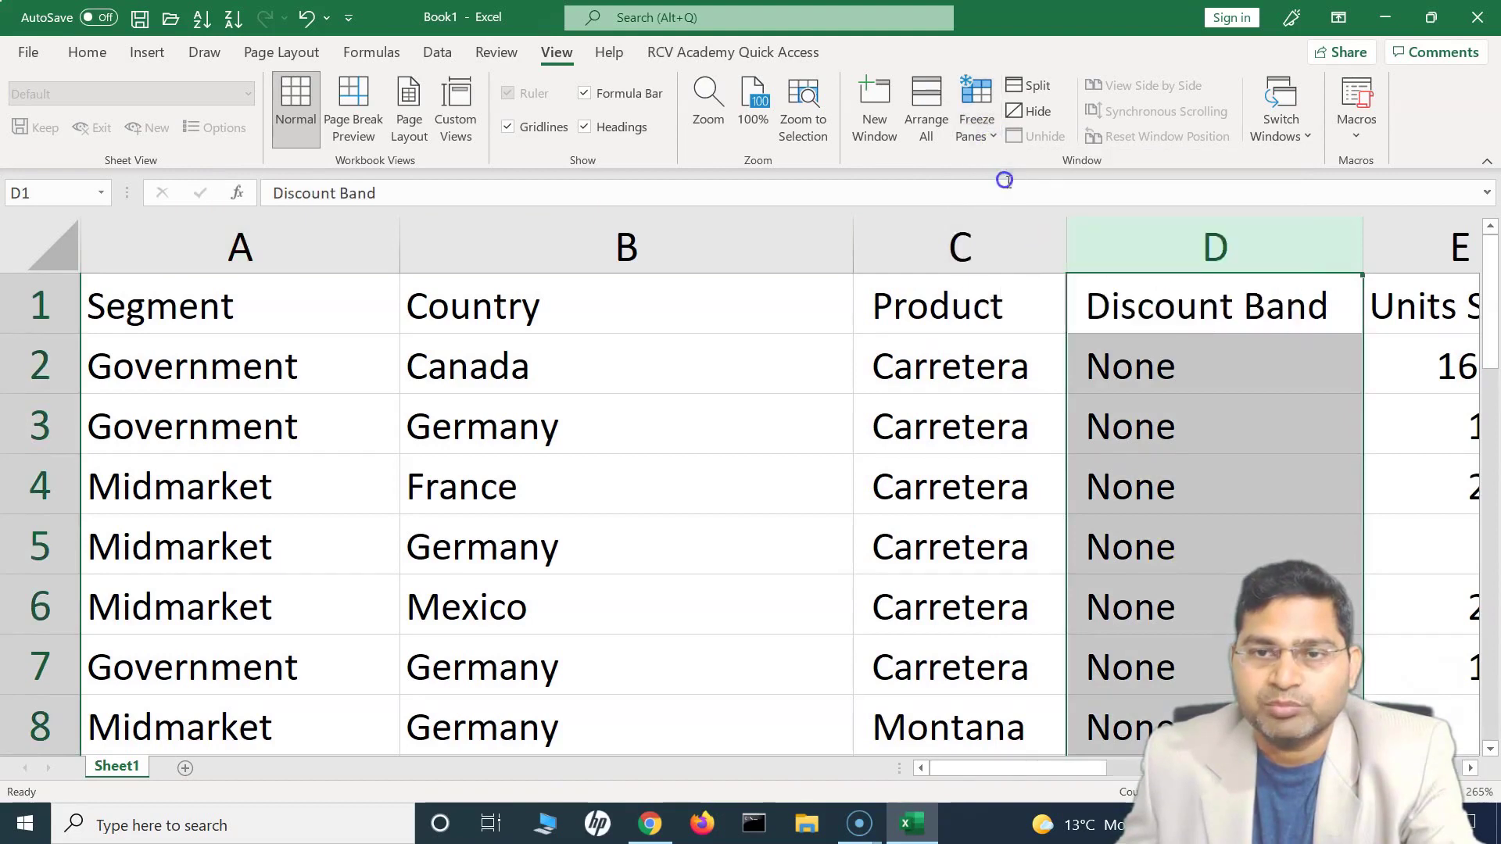
pyautogui.moveTo(986, 770); pyautogui.dragTo(936, 772)
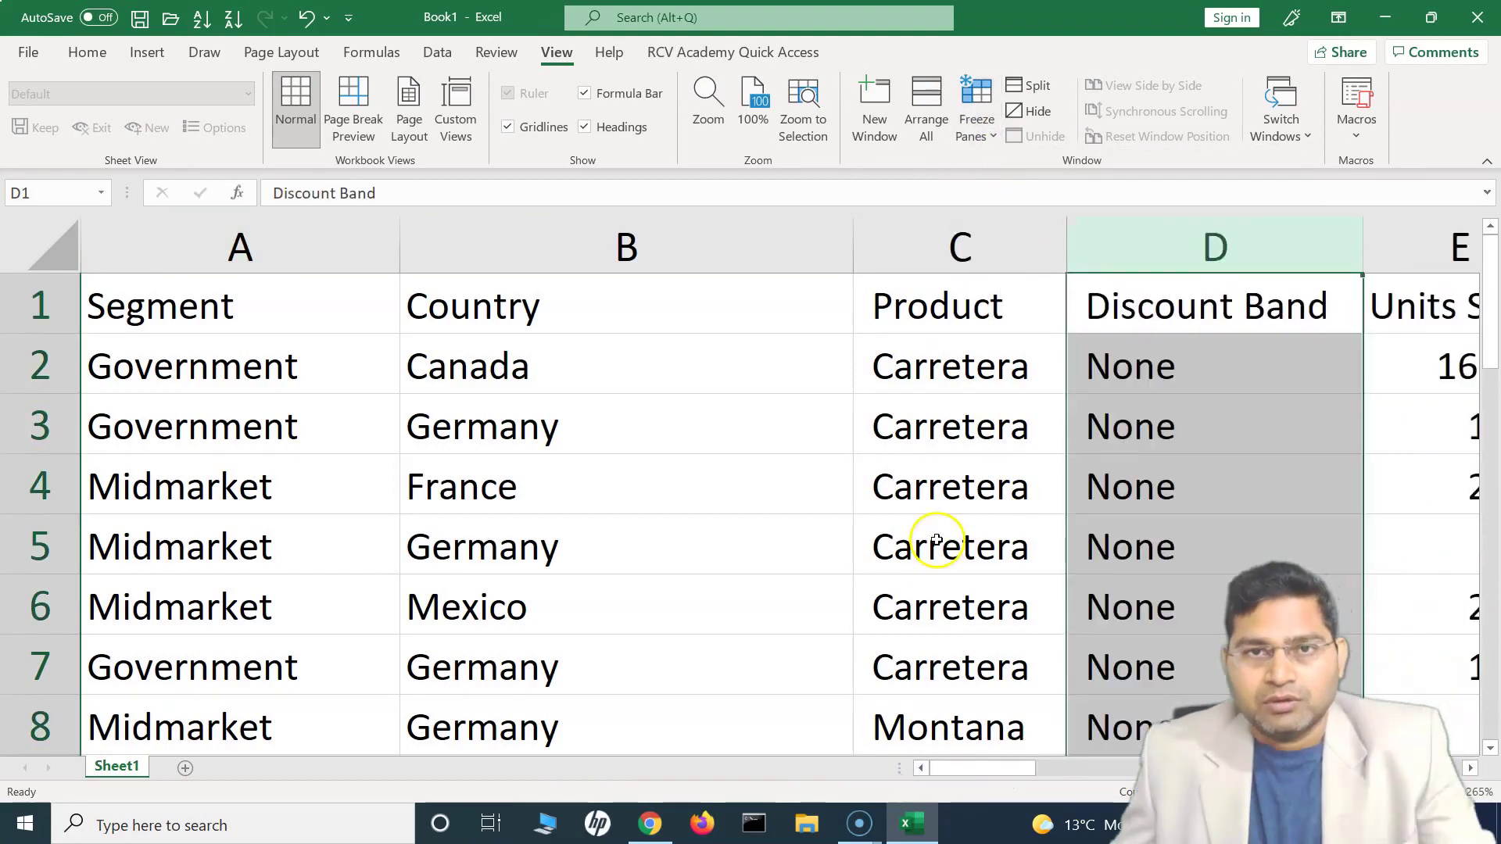
# Step: Reset the zoom to 100% and unfreeze all rows and columns
pyautogui.click(739, 78)
pyautogui.click(623, 477)
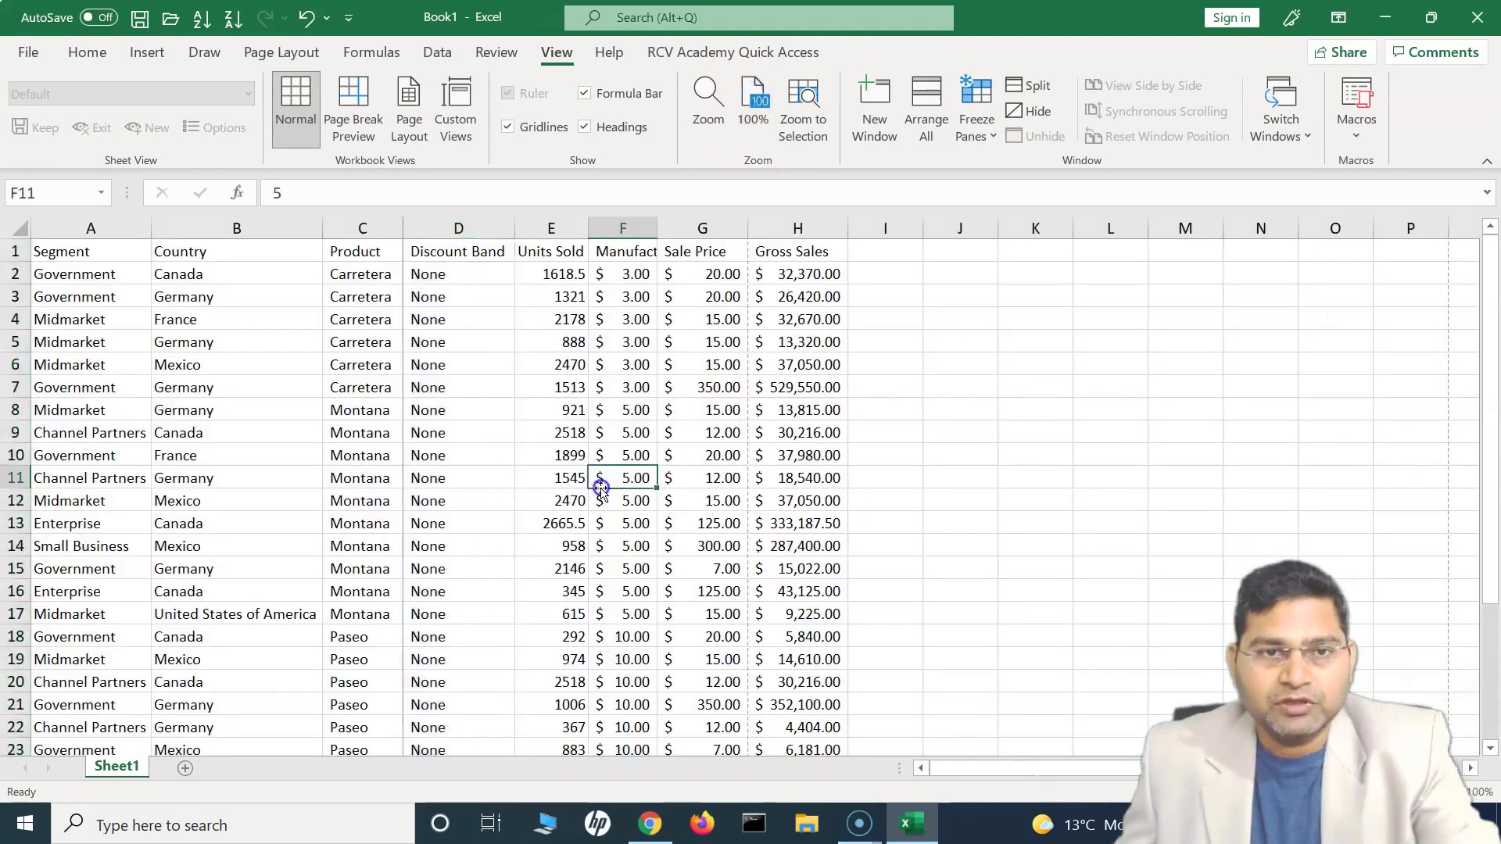
pyautogui.click(976, 122)
pyautogui.click(989, 177)
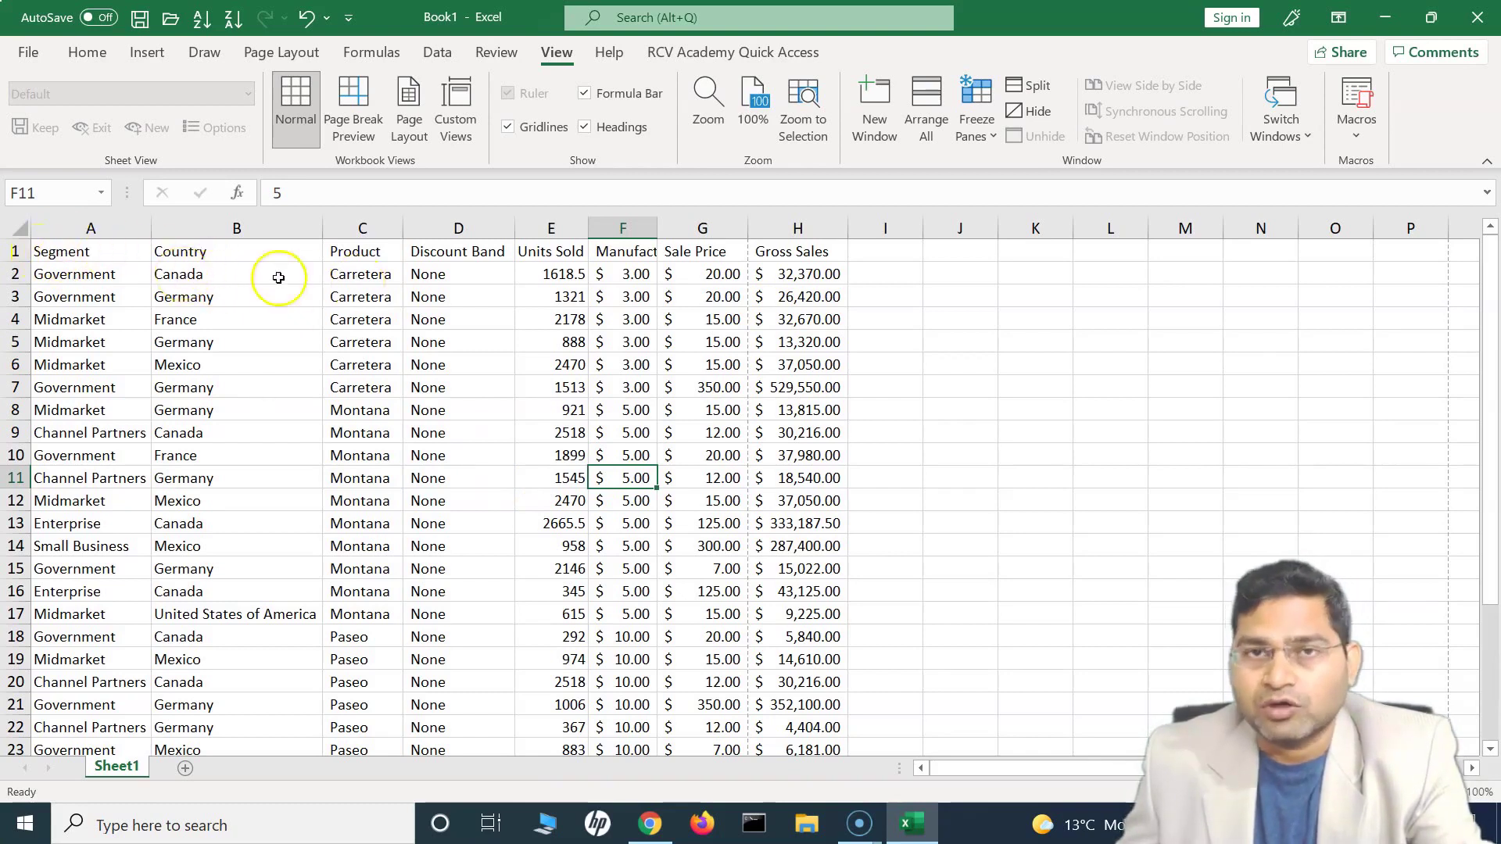
# Step: Select row 1, column A and the header cells A1:H1, then settle on cell B2
pyautogui.click(14, 251)
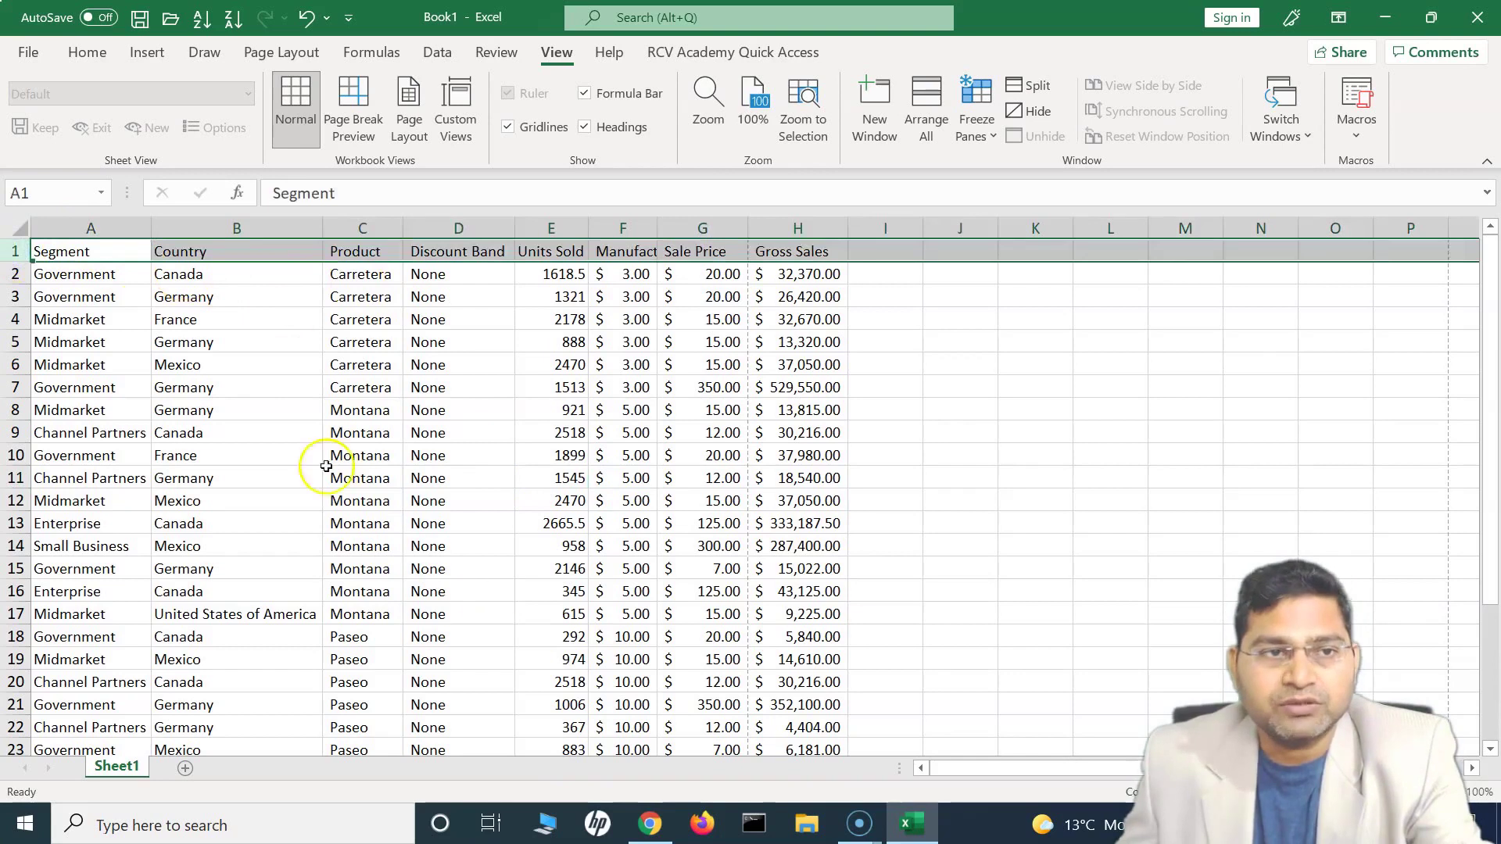
pyautogui.click(100, 222)
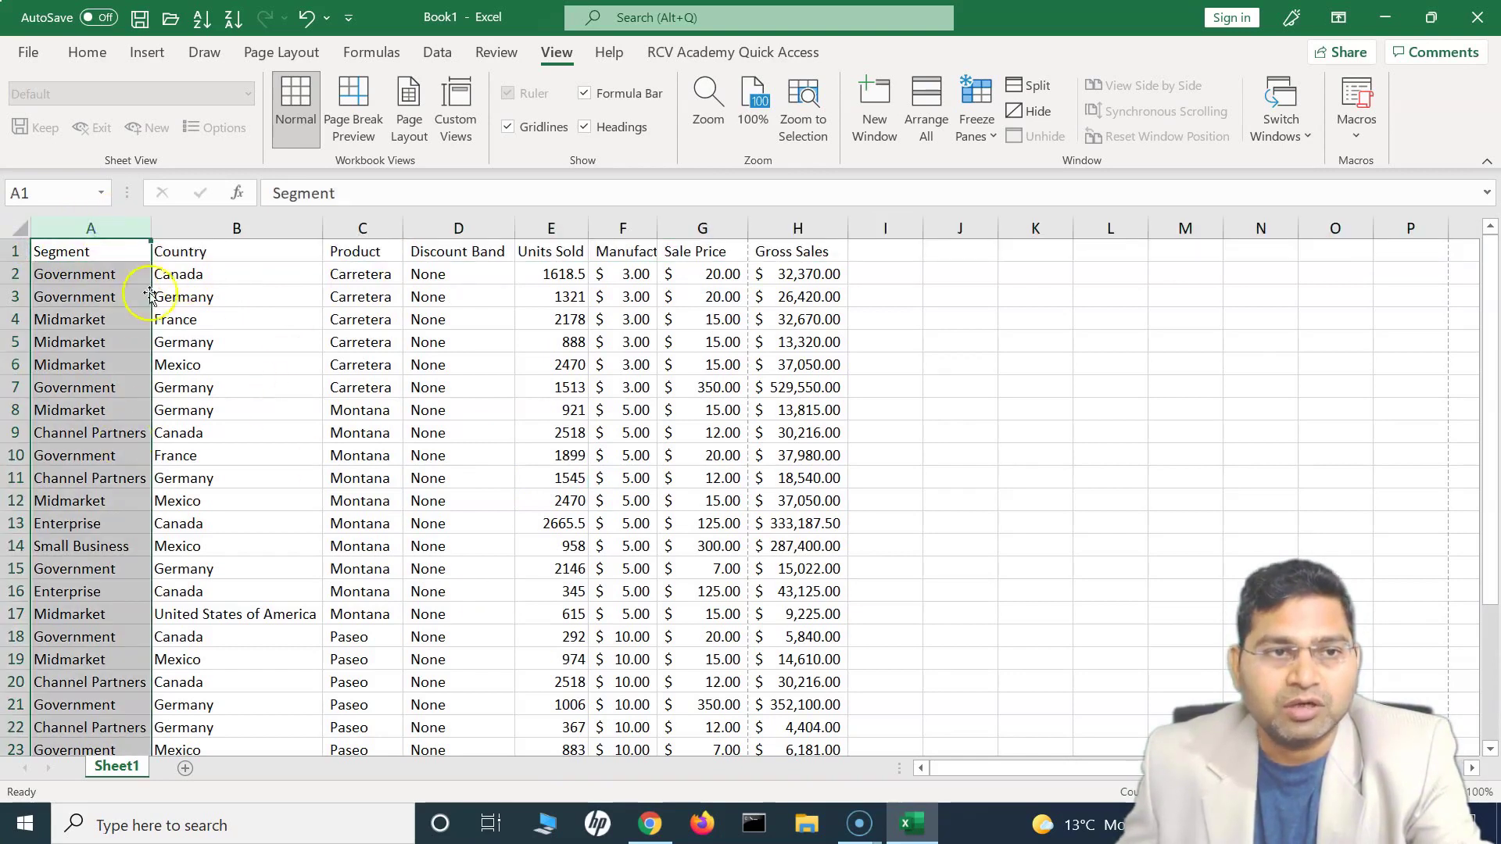
pyautogui.moveTo(104, 251); pyautogui.dragTo(817, 254)
pyautogui.moveTo(100, 255); pyautogui.dragTo(81, 728)
pyautogui.hotkey('ctrl', 'space')
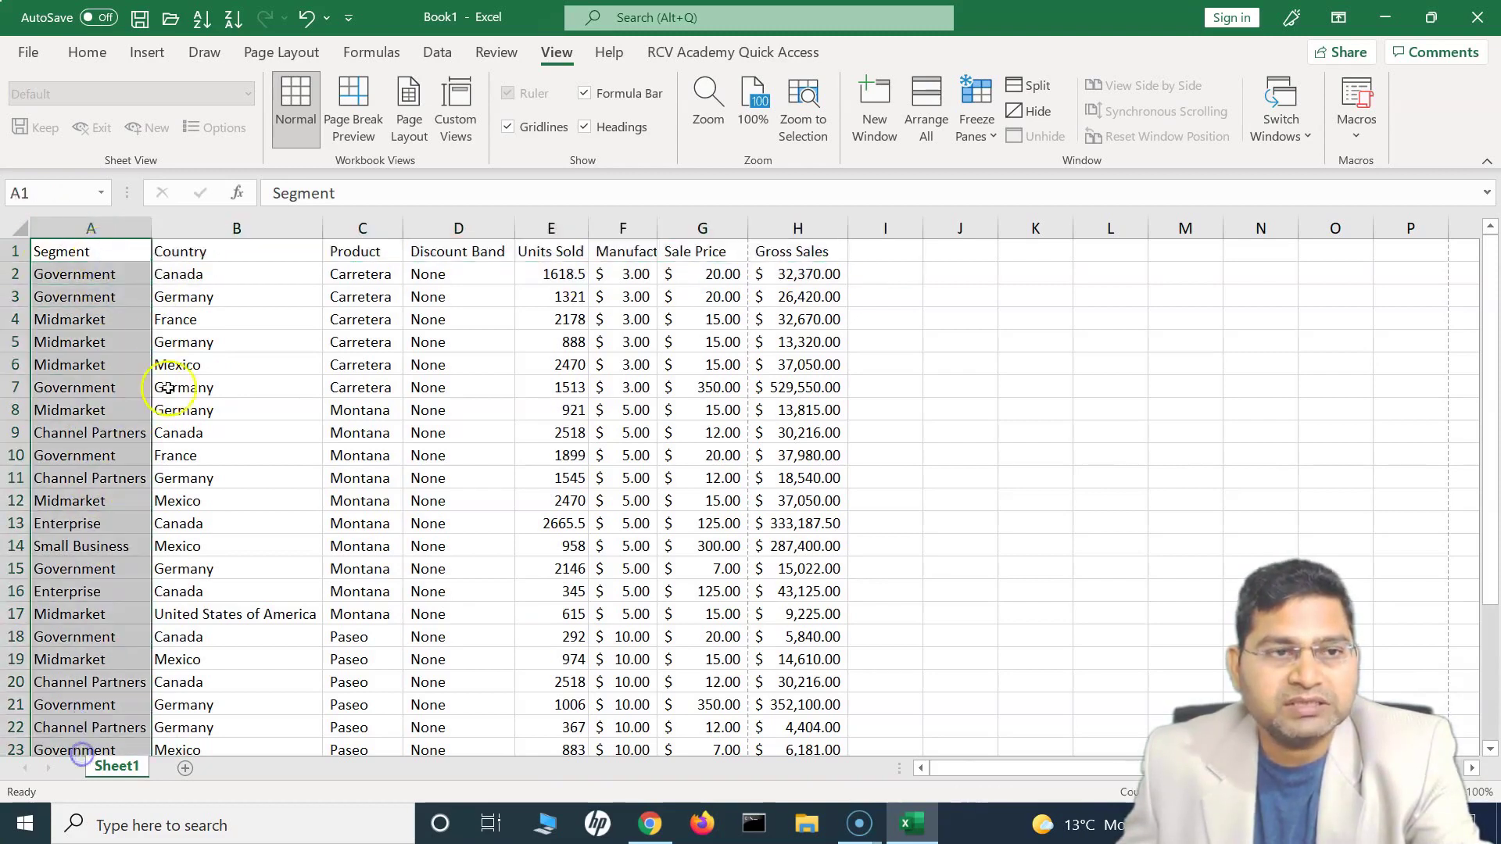
pyautogui.click(165, 271)
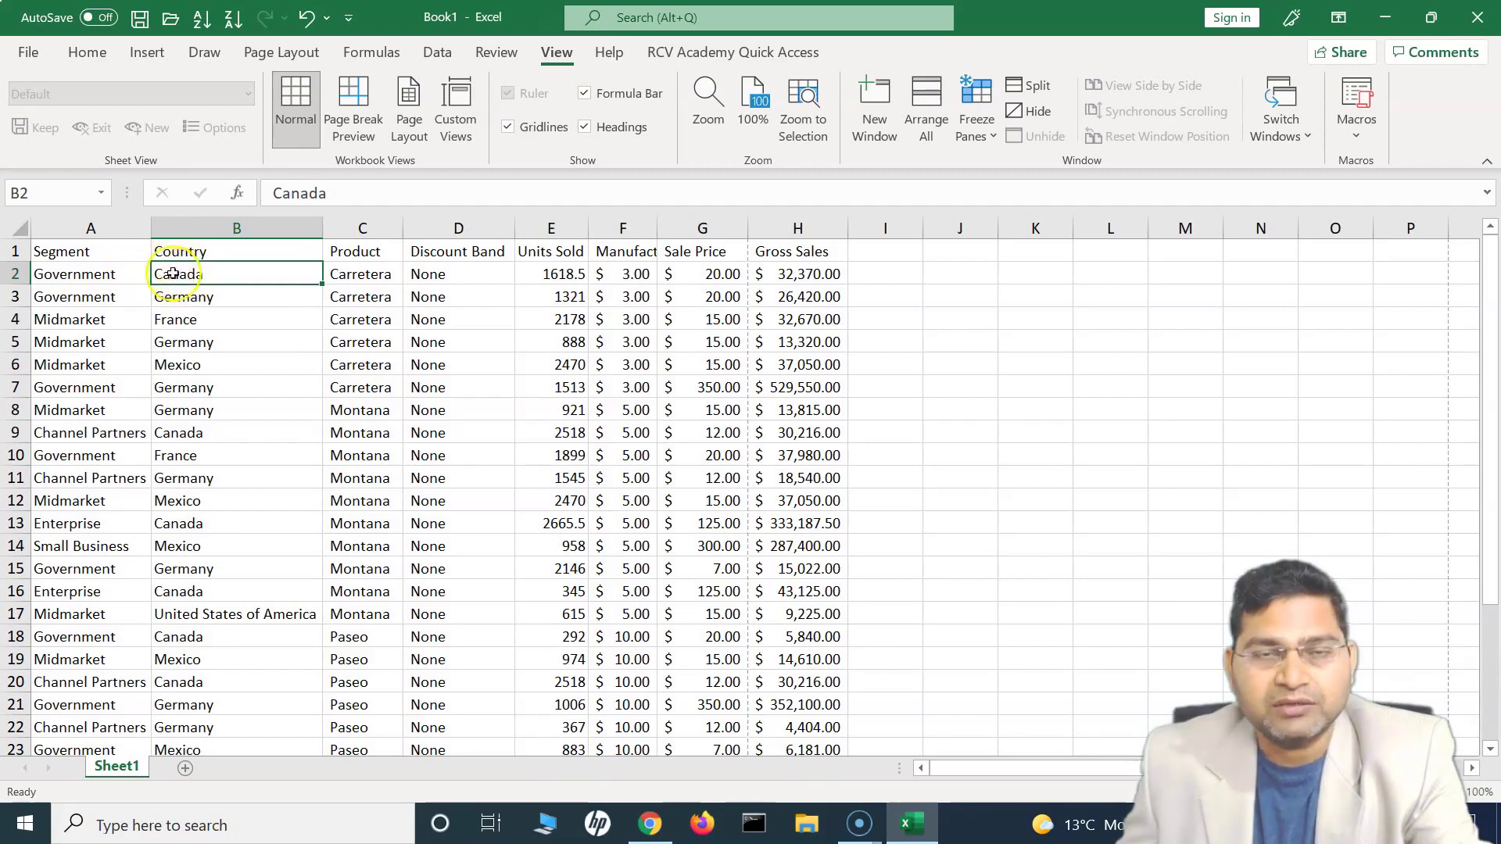
# Step: Freeze panes at B2 and scroll down and sideways to test the frozen header and column
pyautogui.click(979, 133)
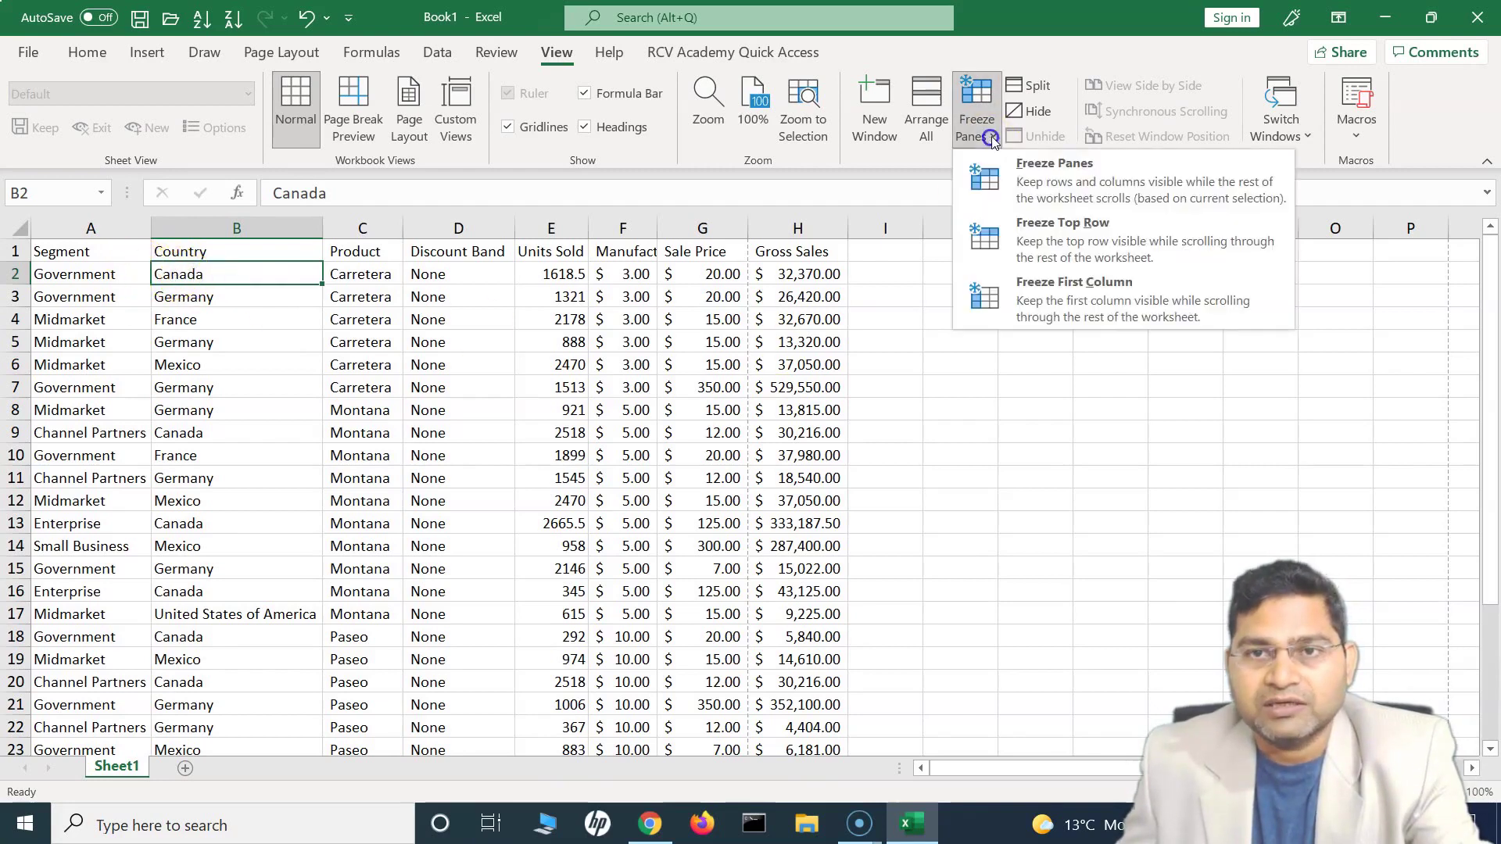
pyautogui.click(1036, 167)
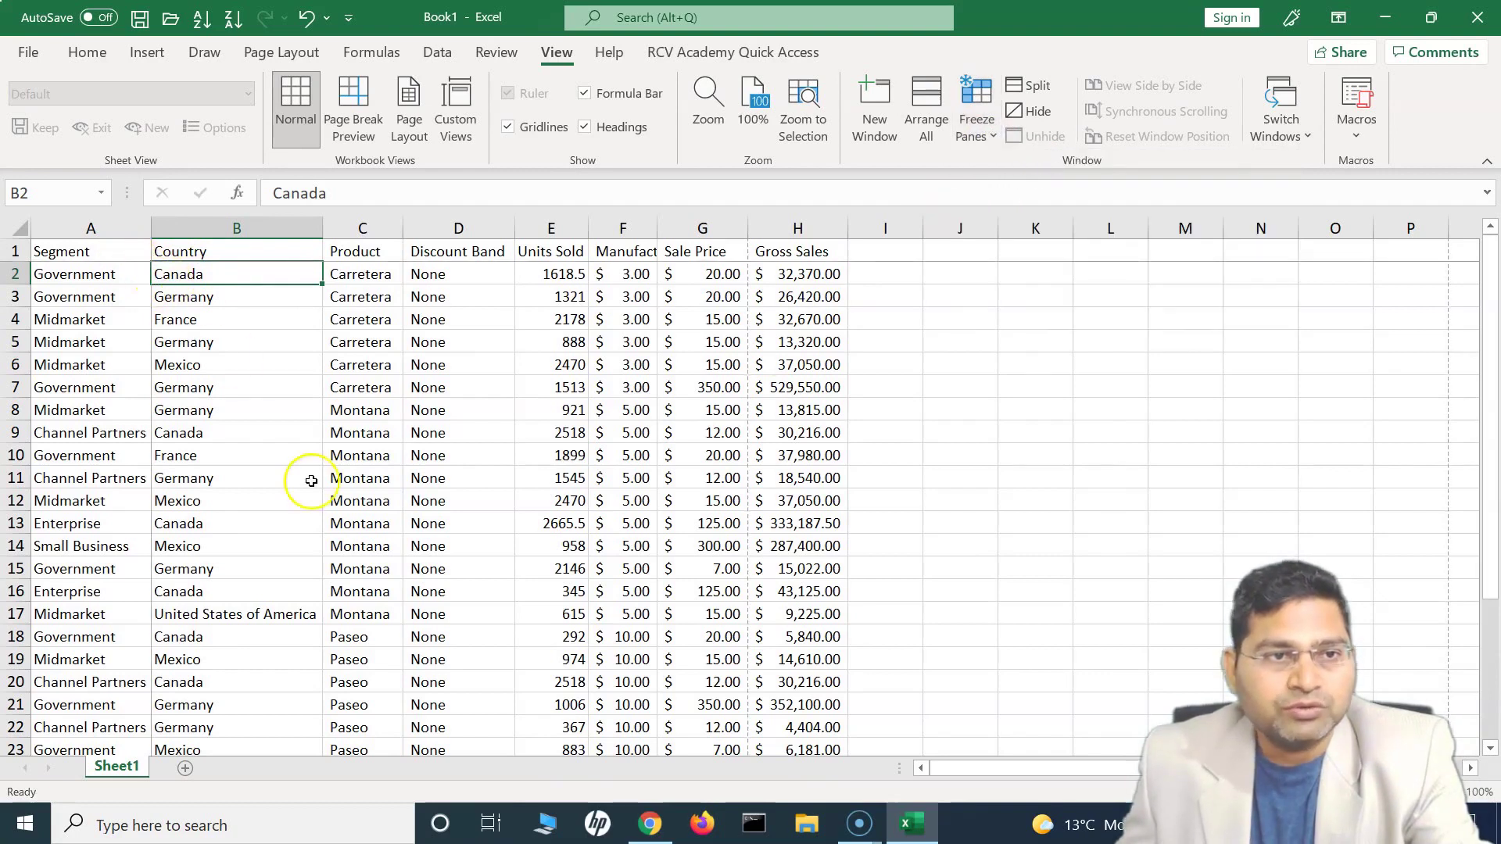
pyautogui.moveTo(1485, 391); pyautogui.dragTo(1495, 334)
pyautogui.moveTo(950, 776); pyautogui.dragTo(1030, 778)
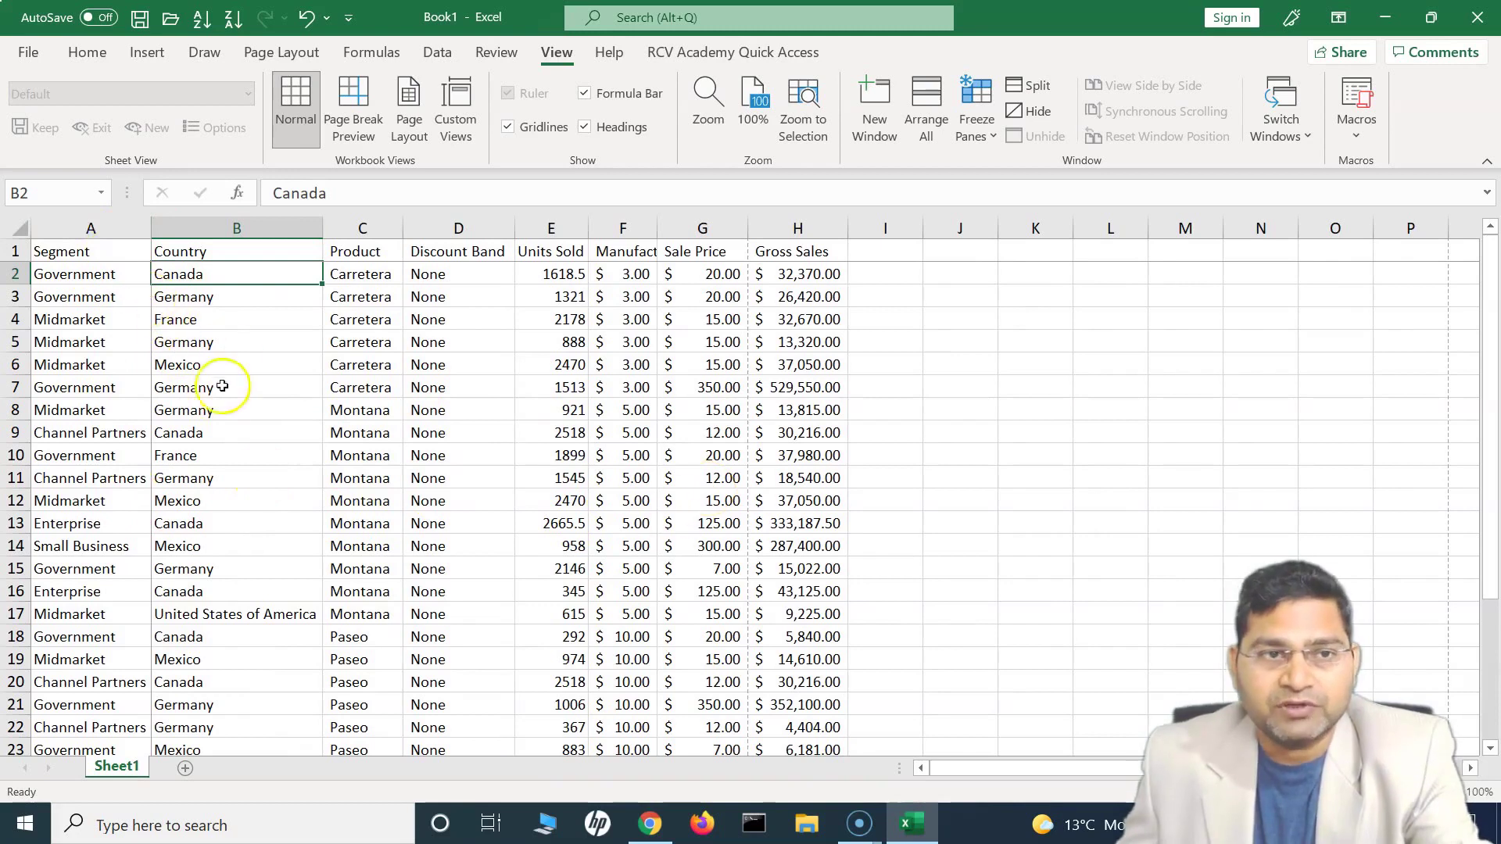
# Step: Select B3, row 1, column A and A1 to show the frozen areas, then reselect B2
pyautogui.click(208, 297)
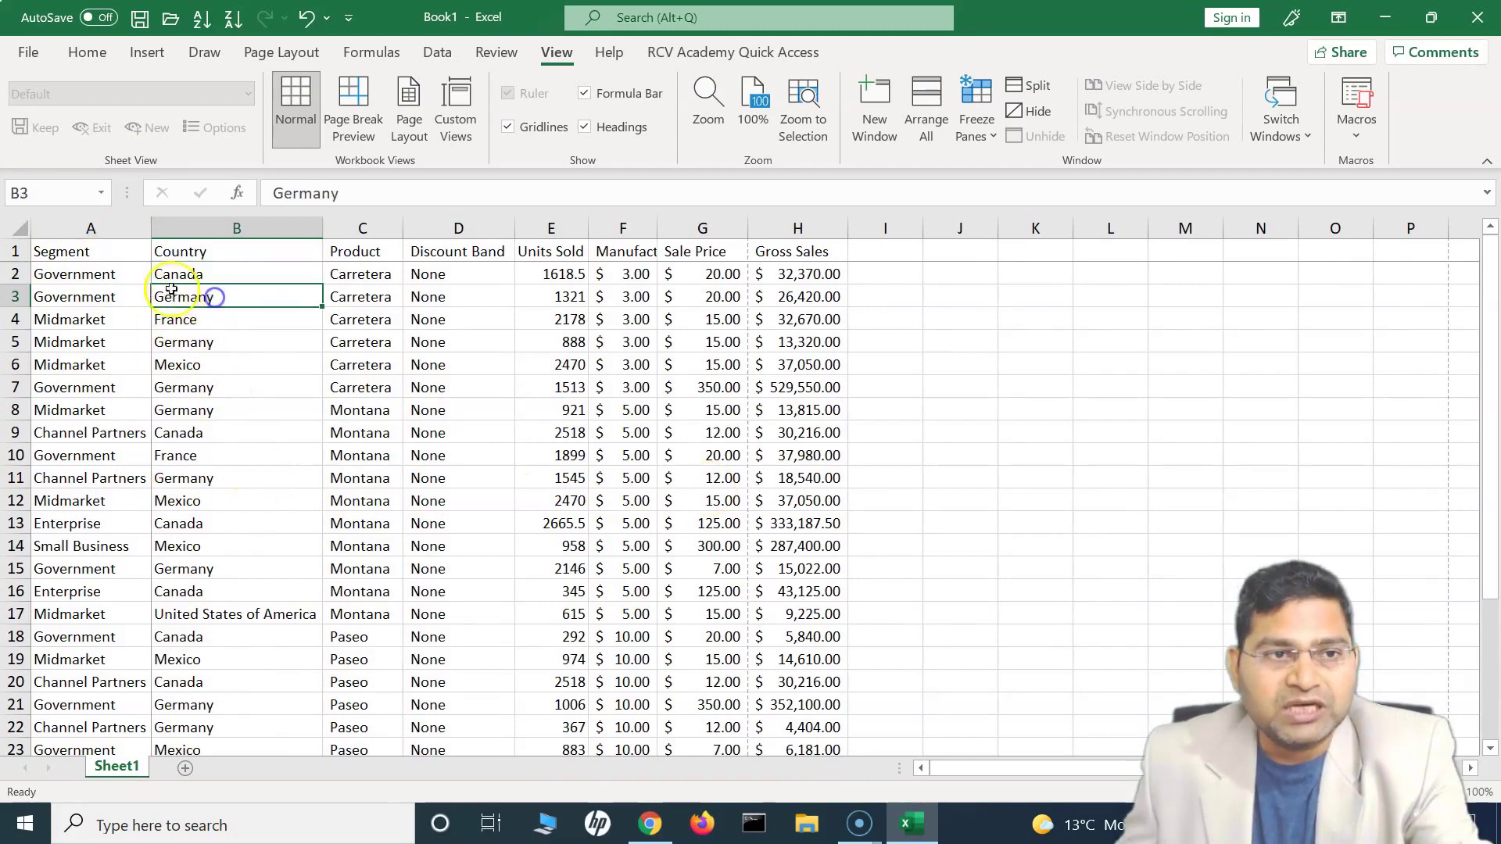
pyautogui.click(23, 250)
pyautogui.click(91, 227)
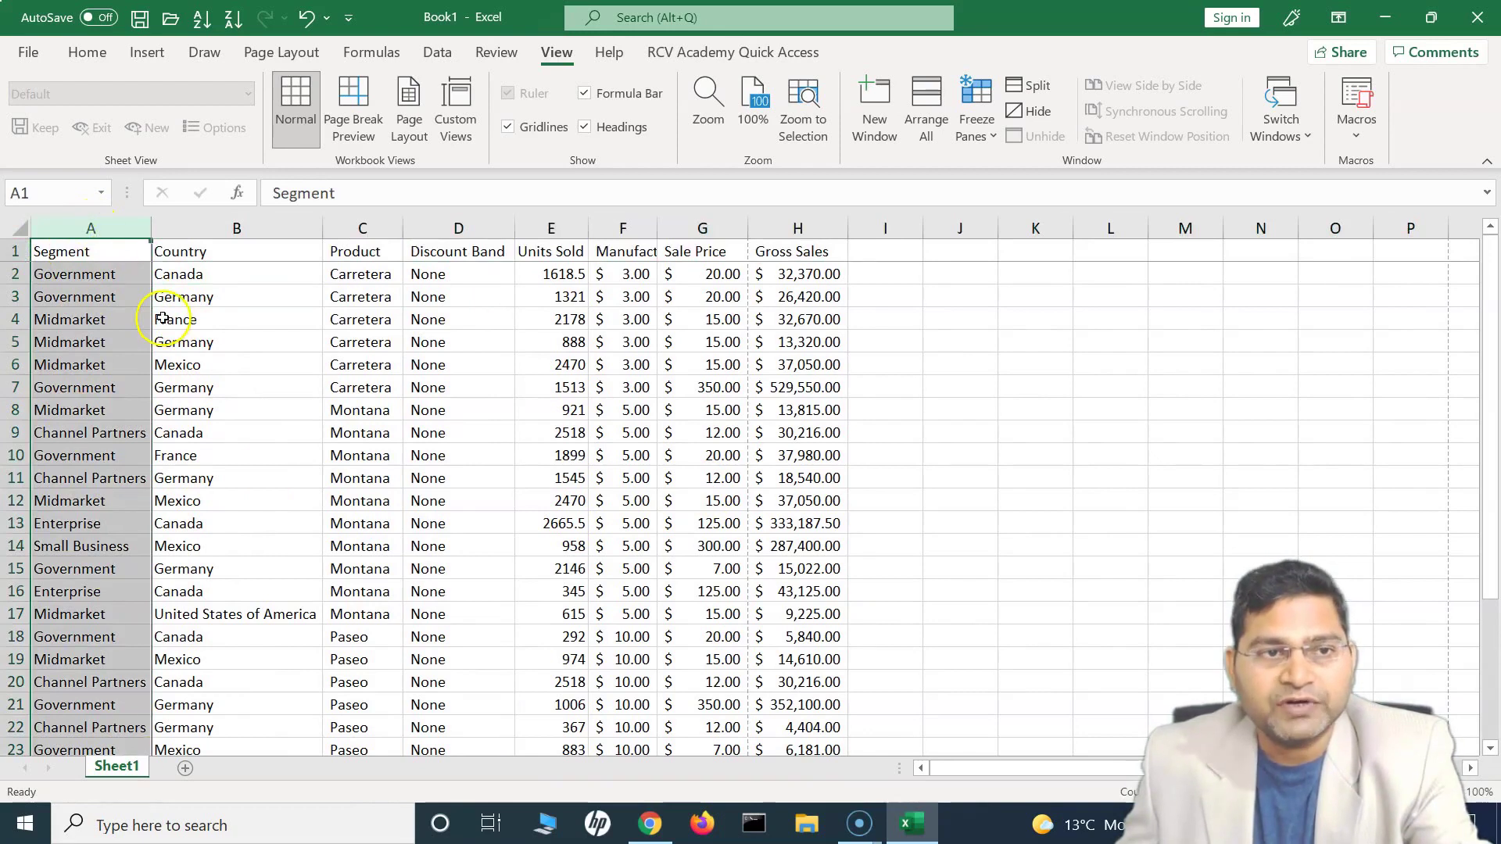
pyautogui.click(130, 248)
pyautogui.click(16, 251)
pyautogui.click(104, 225)
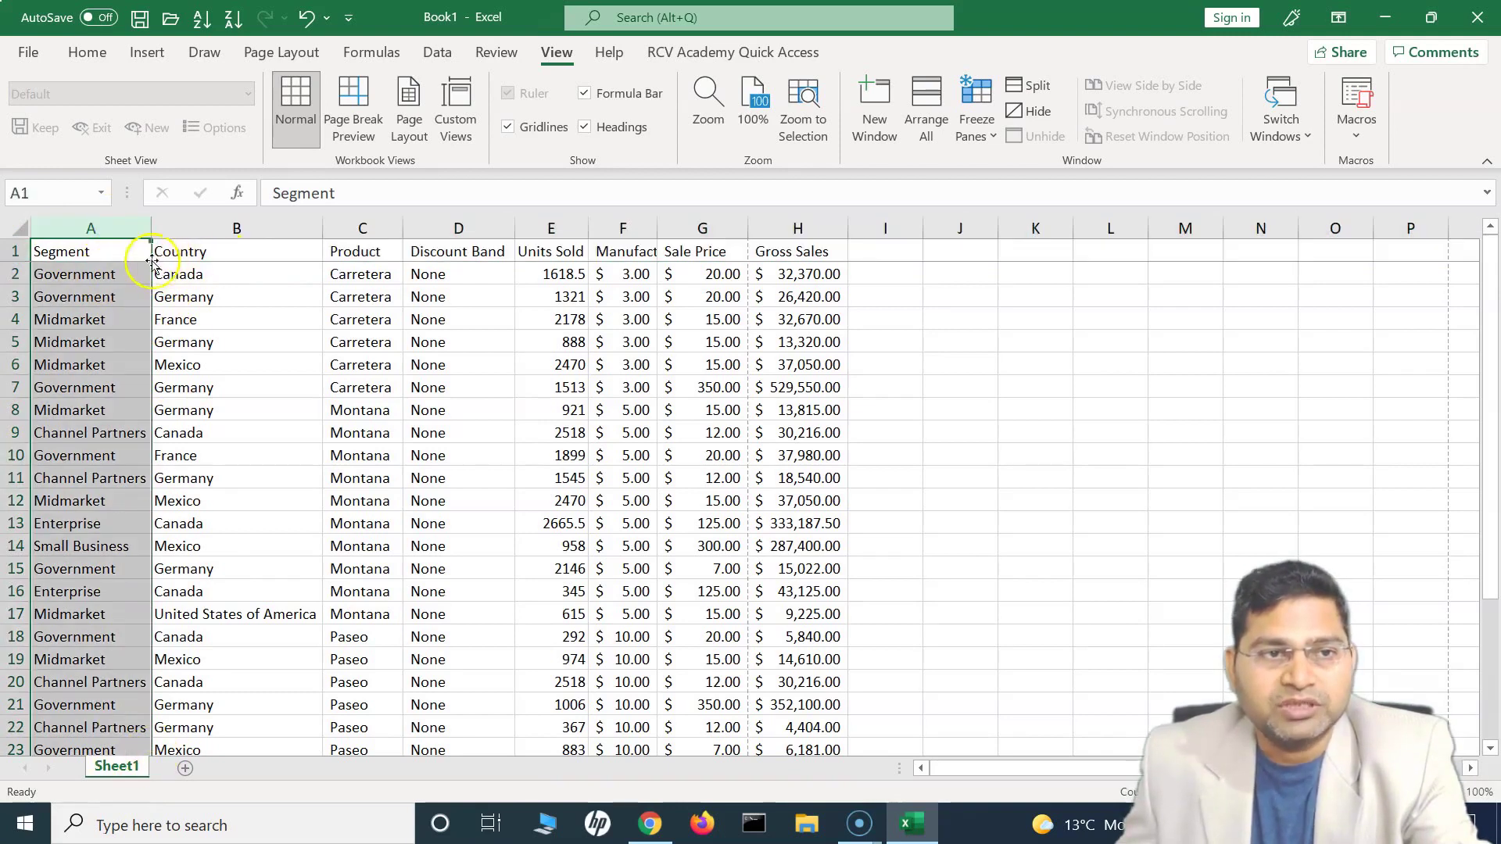
pyautogui.click(191, 274)
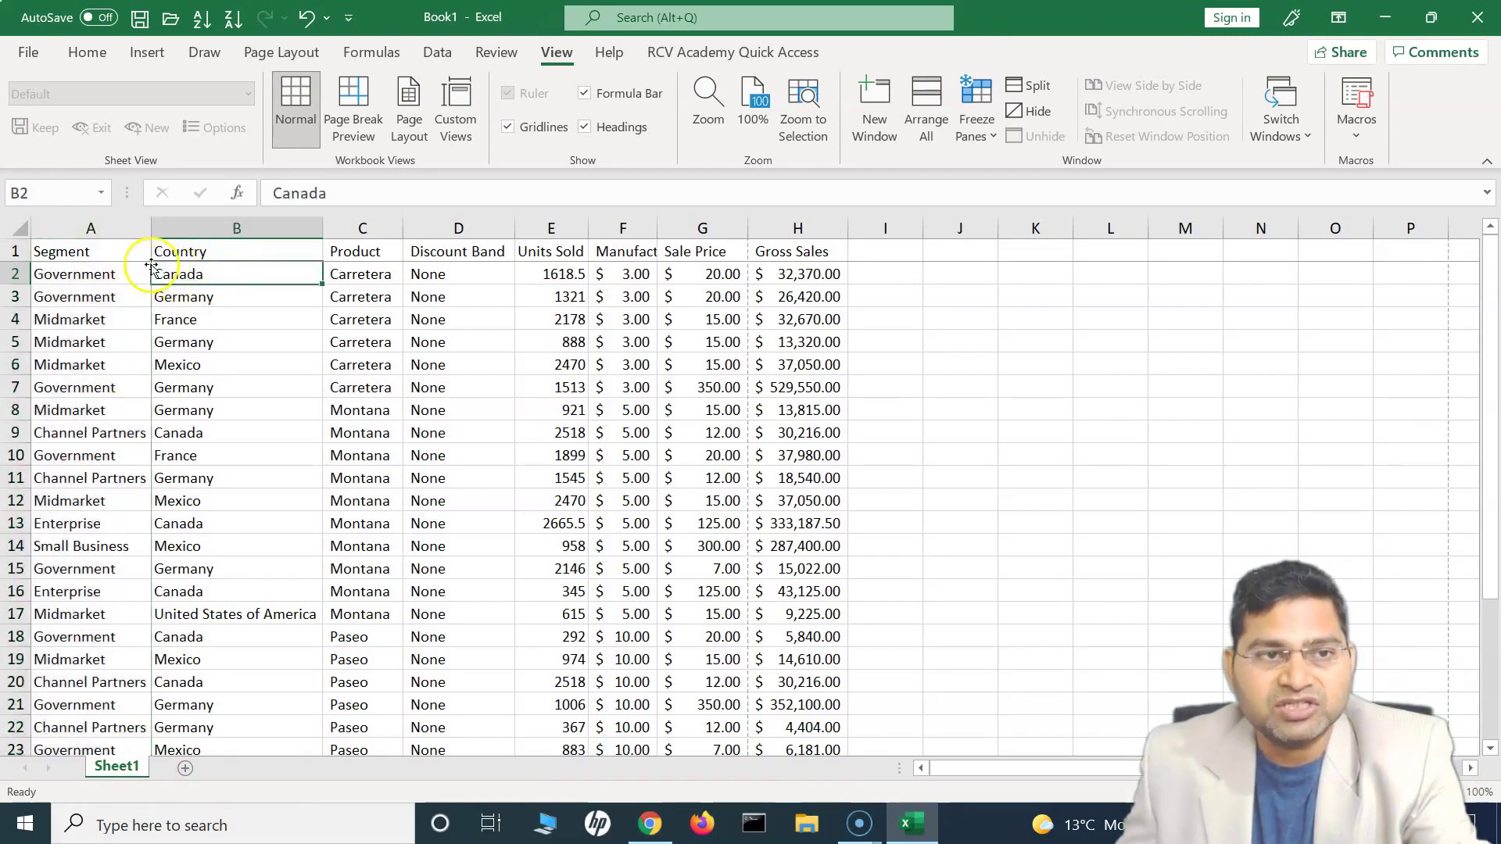
# Step: Select rows 1–2 and columns A–B, then choose C3 as the new freeze point
pyautogui.click(45, 274)
pyautogui.moveTo(16, 251); pyautogui.dragTo(30, 283)
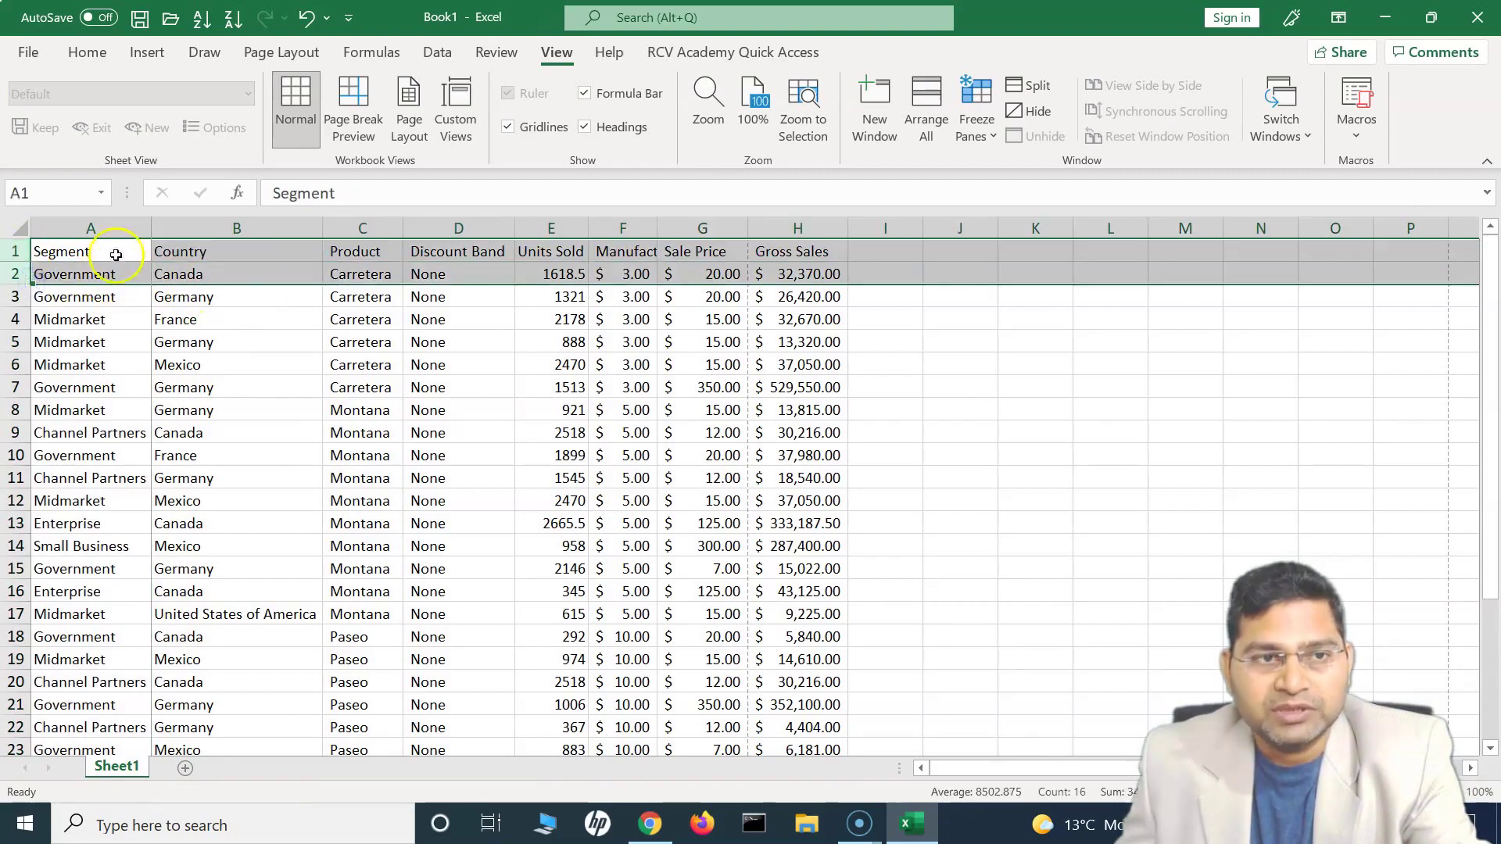
pyautogui.moveTo(134, 228); pyautogui.dragTo(234, 228)
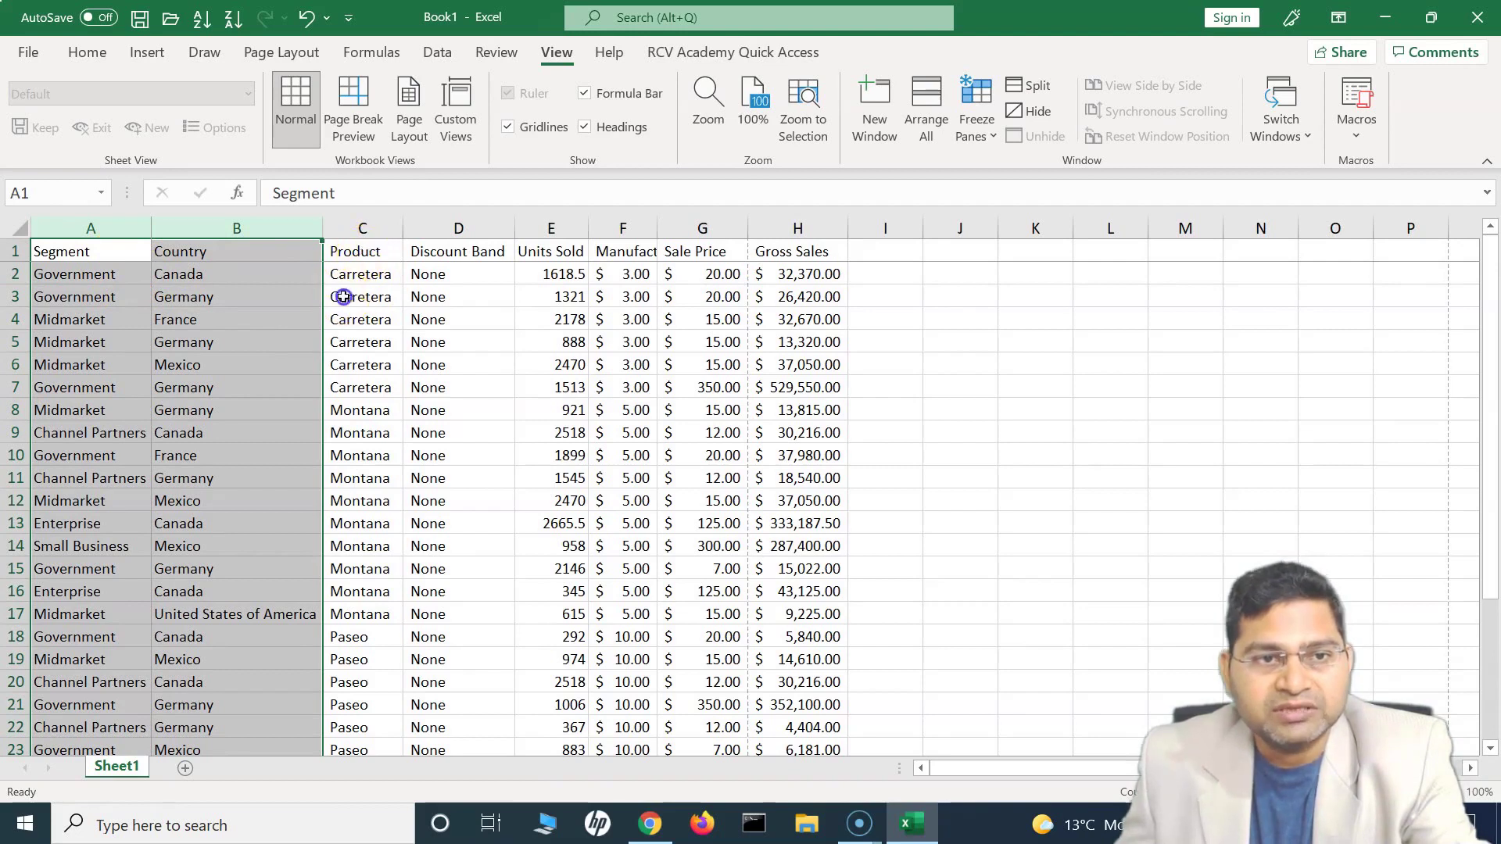
pyautogui.click(344, 297)
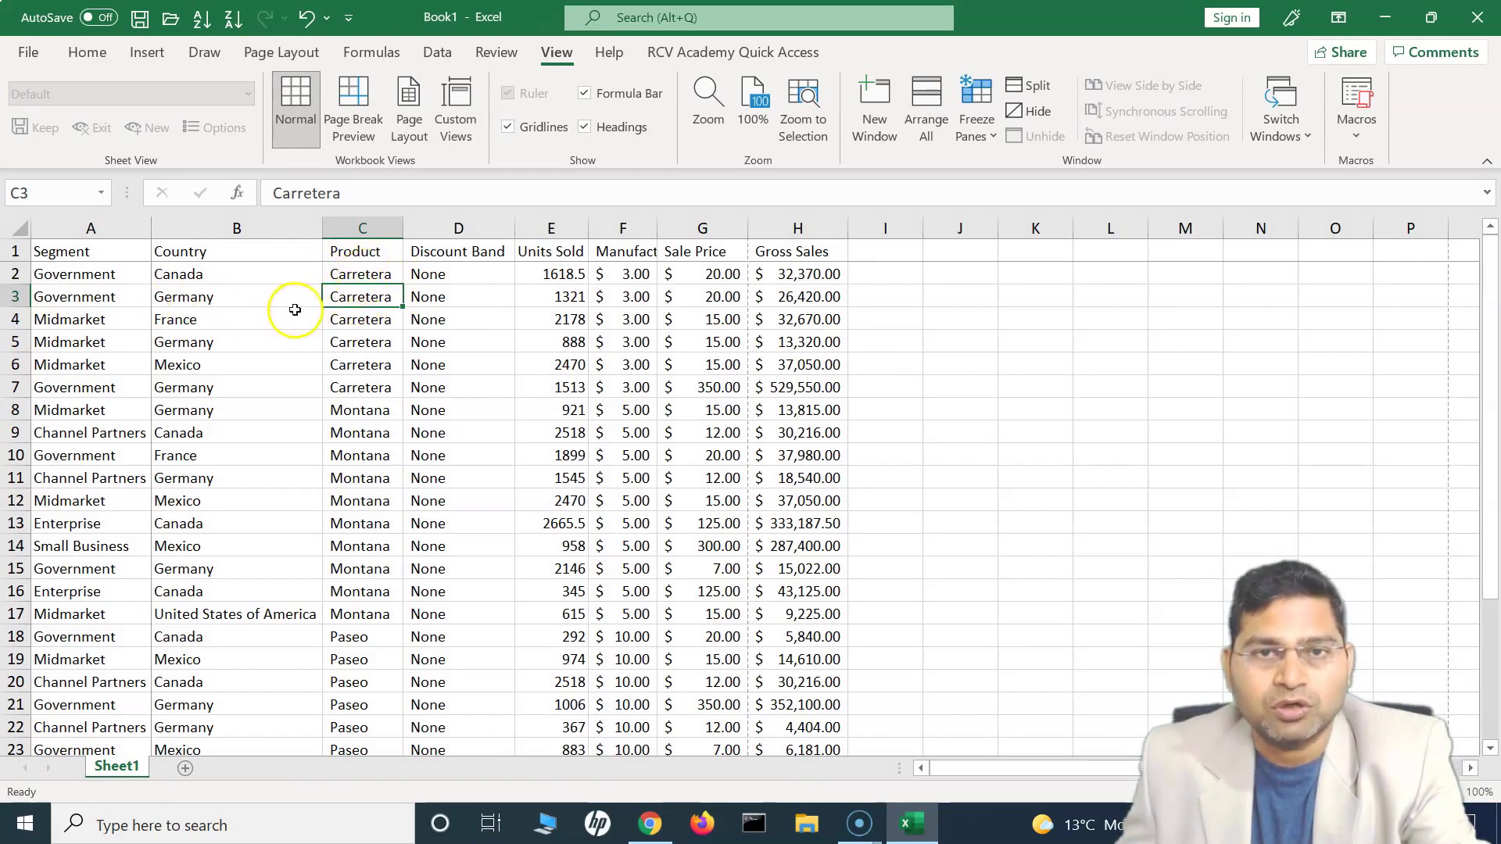
# Step: Unfreeze the header row and column, then freeze panes at cell C3
pyautogui.click(976, 117)
pyautogui.click(970, 189)
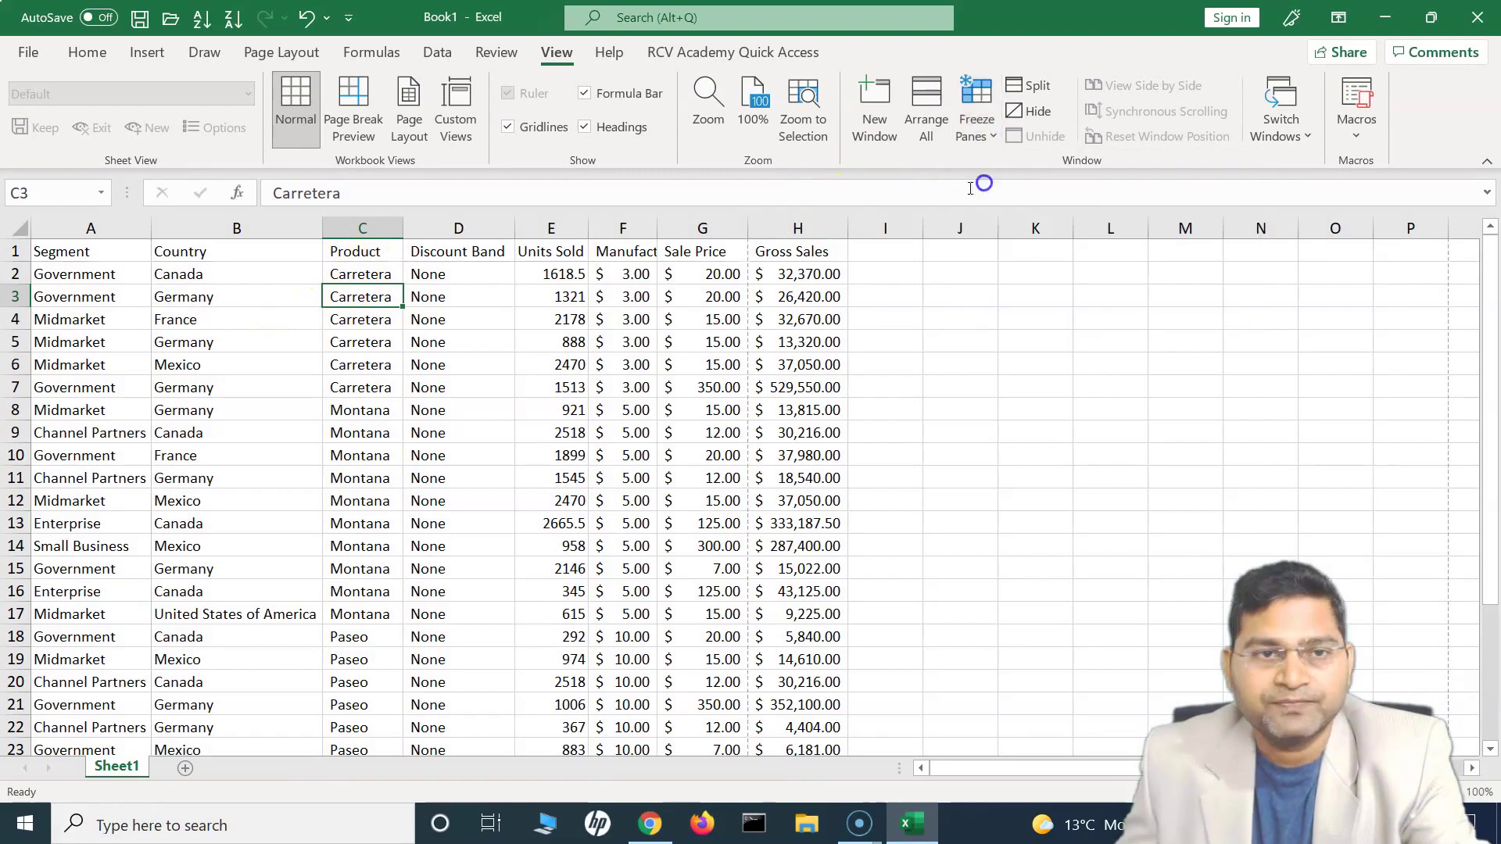
pyautogui.click(362, 319)
pyautogui.click(368, 297)
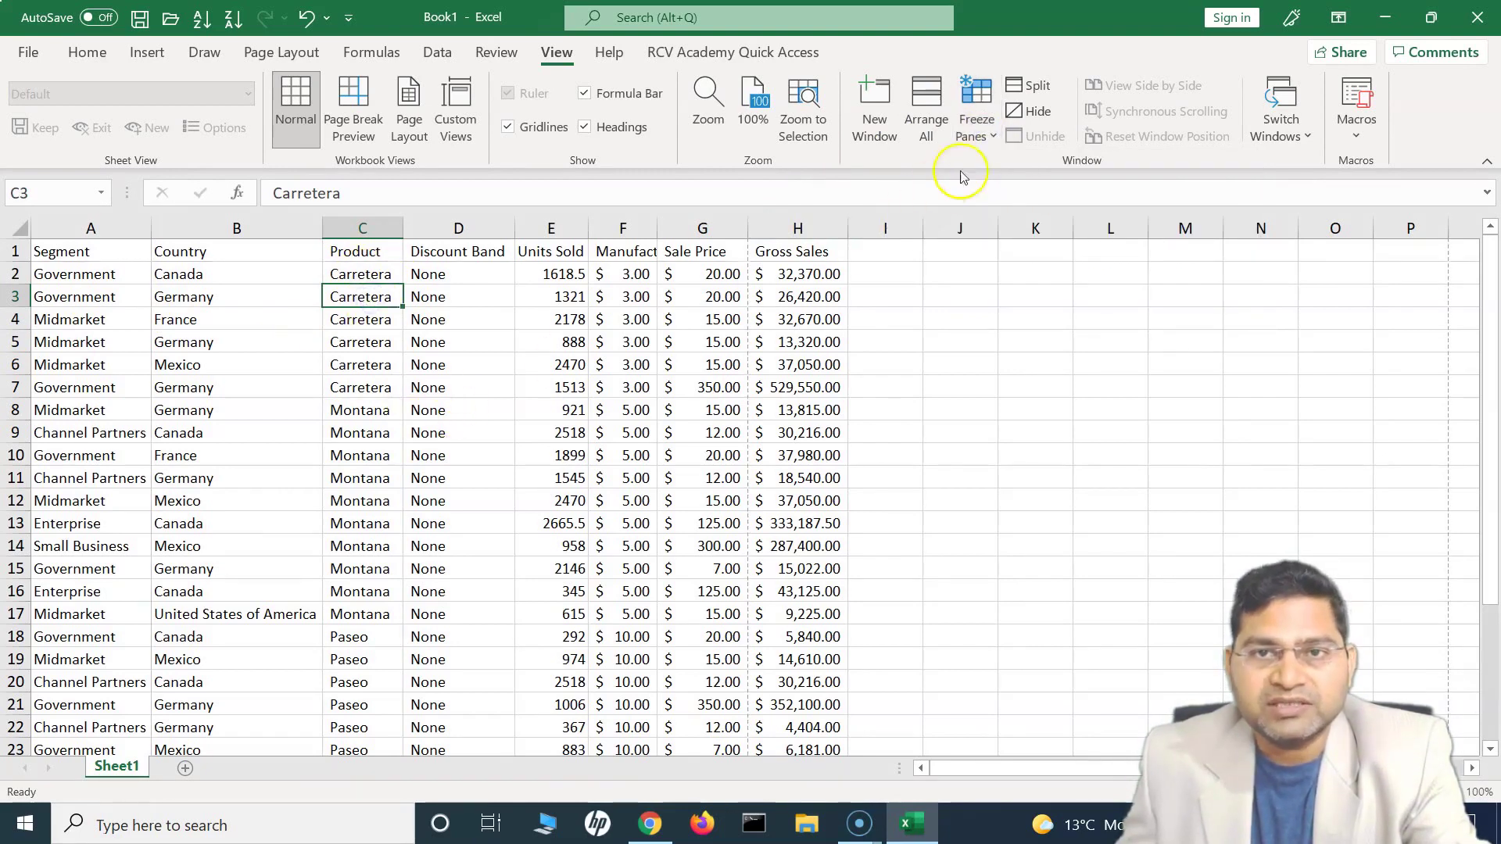
pyautogui.click(993, 138)
pyautogui.click(995, 176)
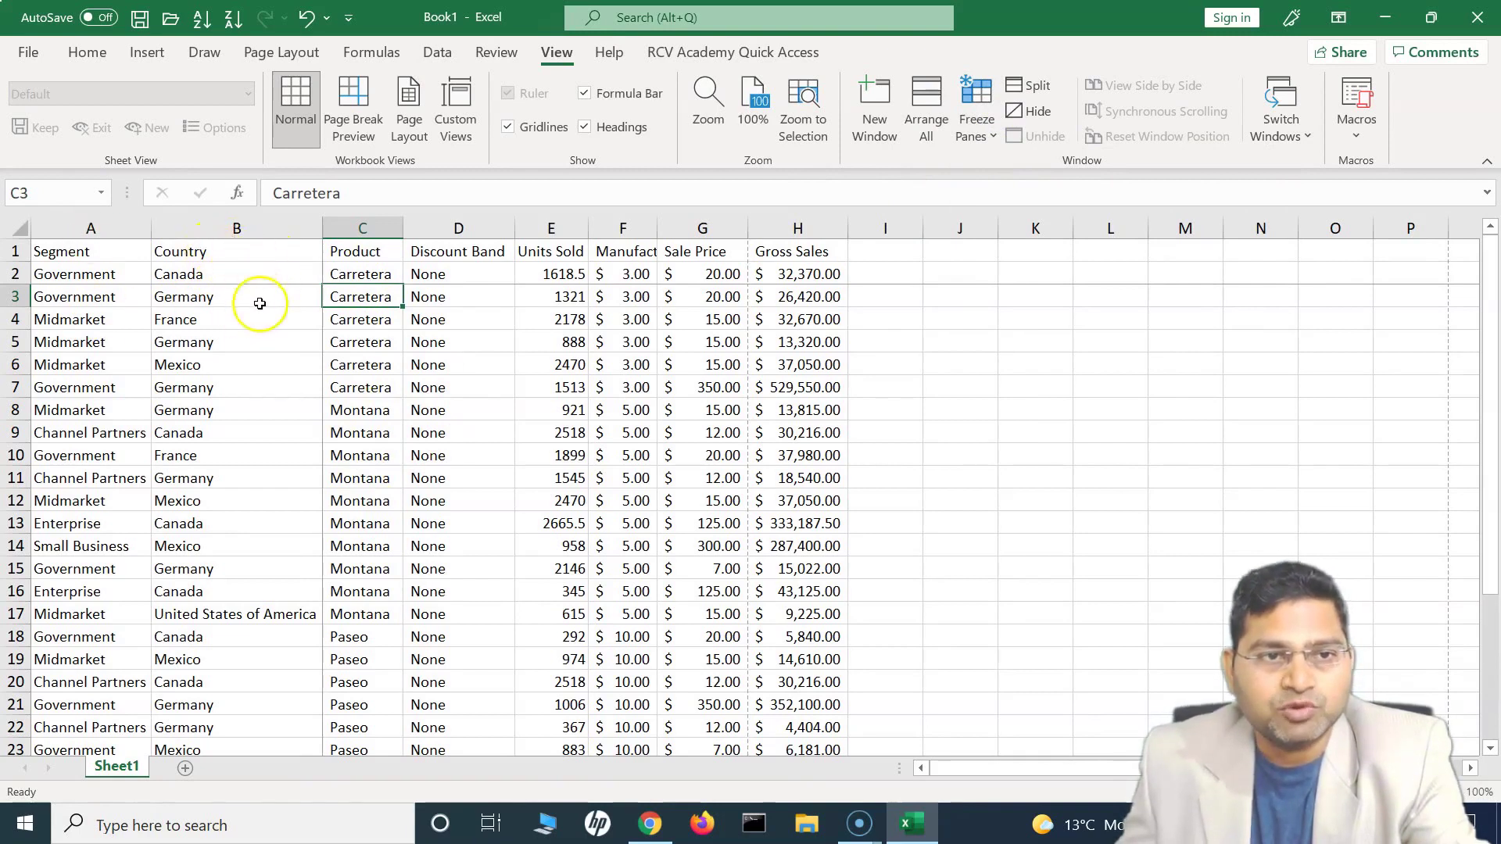
pyautogui.moveTo(240, 227); pyautogui.dragTo(81, 227)
pyautogui.moveTo(359, 409); pyautogui.dragTo(359, 391)
pyautogui.scroll(-4, 507, 622)
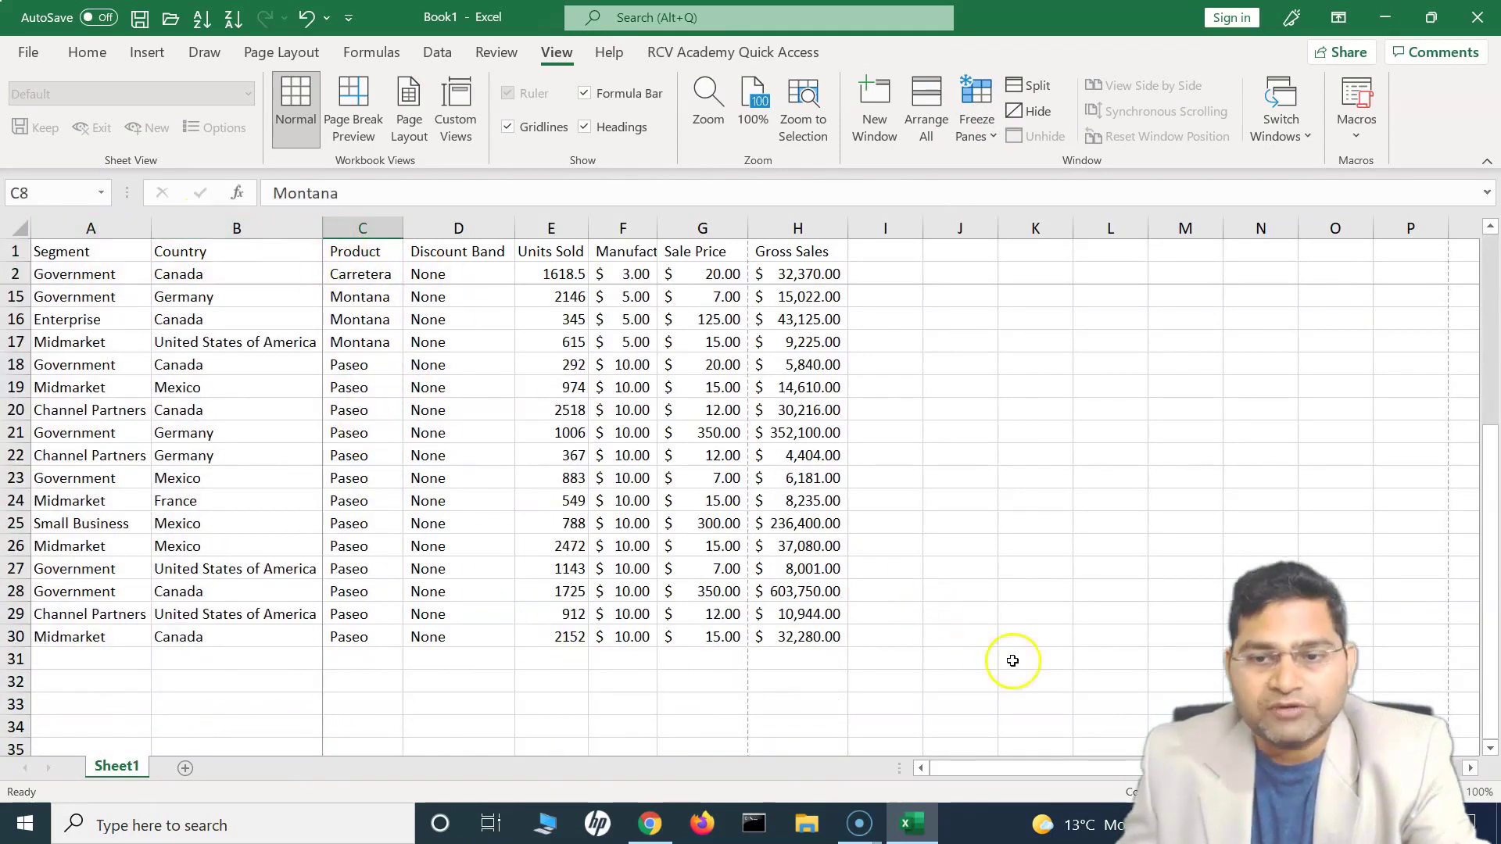
pyautogui.moveTo(1093, 767); pyautogui.dragTo(939, 764)
pyautogui.scroll(4, 660, 603)
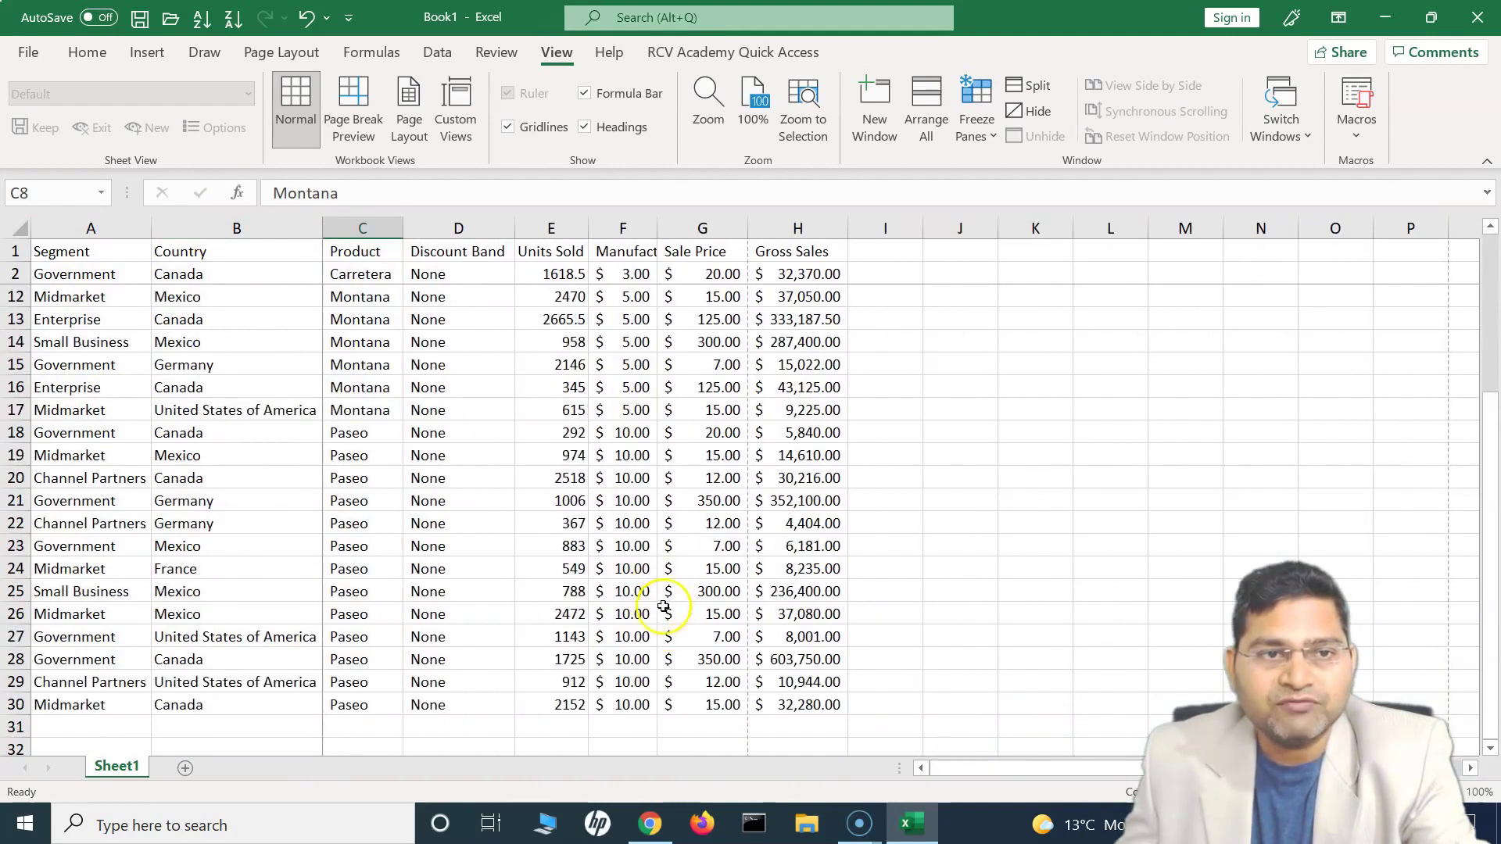
pyautogui.click(375, 298)
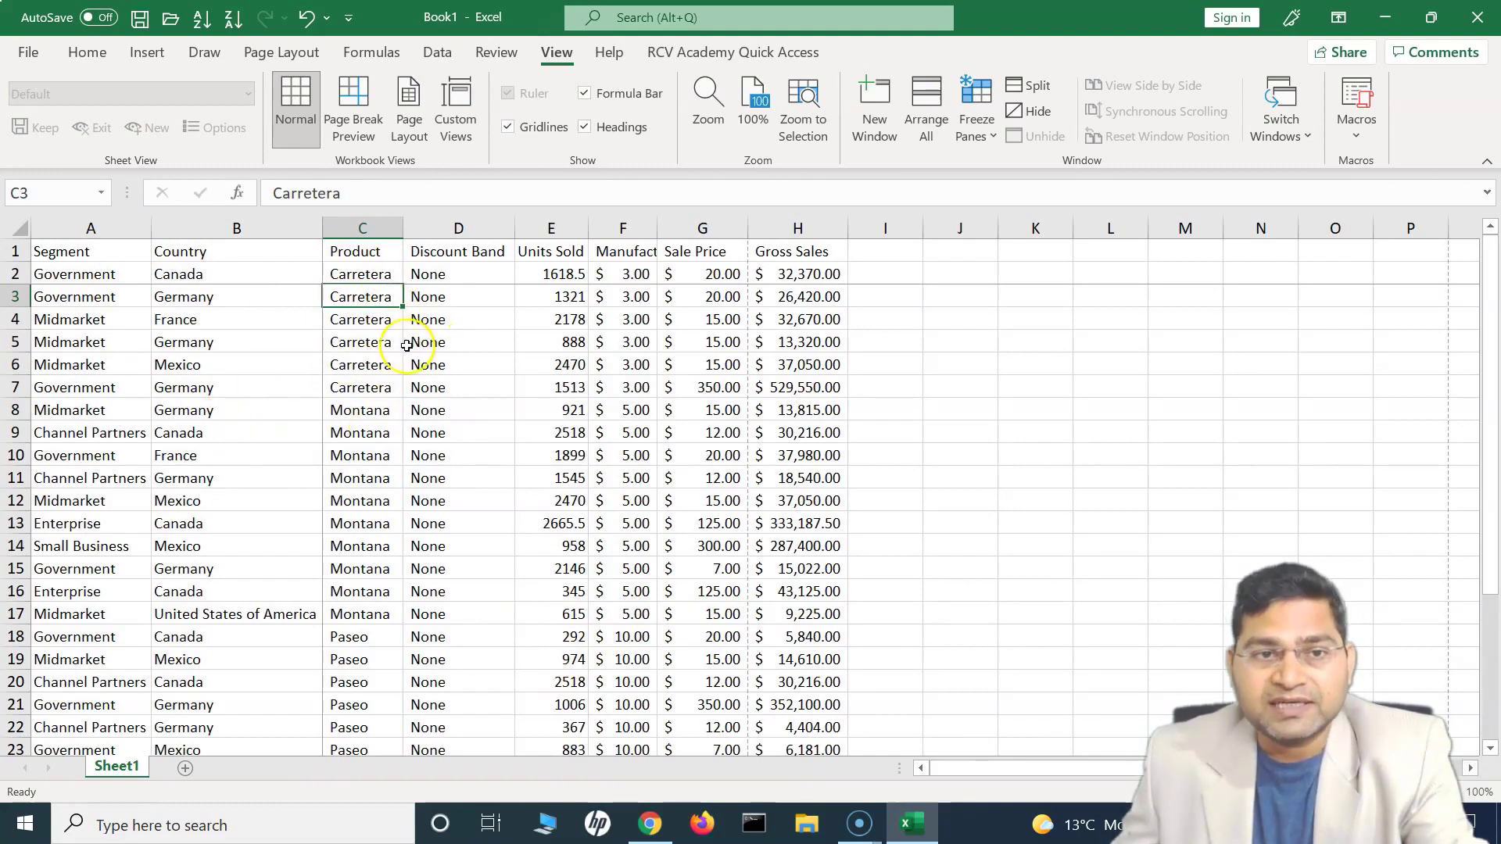
# Step: Refreeze panes at D5, locking rows 1–4 plus Segment, Country and Product, then scroll to test
pyautogui.click(443, 343)
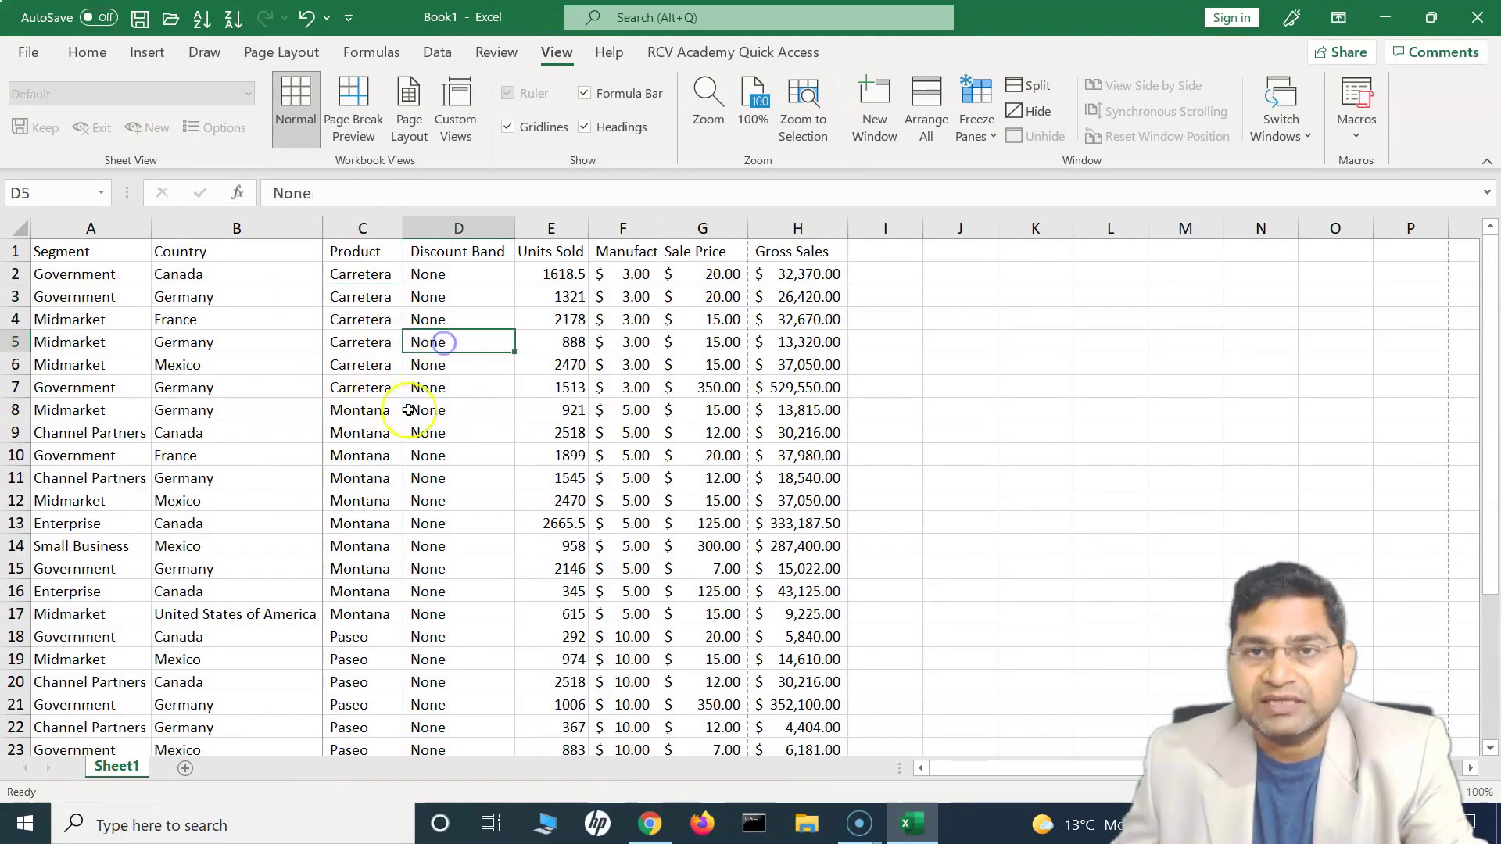
pyautogui.click(975, 105)
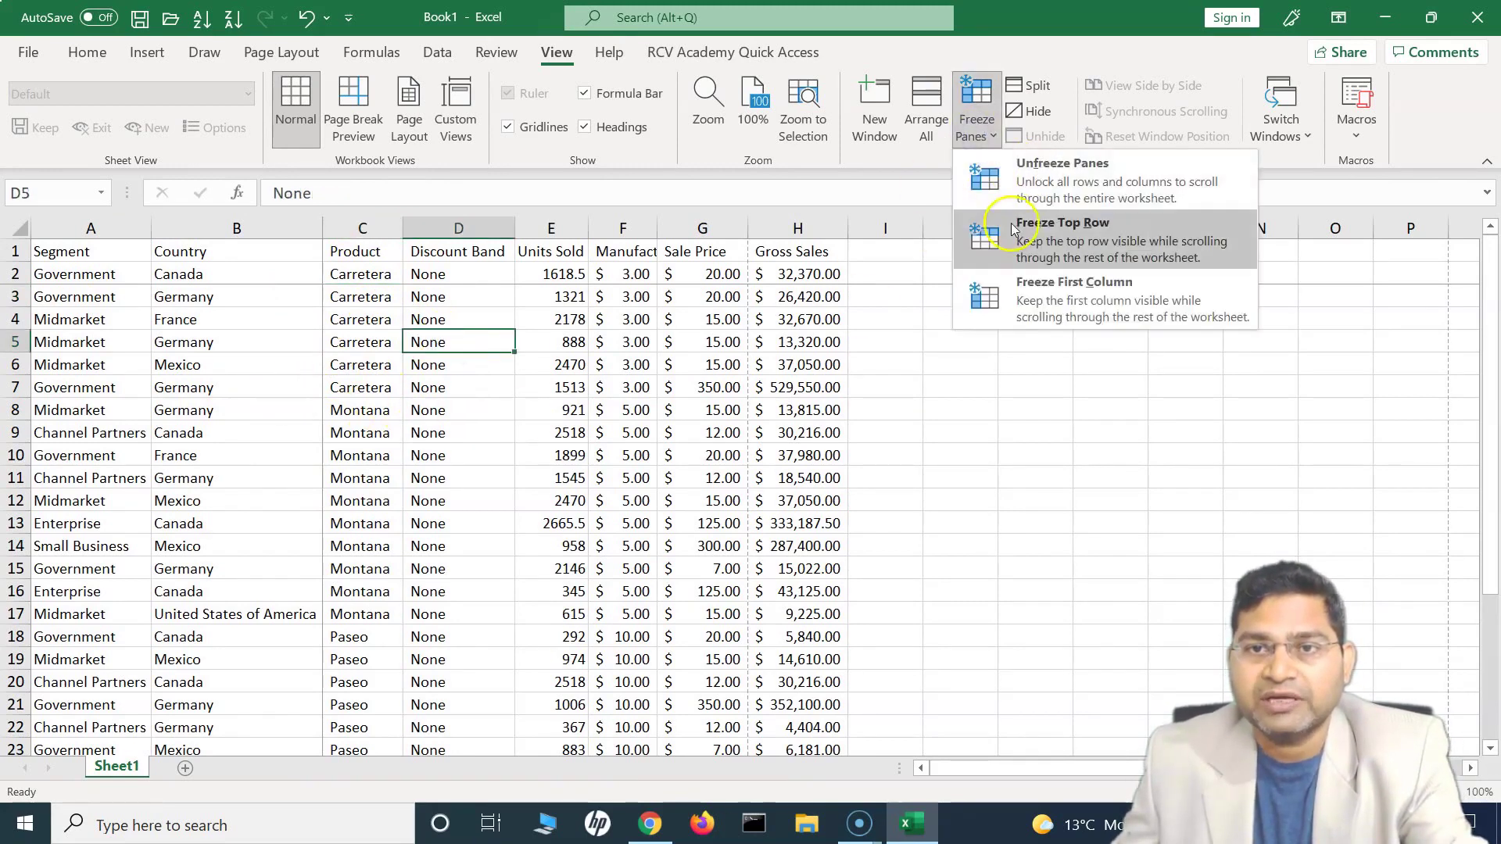
pyautogui.click(1031, 179)
pyautogui.click(983, 135)
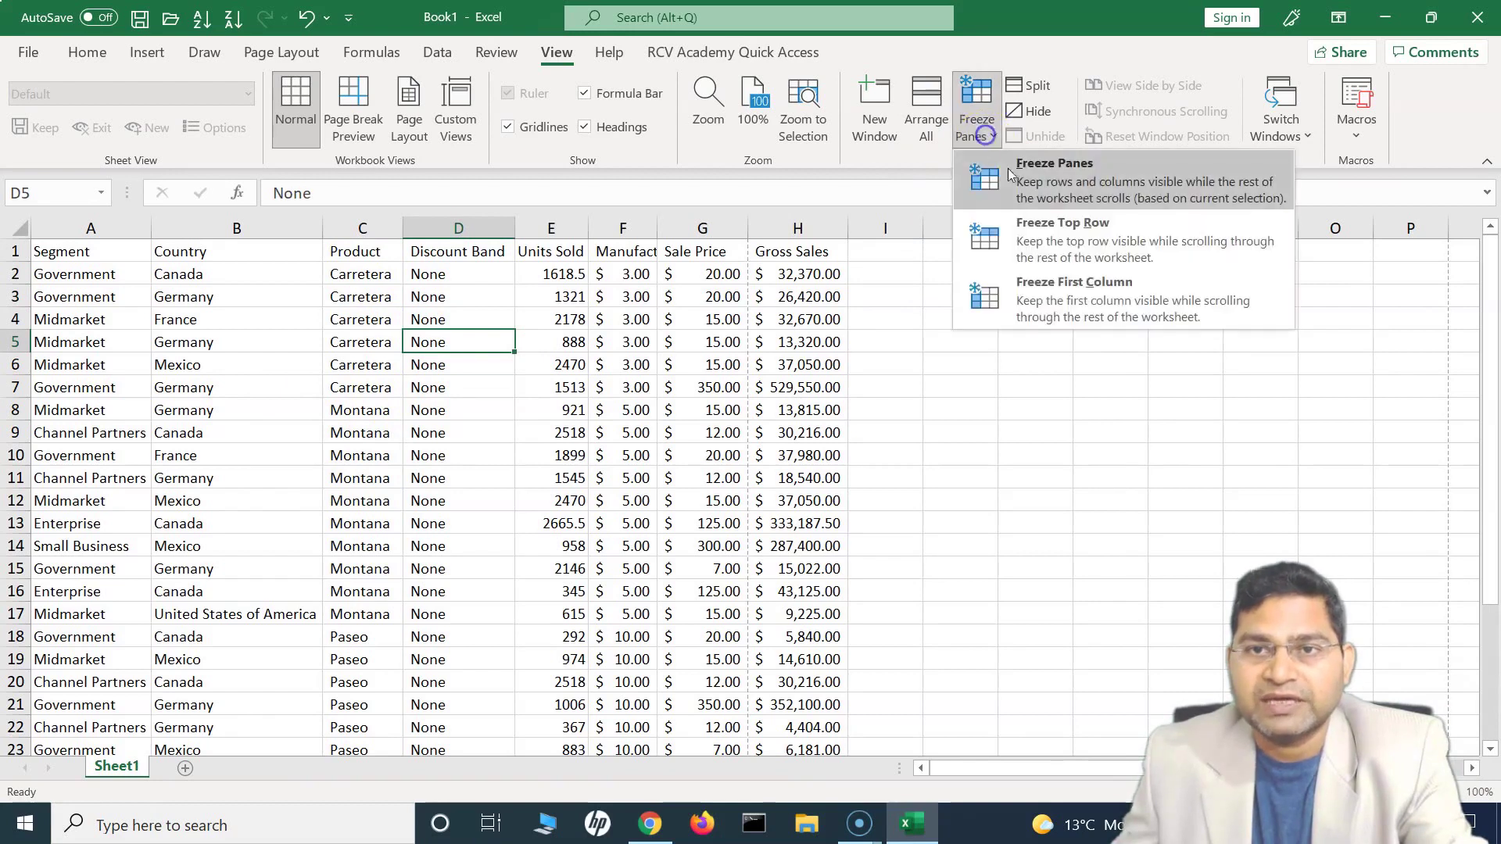
pyautogui.click(1044, 183)
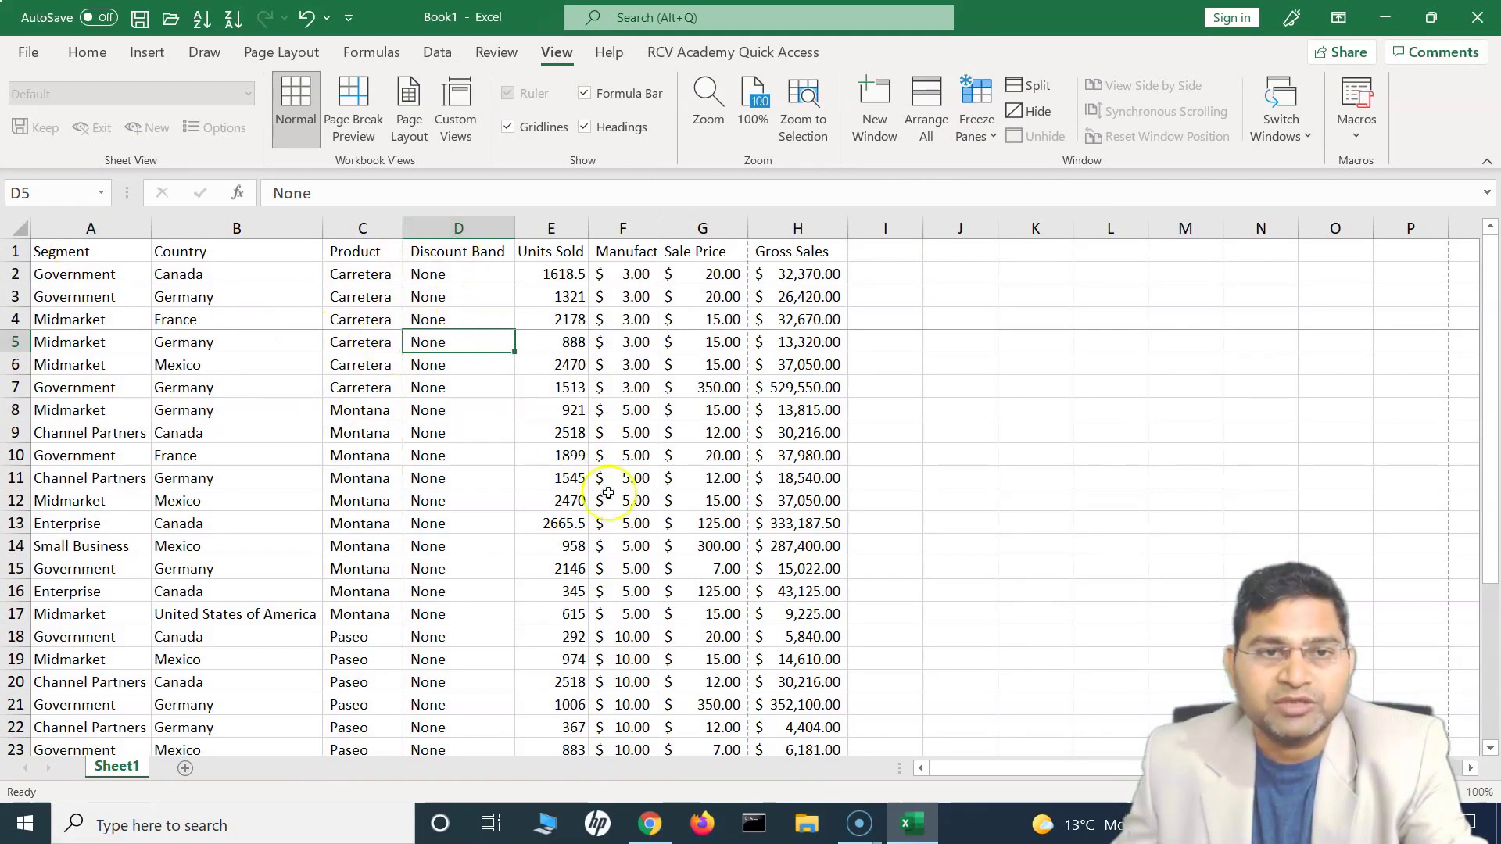
pyautogui.scroll(-4, 655, 606)
pyautogui.scroll(4, 655, 606)
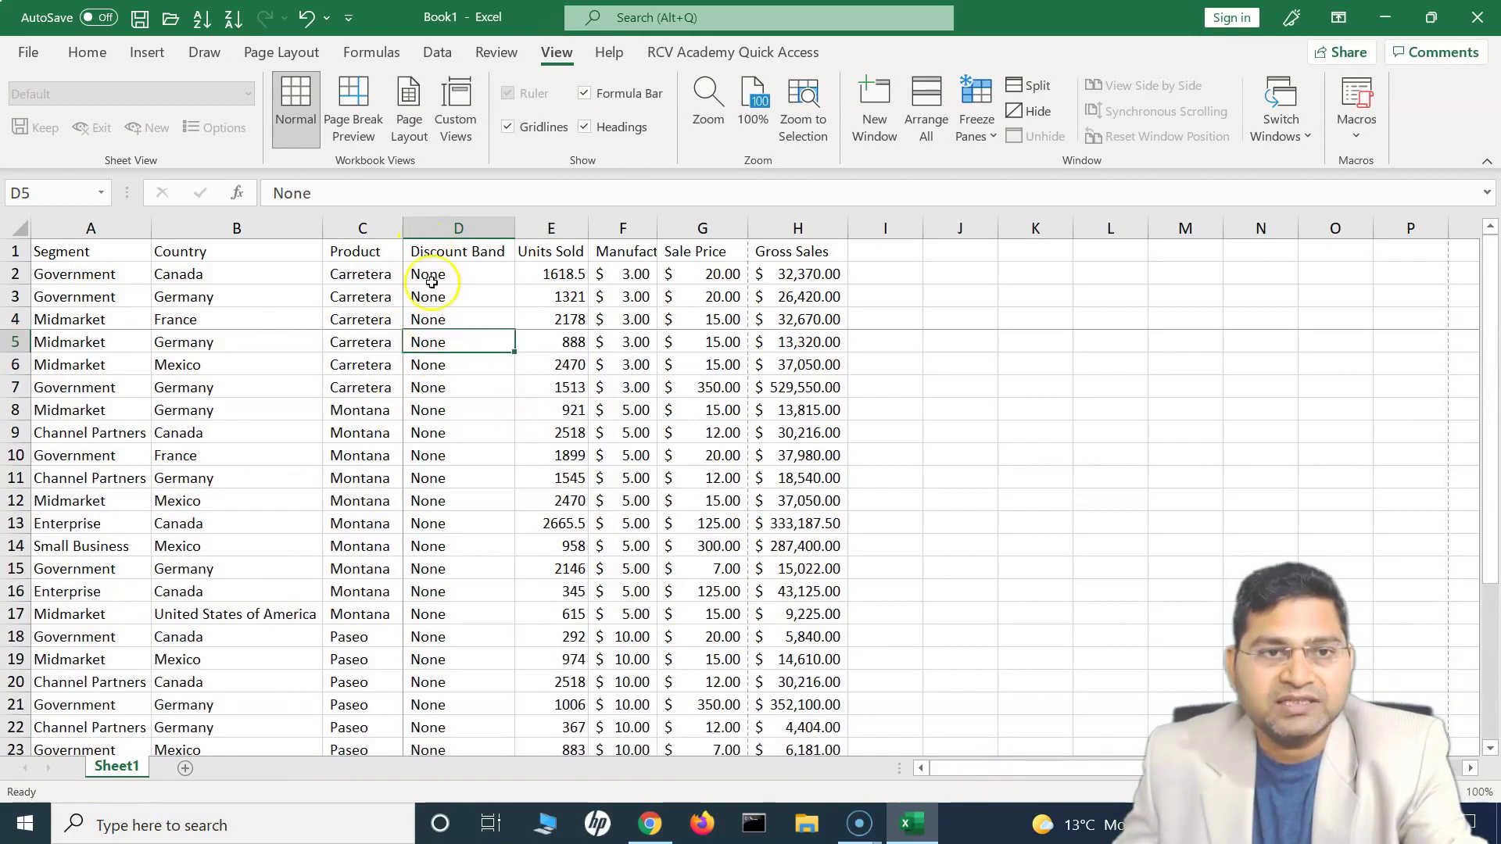
pyautogui.moveTo(1079, 771); pyautogui.dragTo(1009, 765)
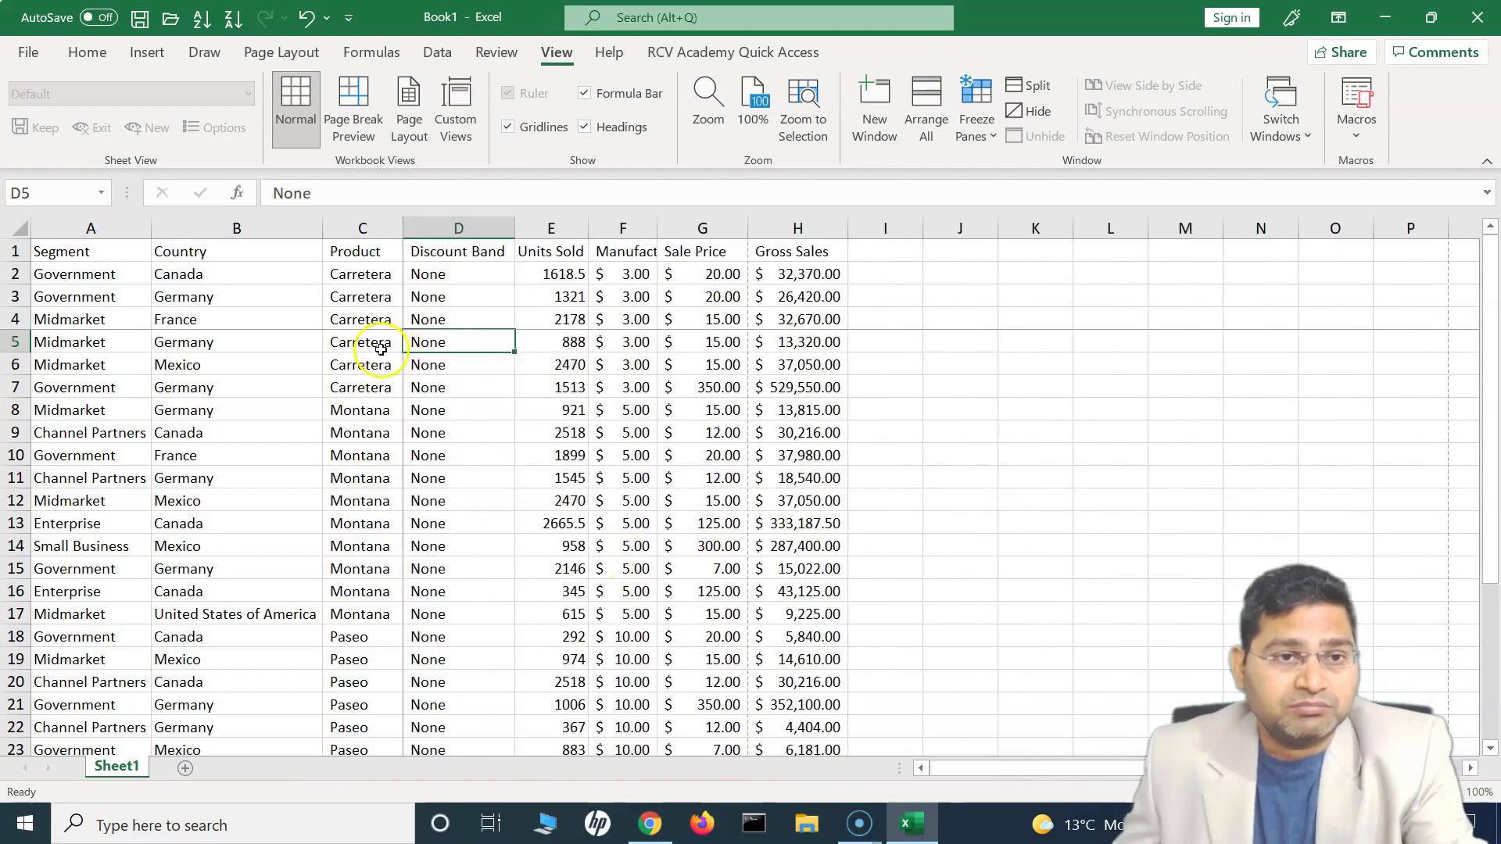